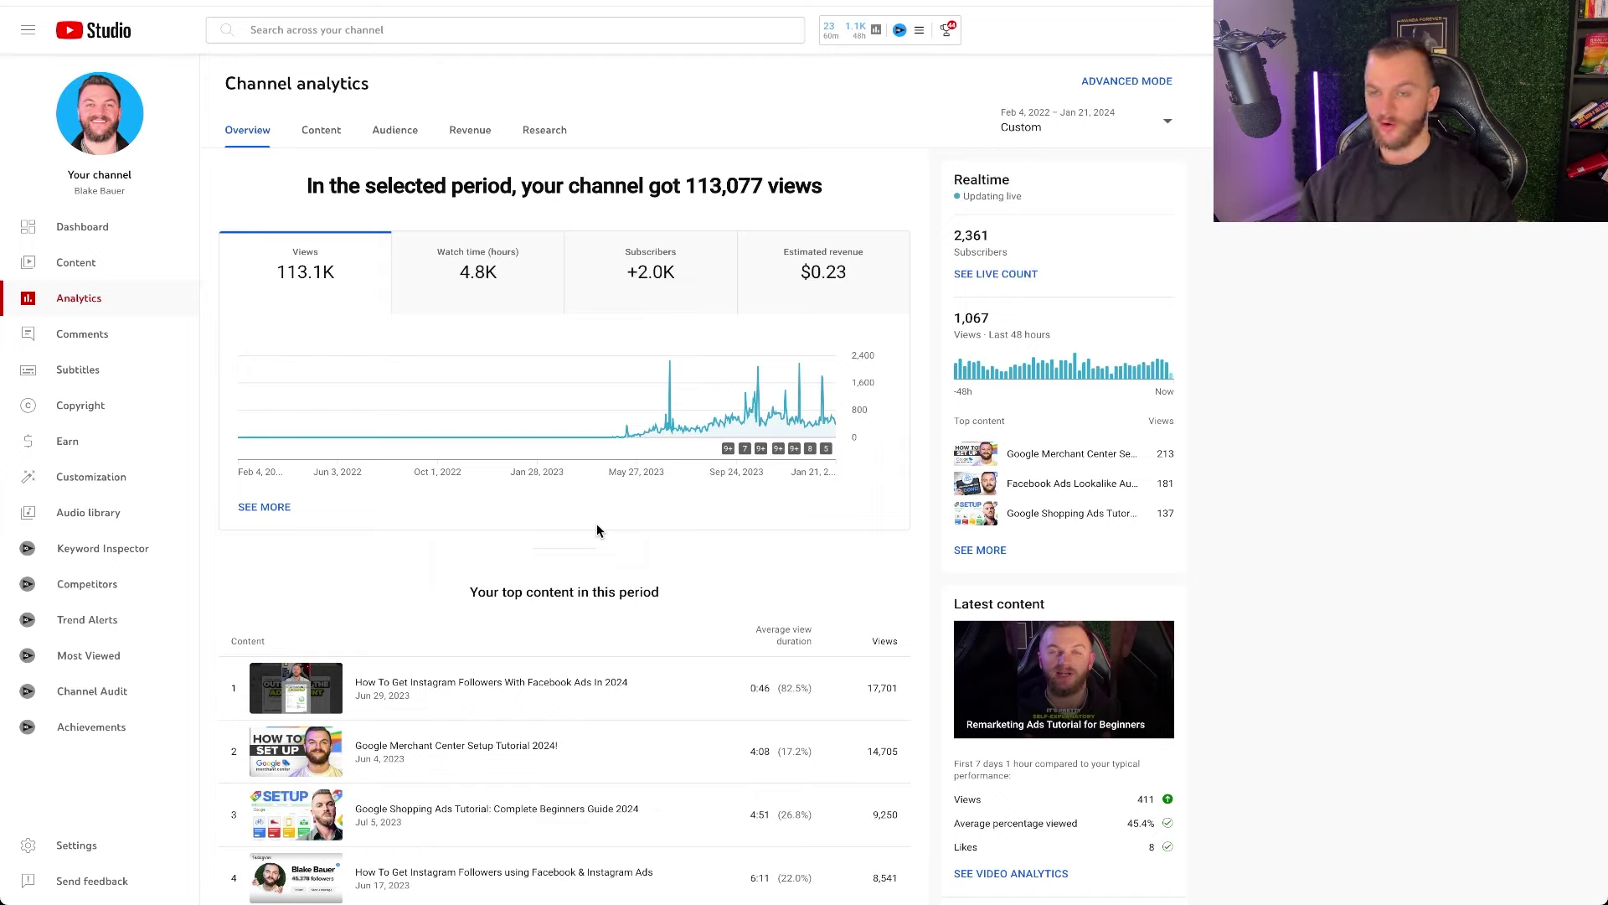
pyautogui.moveTo(246, 429)
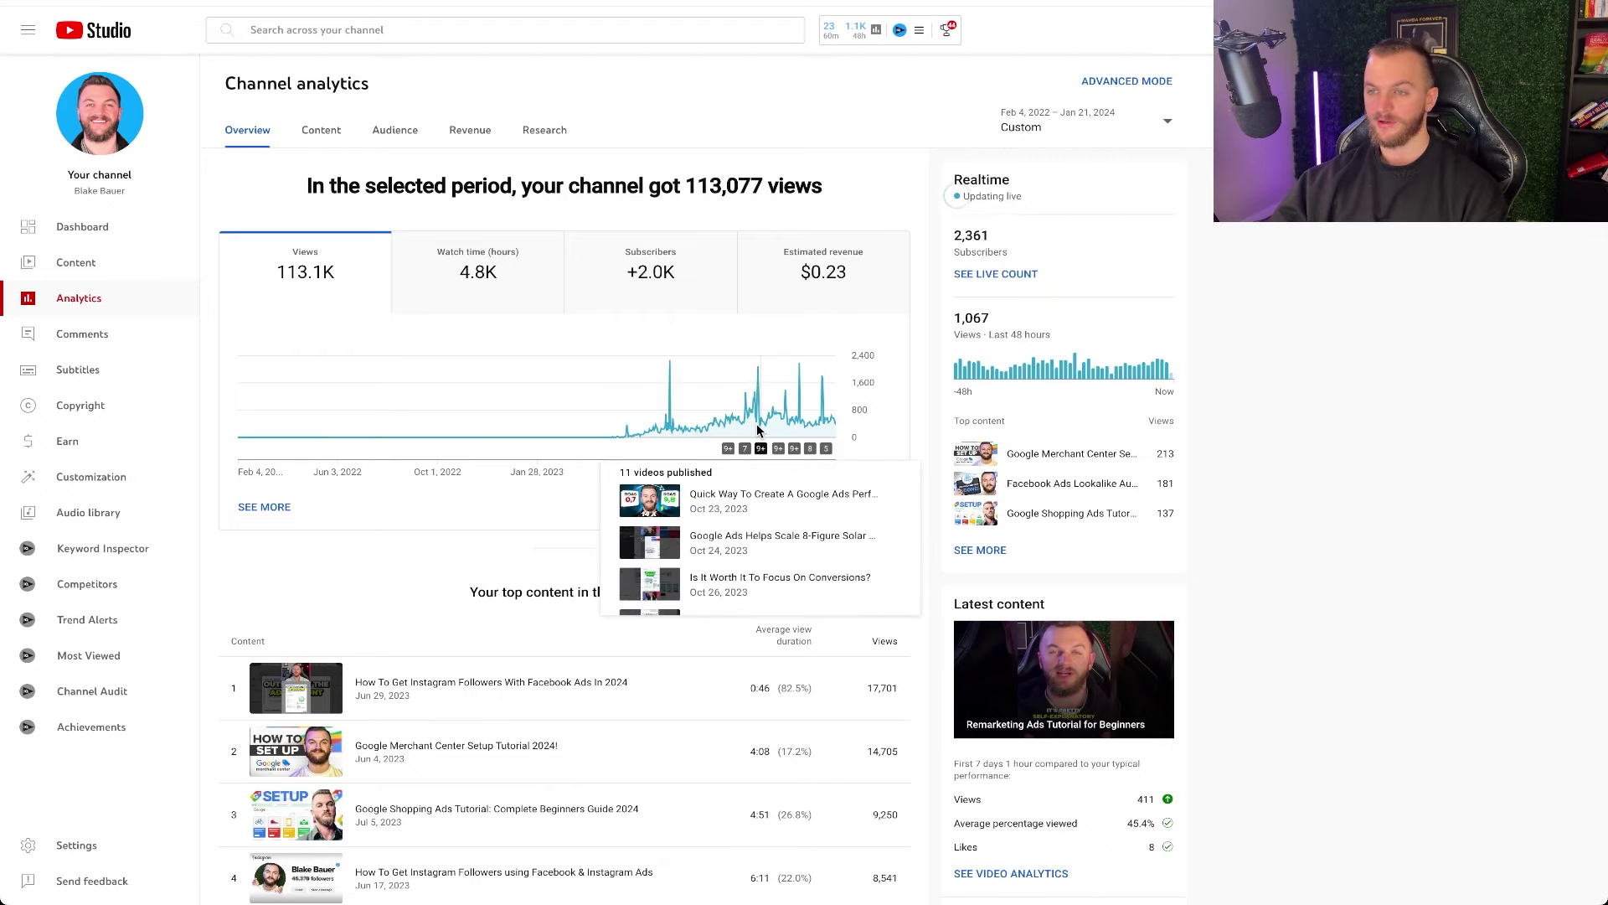
pyautogui.moveTo(655, 280)
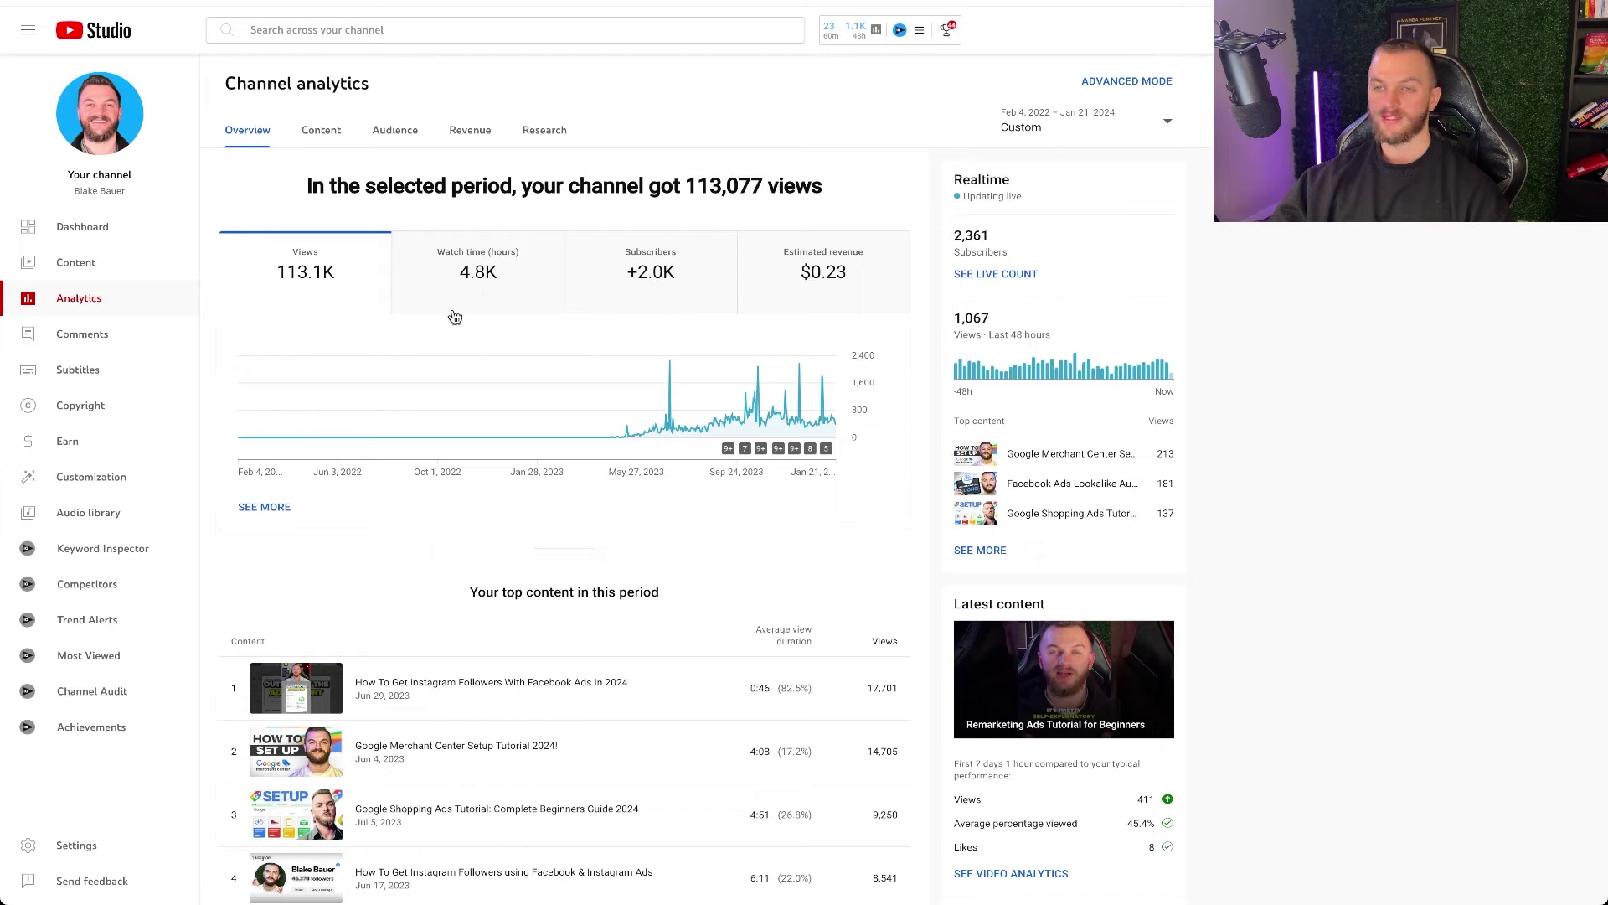
pyautogui.click(641, 283)
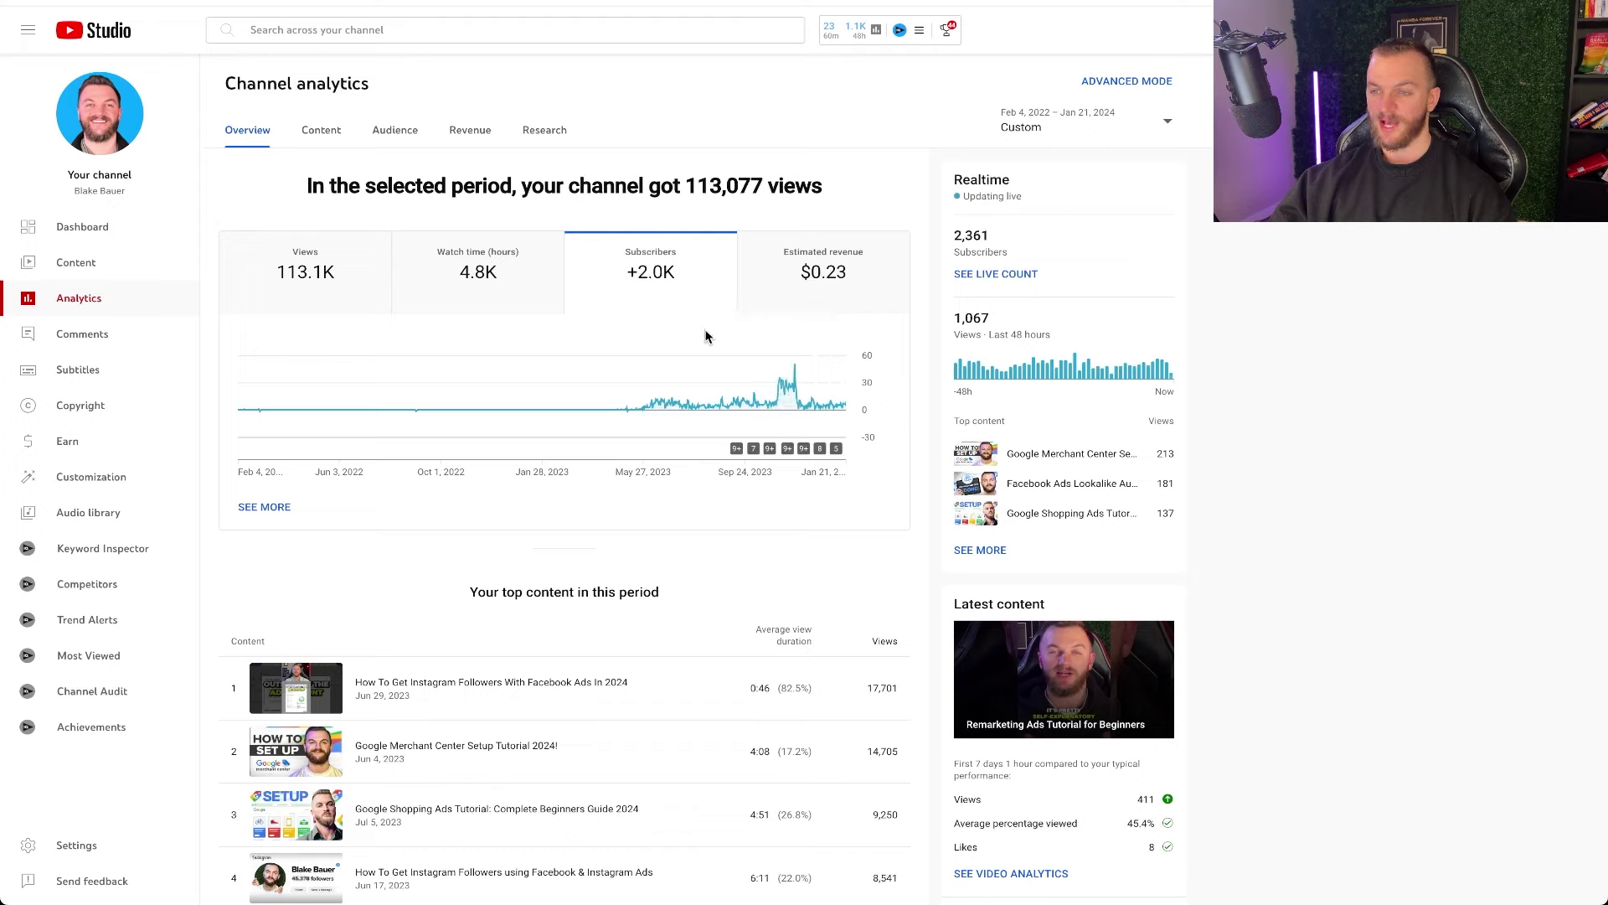
pyautogui.click(478, 280)
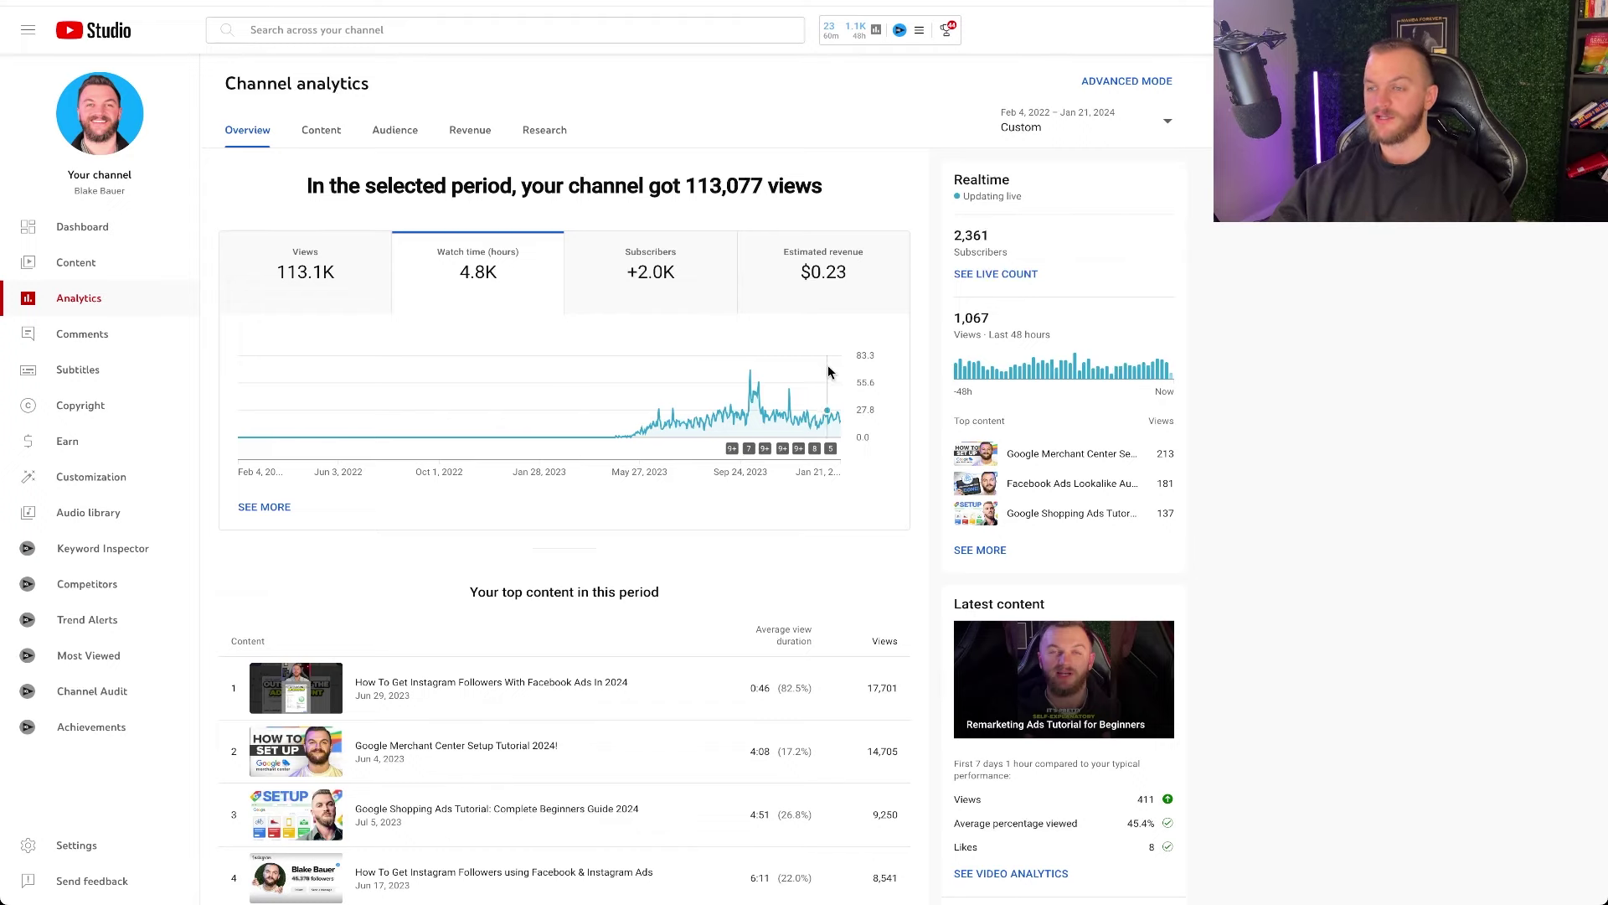
pyautogui.moveTo(841, 402)
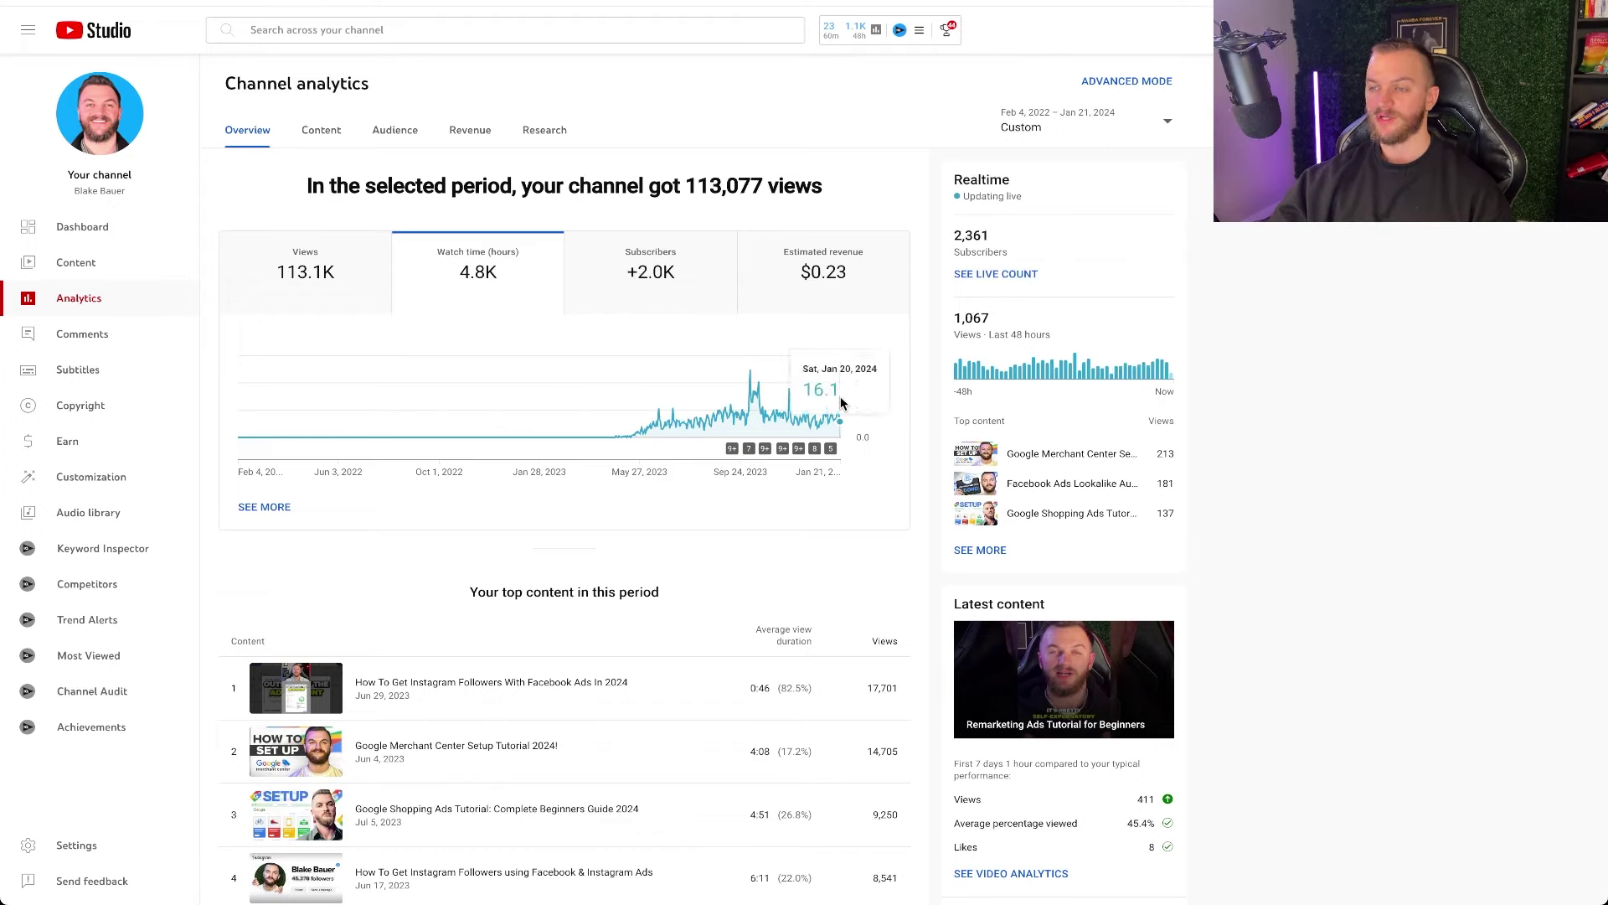
pyautogui.click(828, 284)
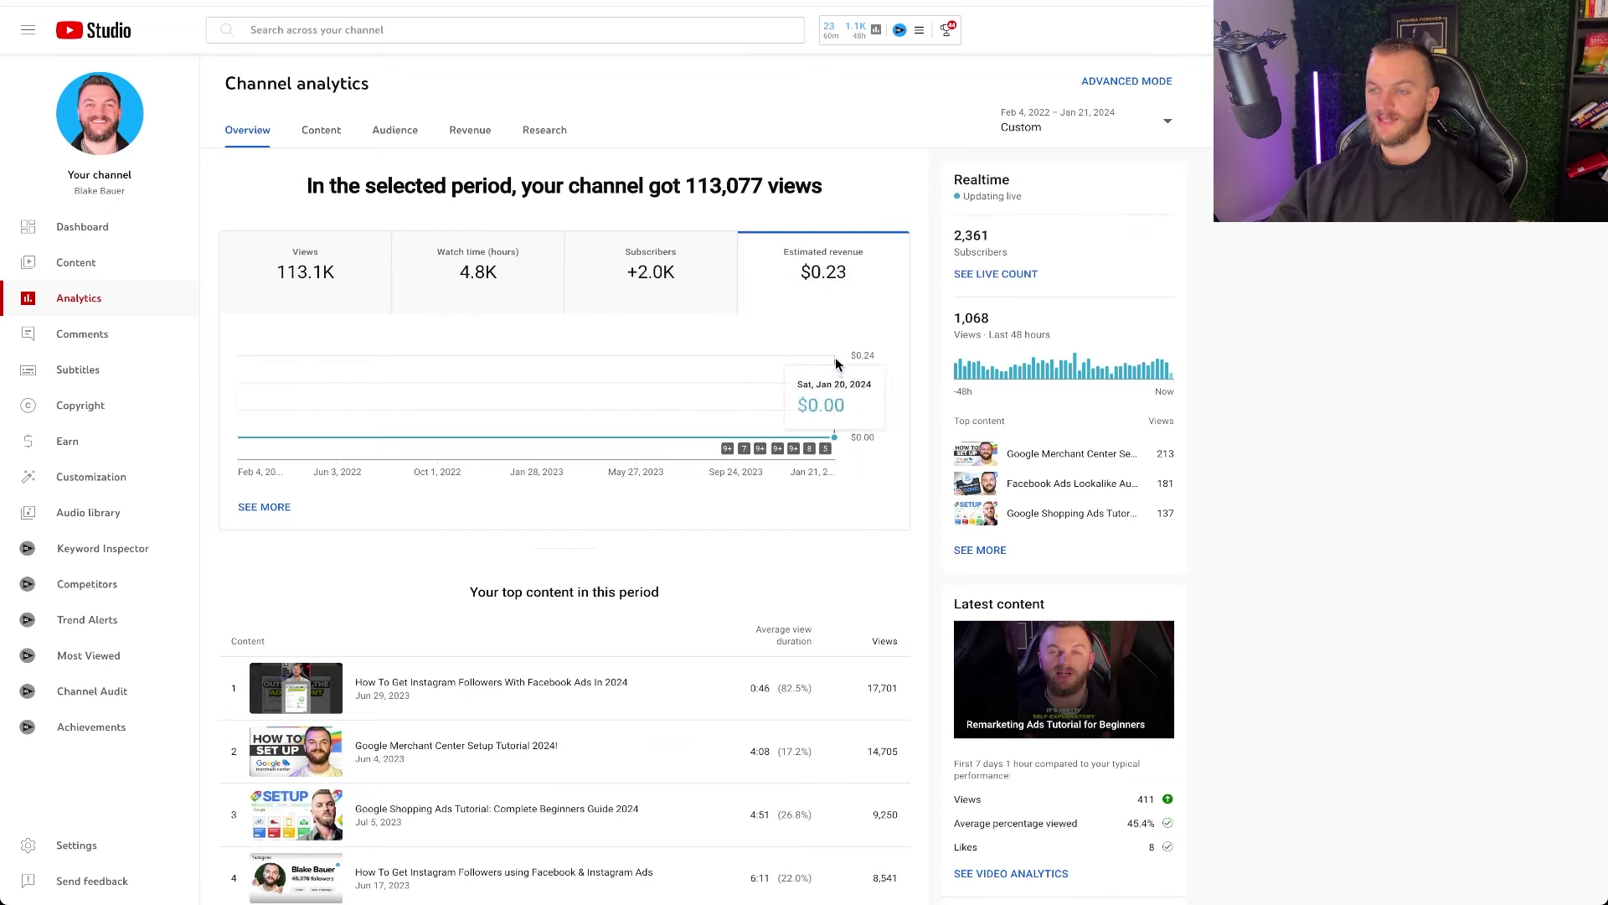
pyautogui.click(351, 263)
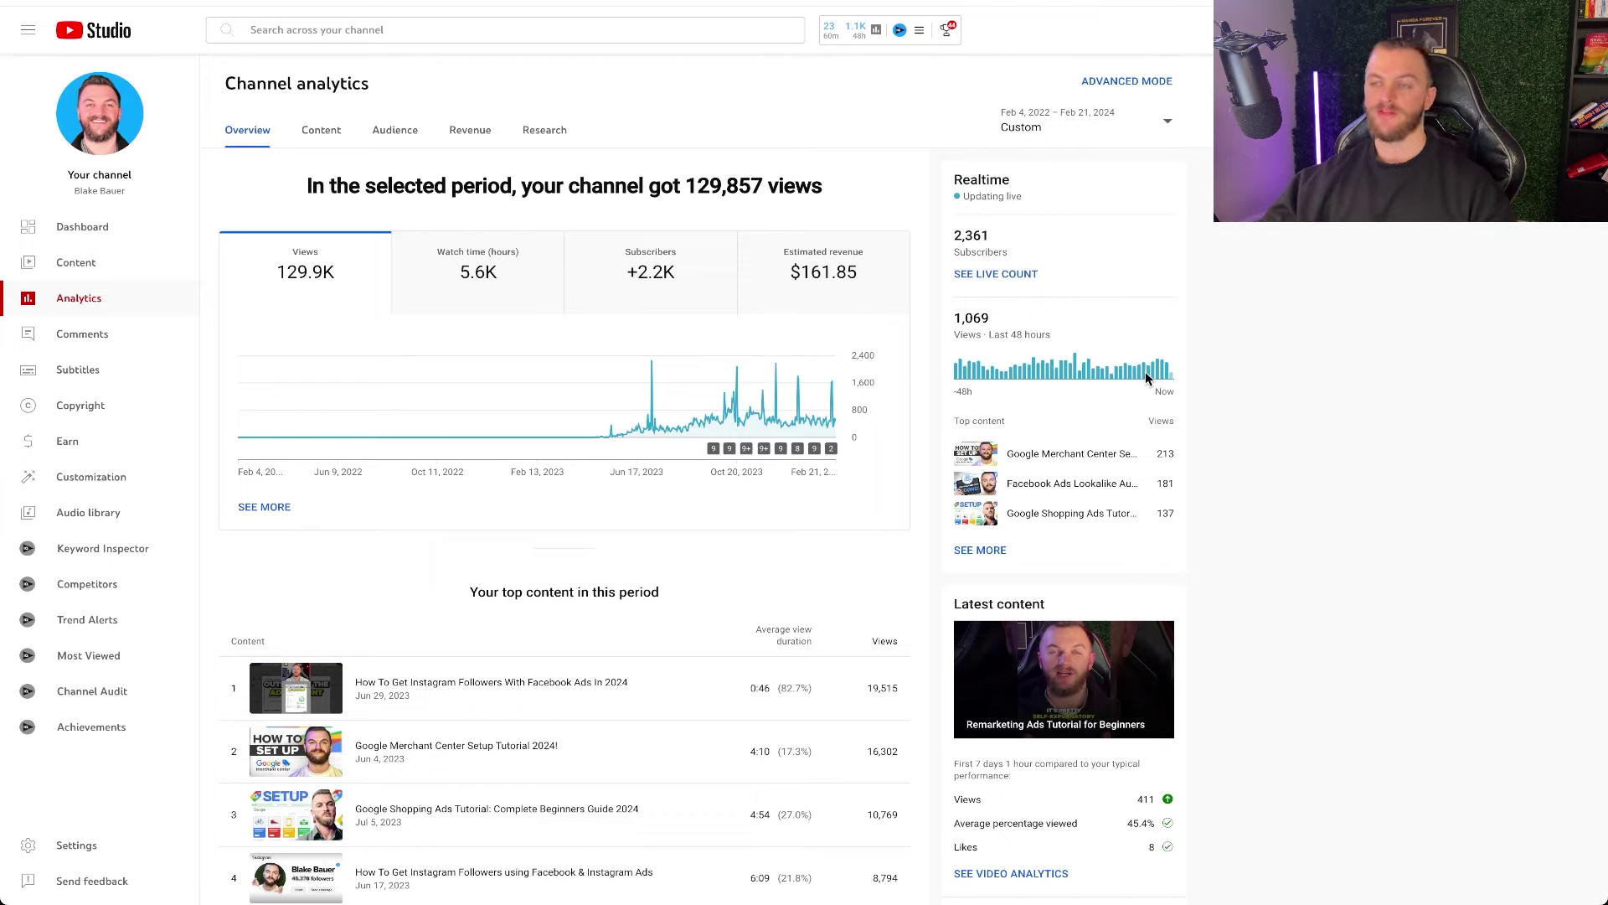
# Step: Chart the $161.85 estimated revenue for the Jan 21 – Feb 21, 2024 period
pyautogui.moveTo(832, 266)
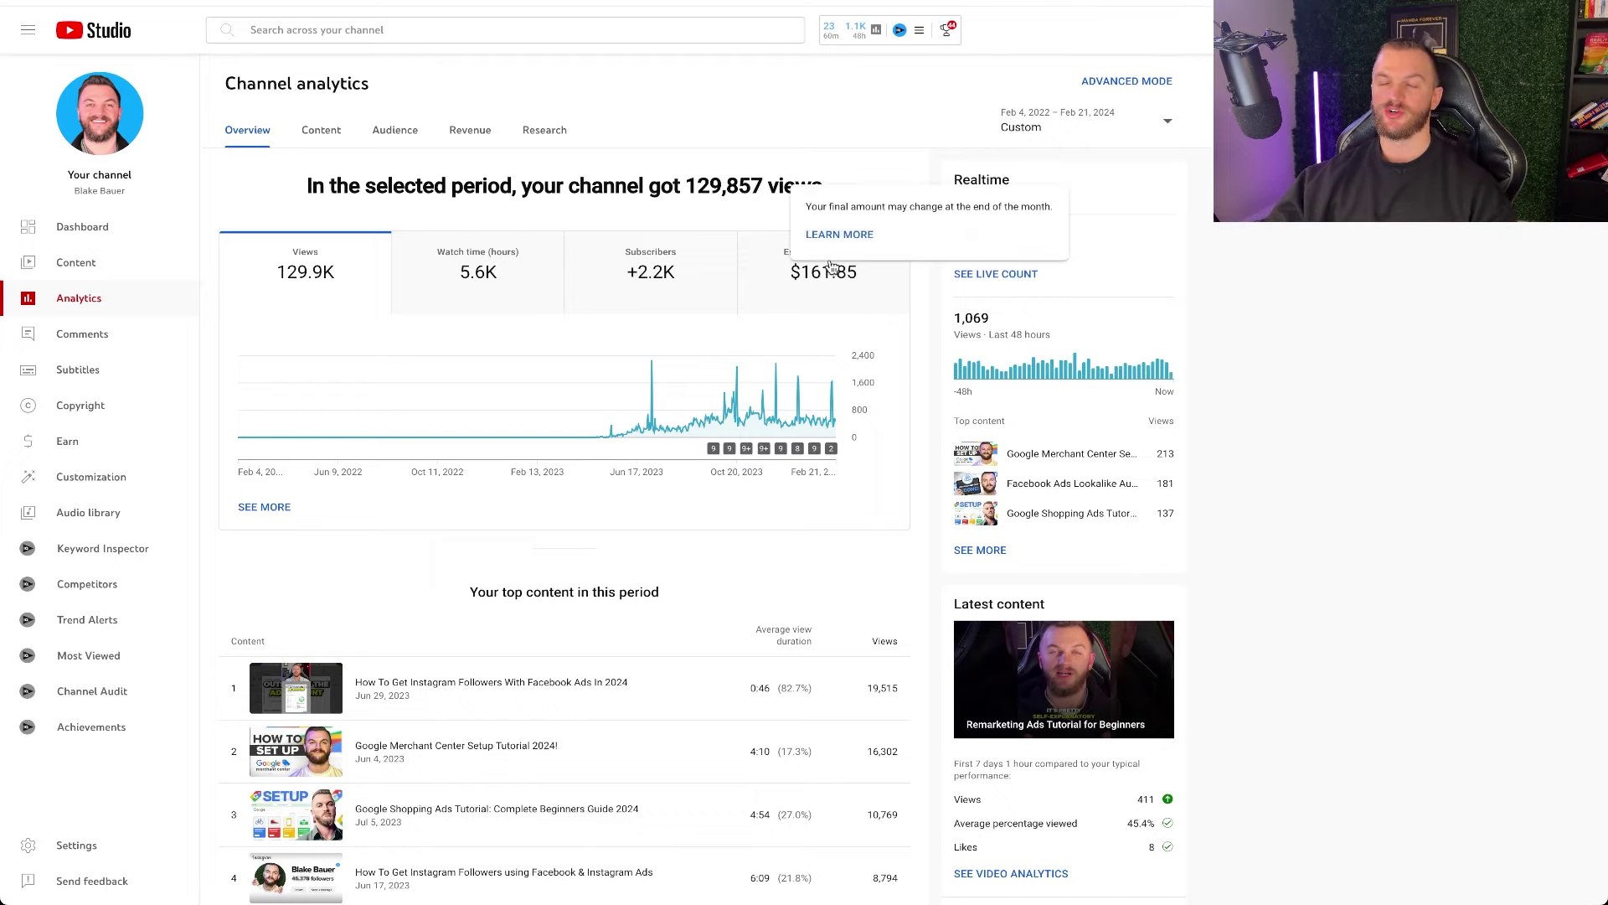
pyautogui.click(822, 283)
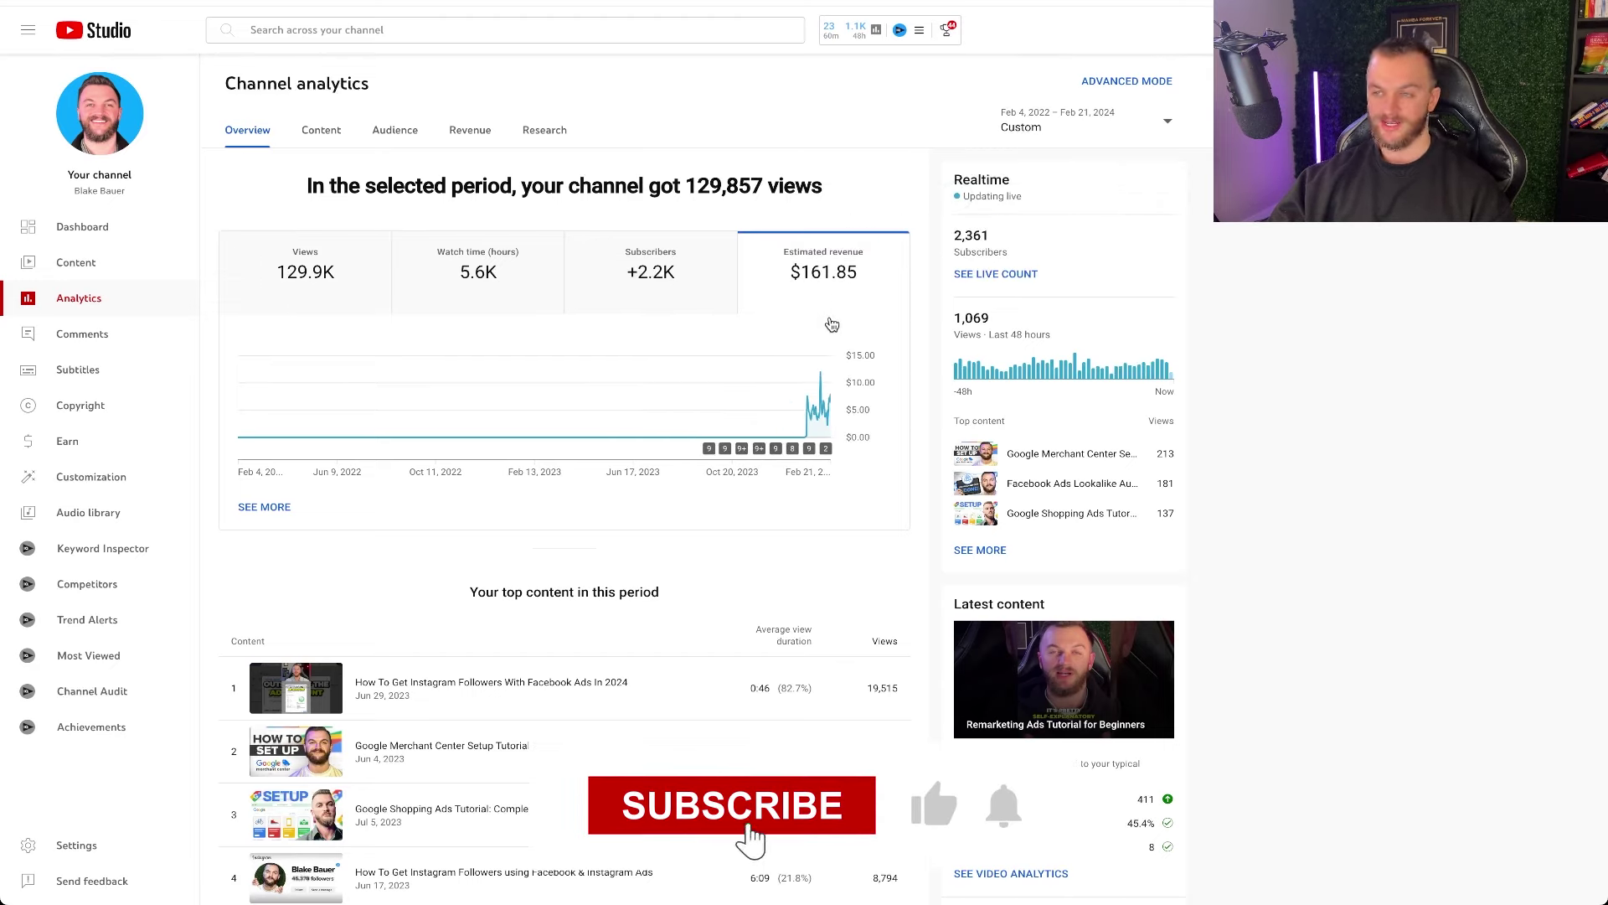
pyautogui.moveTo(822, 395)
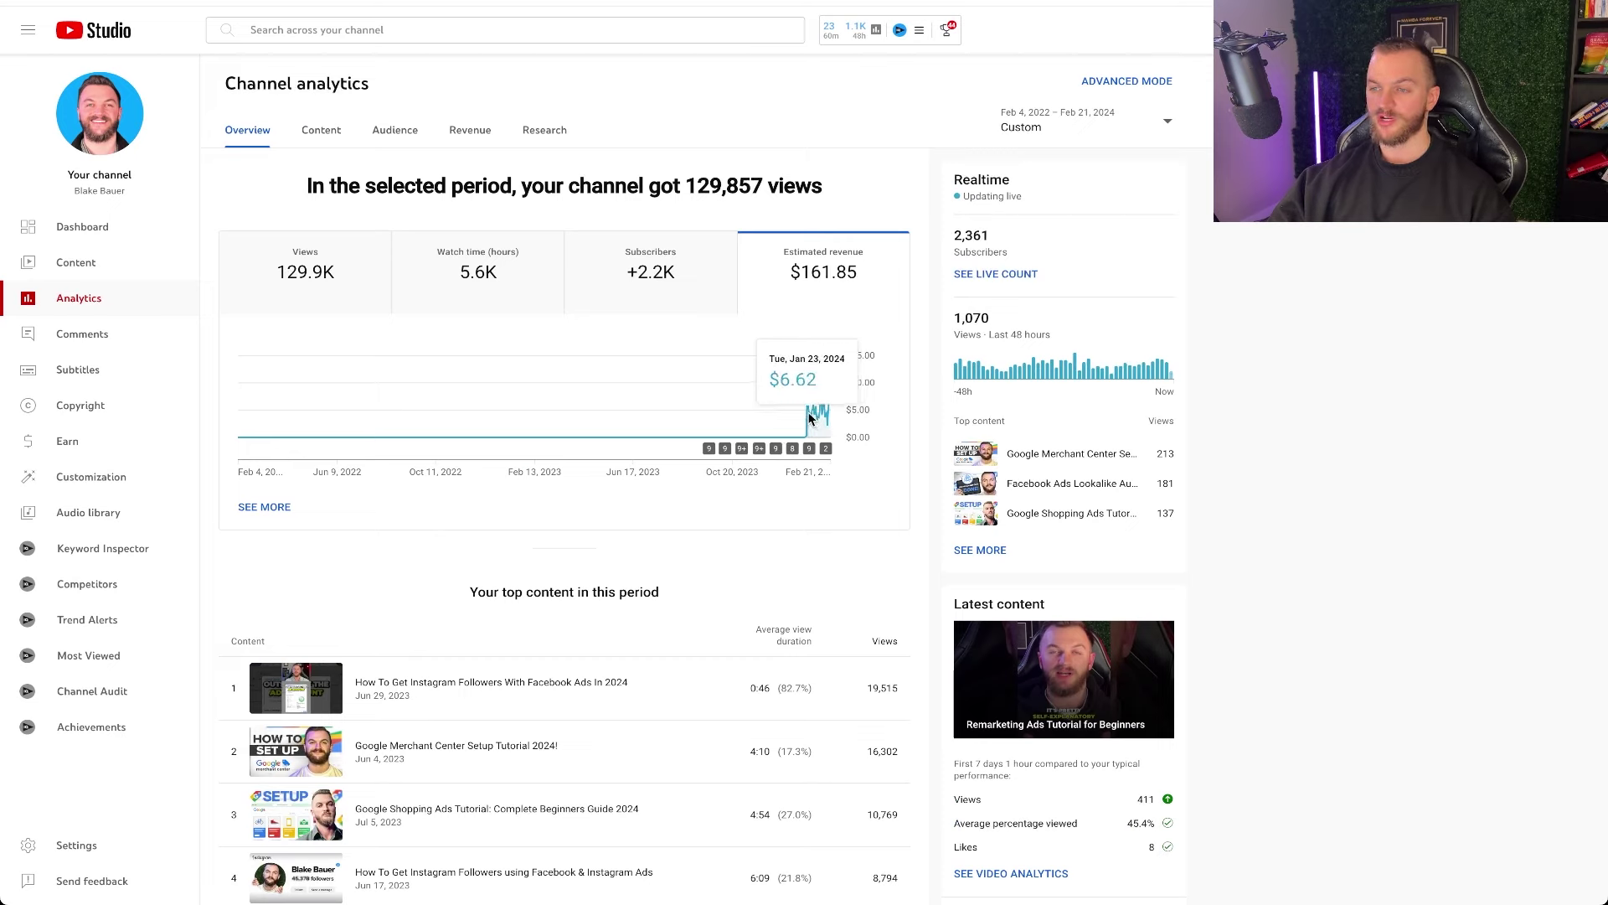
pyautogui.moveTo(810, 286)
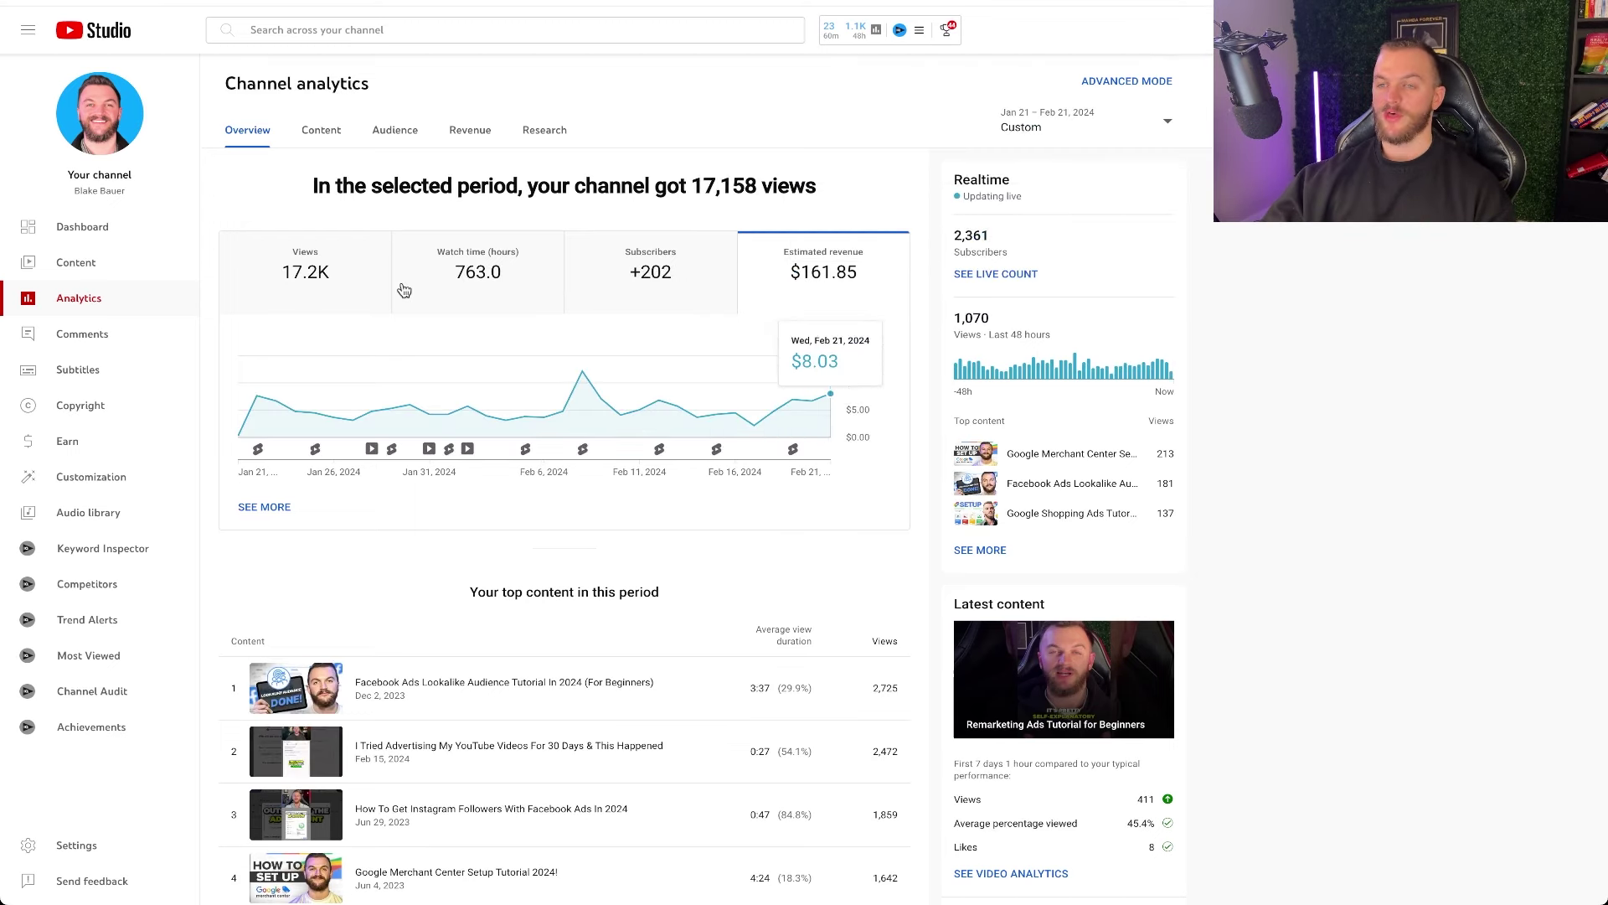
pyautogui.click(339, 285)
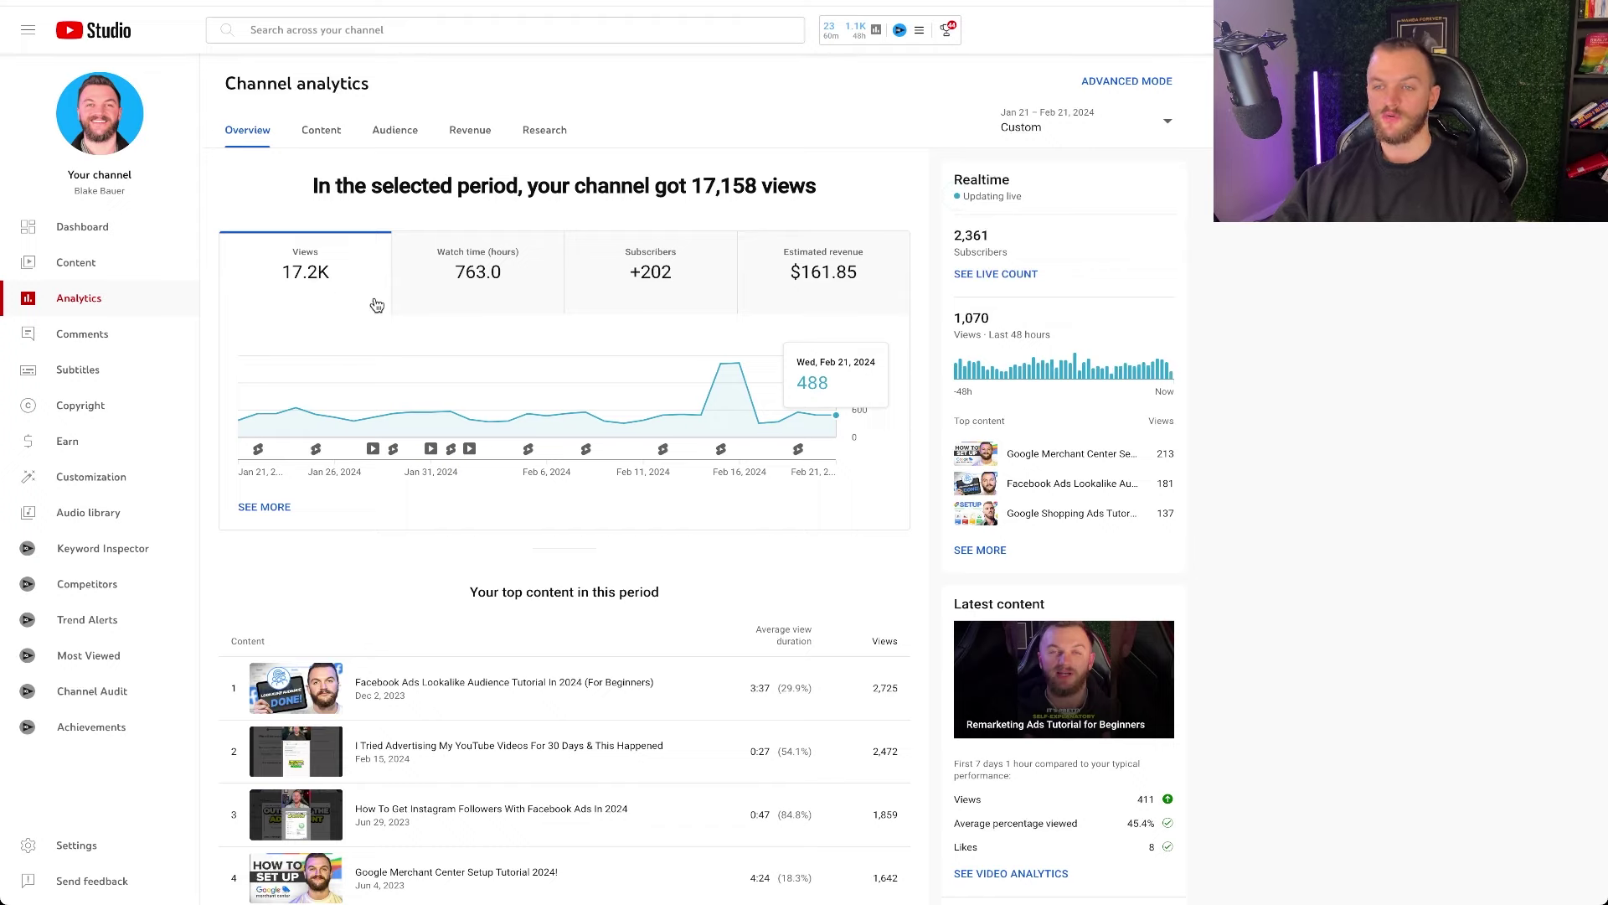
pyautogui.click(506, 298)
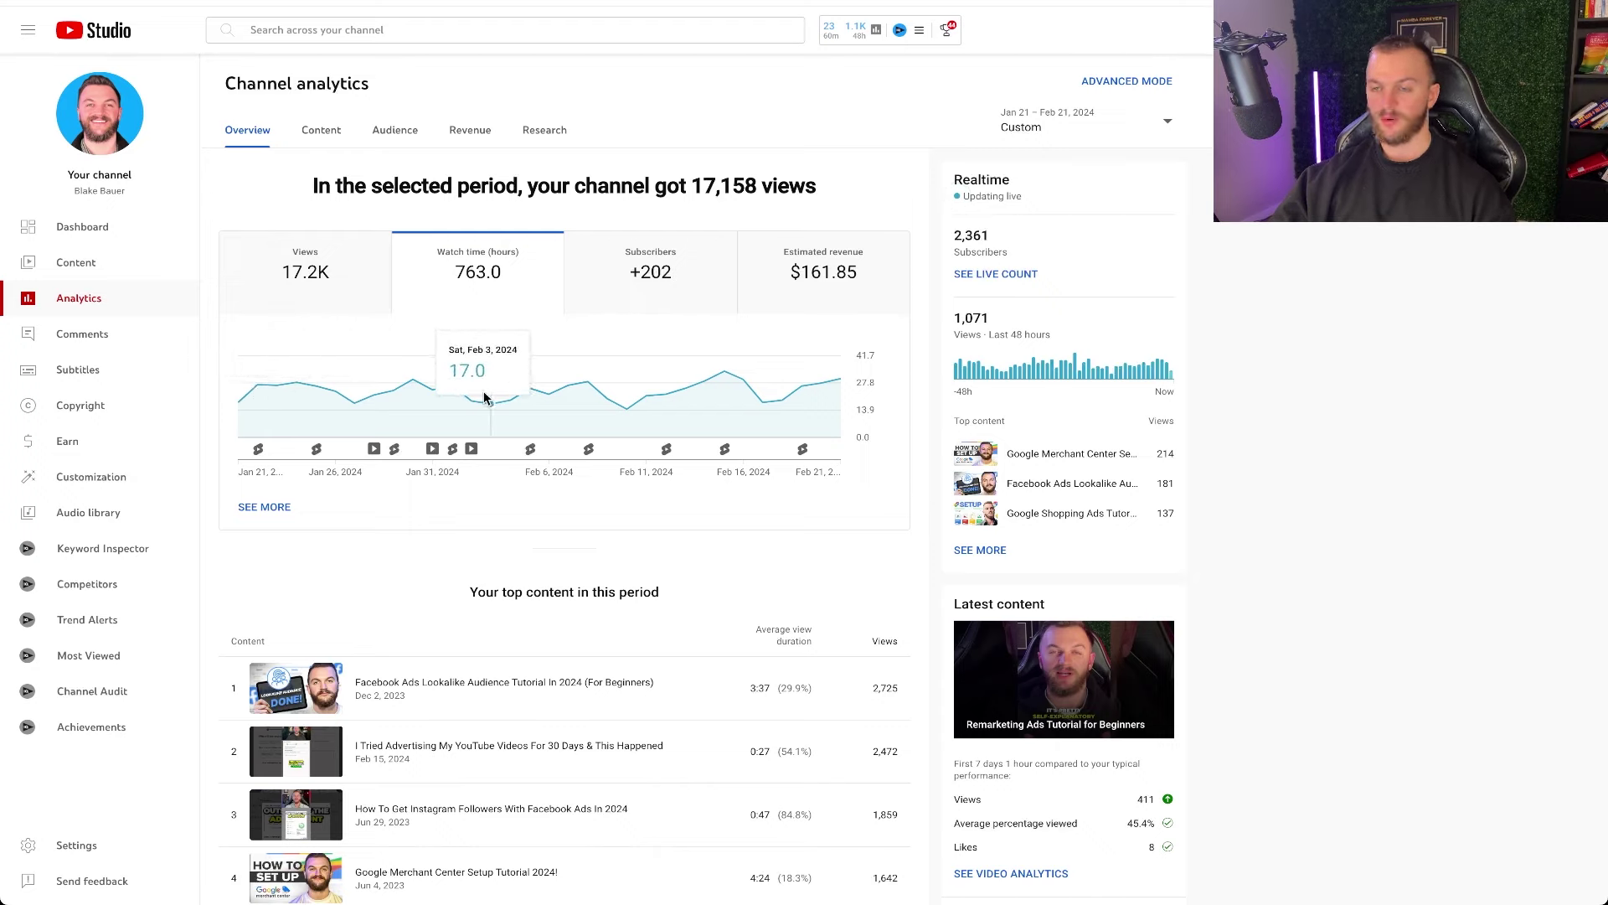
pyautogui.click(666, 285)
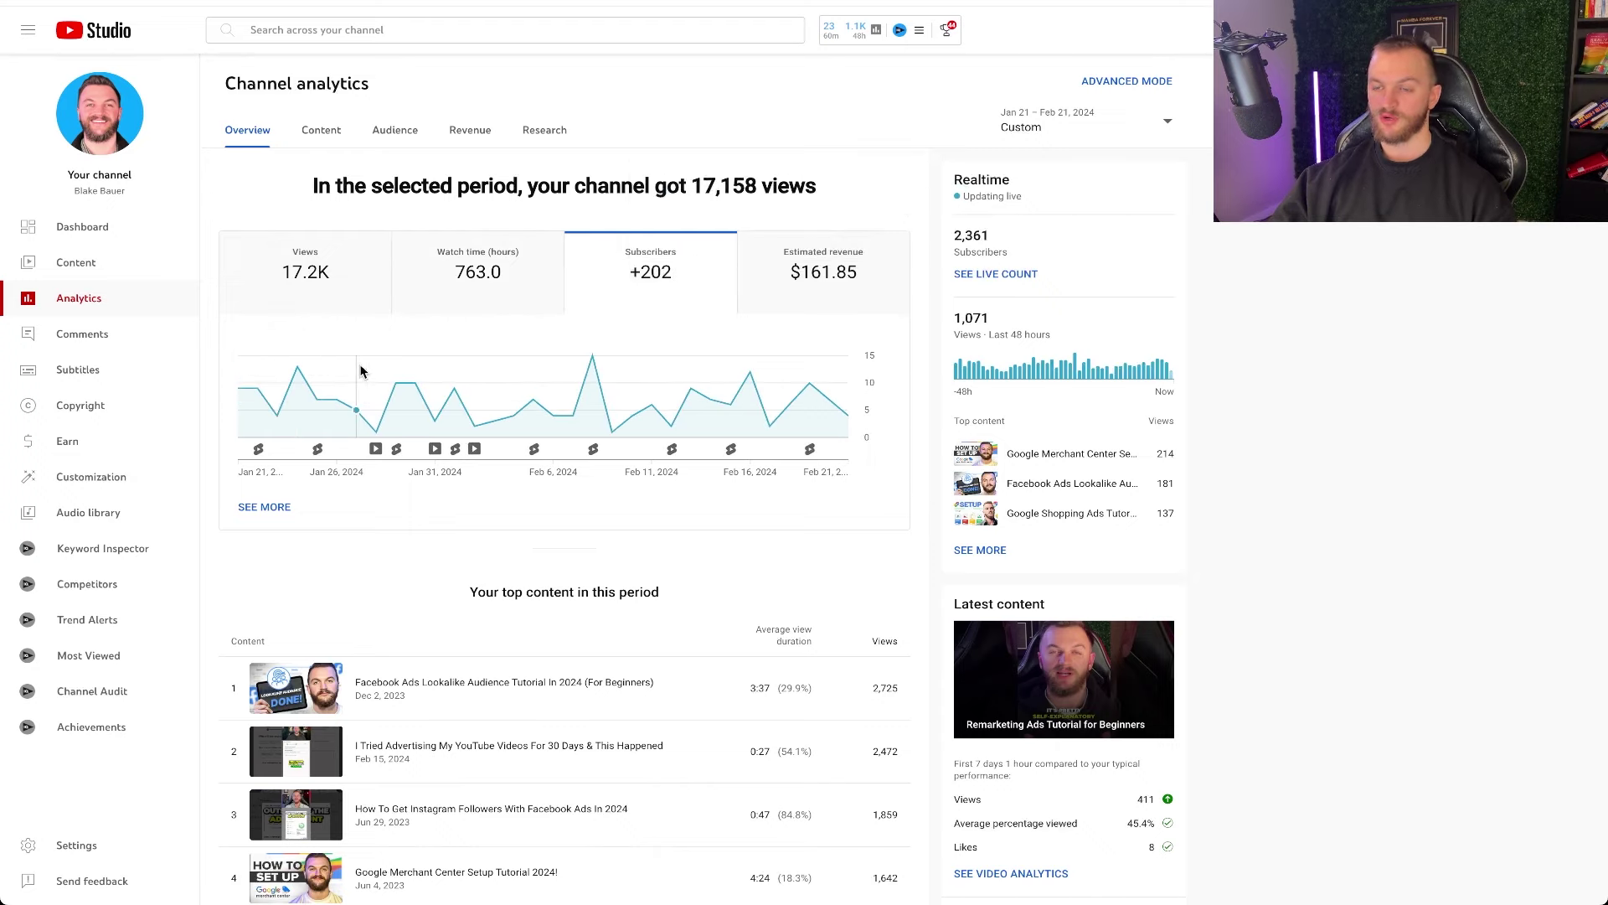
pyautogui.click(817, 299)
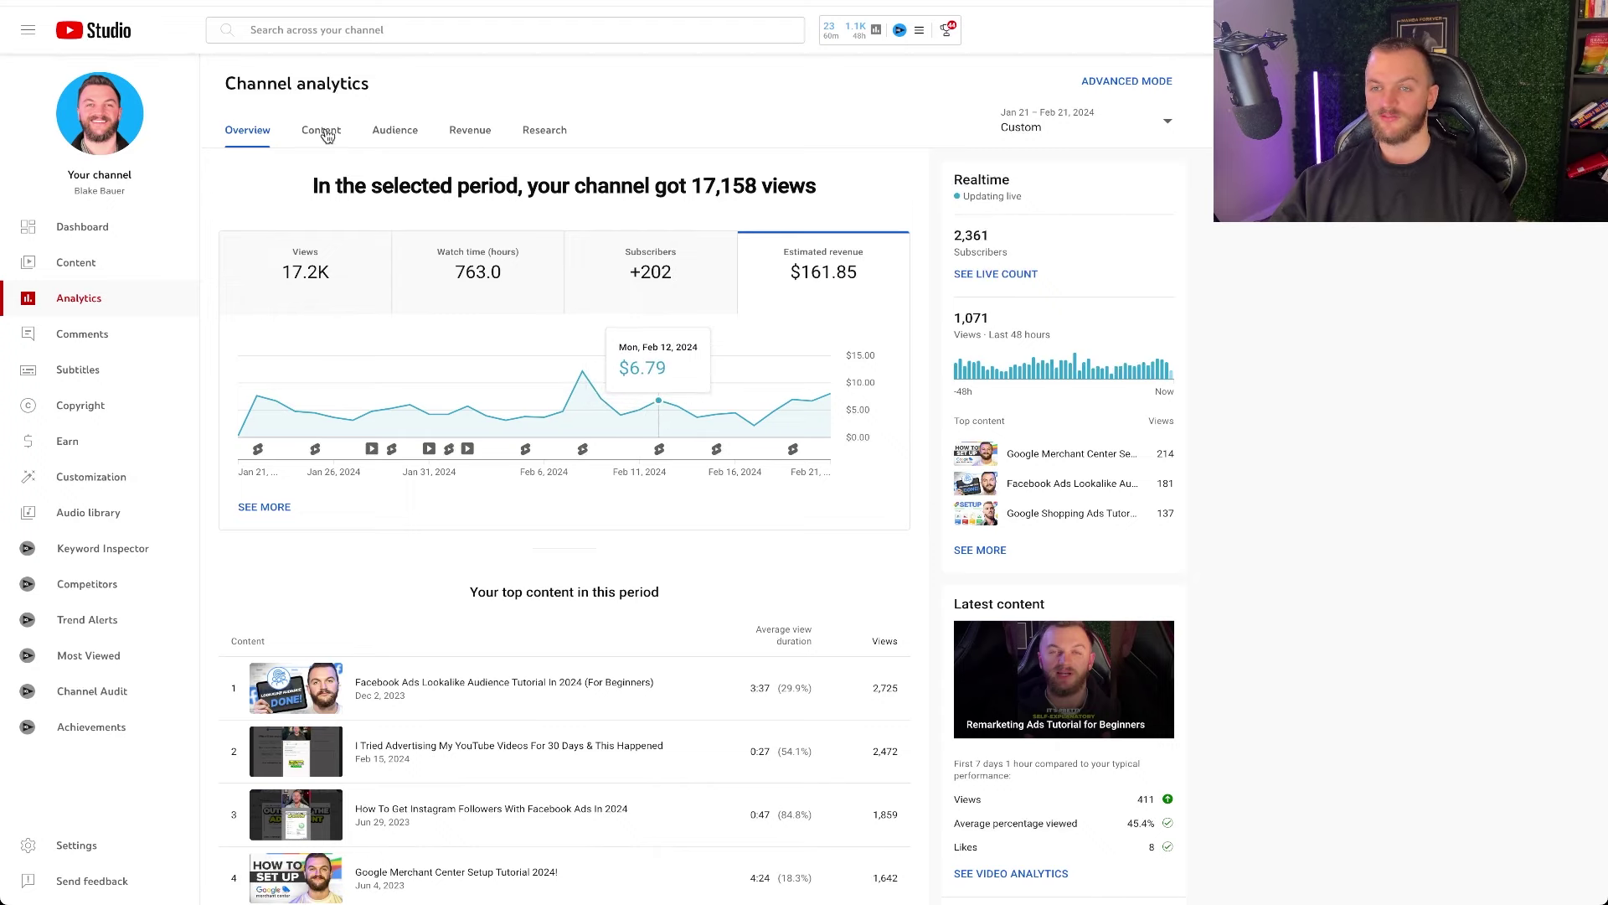
# Step: Go to the Revenue tab and highlight January's earnings amount
pyautogui.click(478, 140)
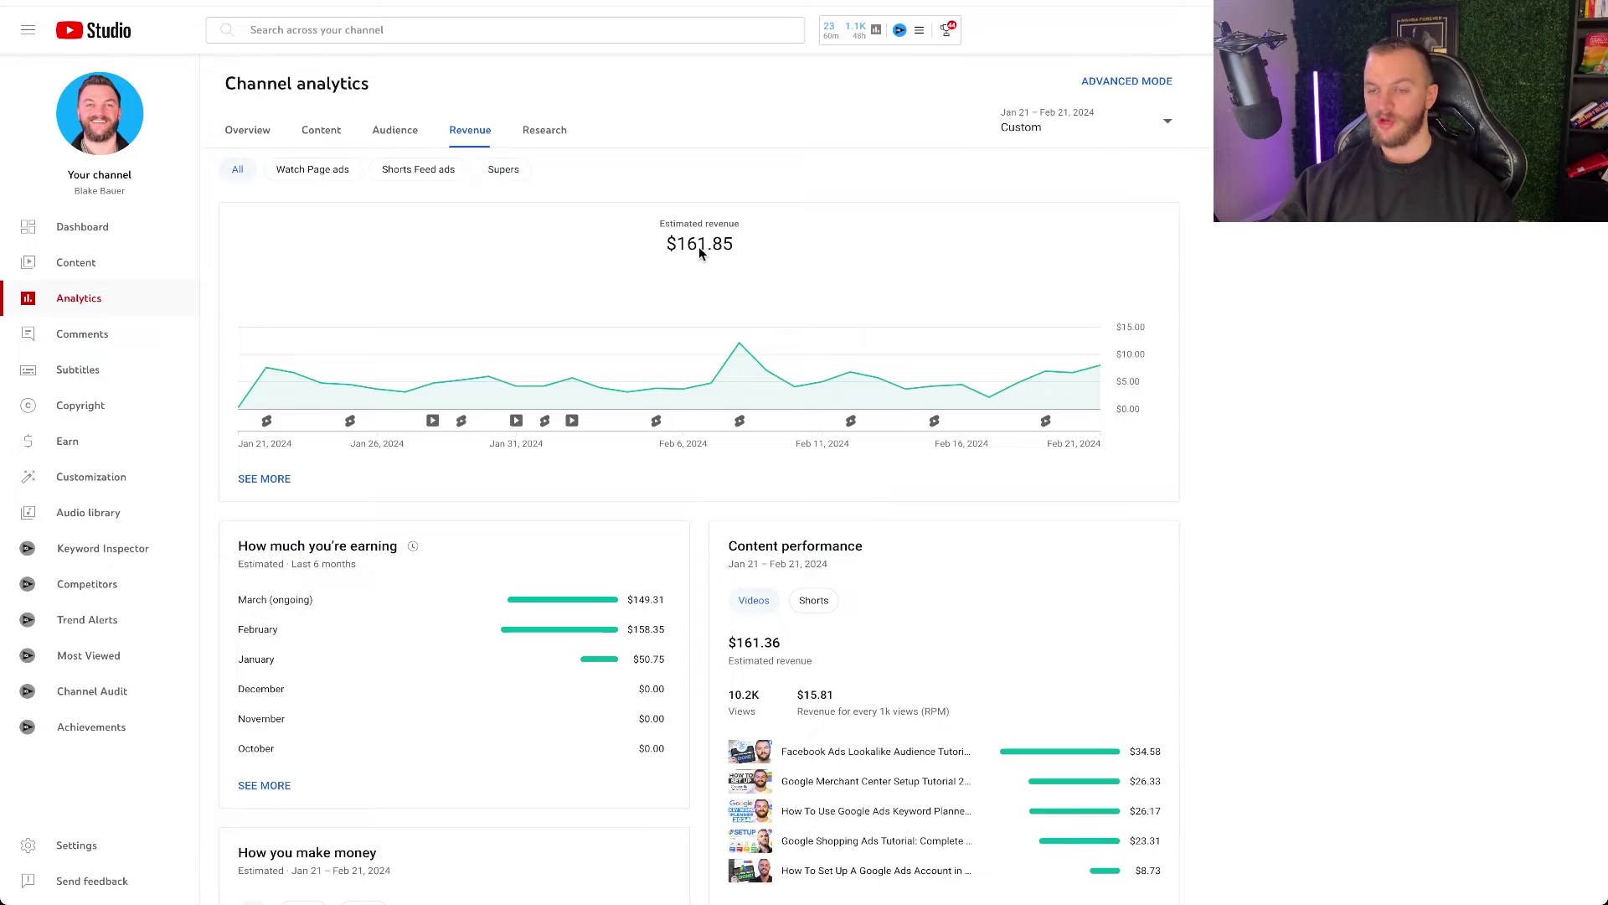
pyautogui.moveTo(698, 374)
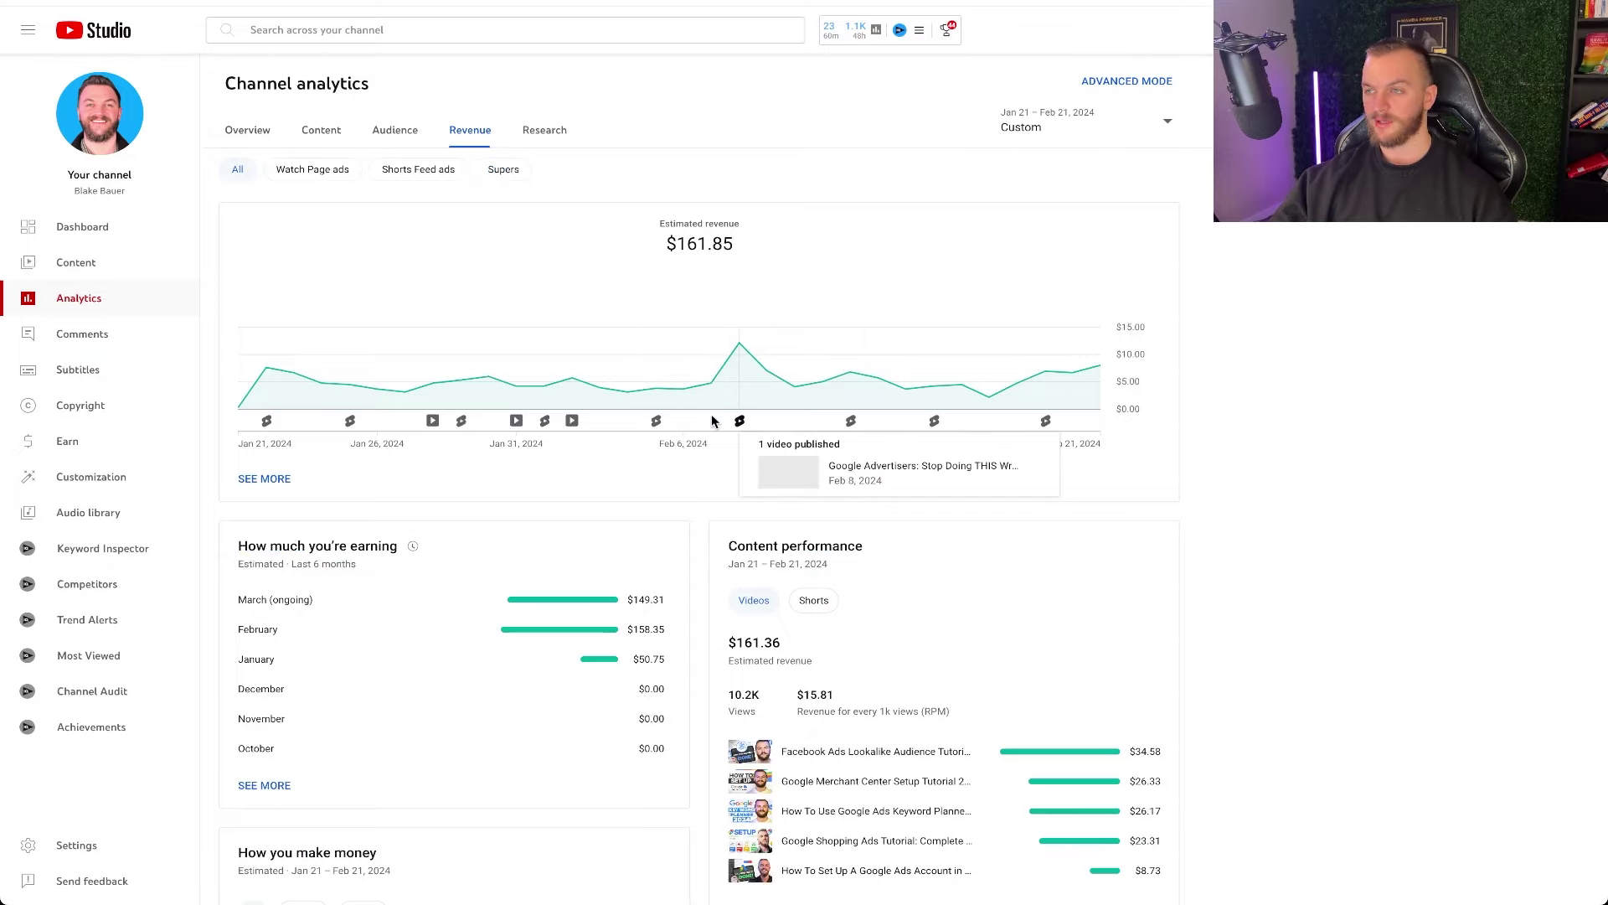
pyautogui.scroll(-1, 678, 369)
pyautogui.scroll(-1, 684, 417)
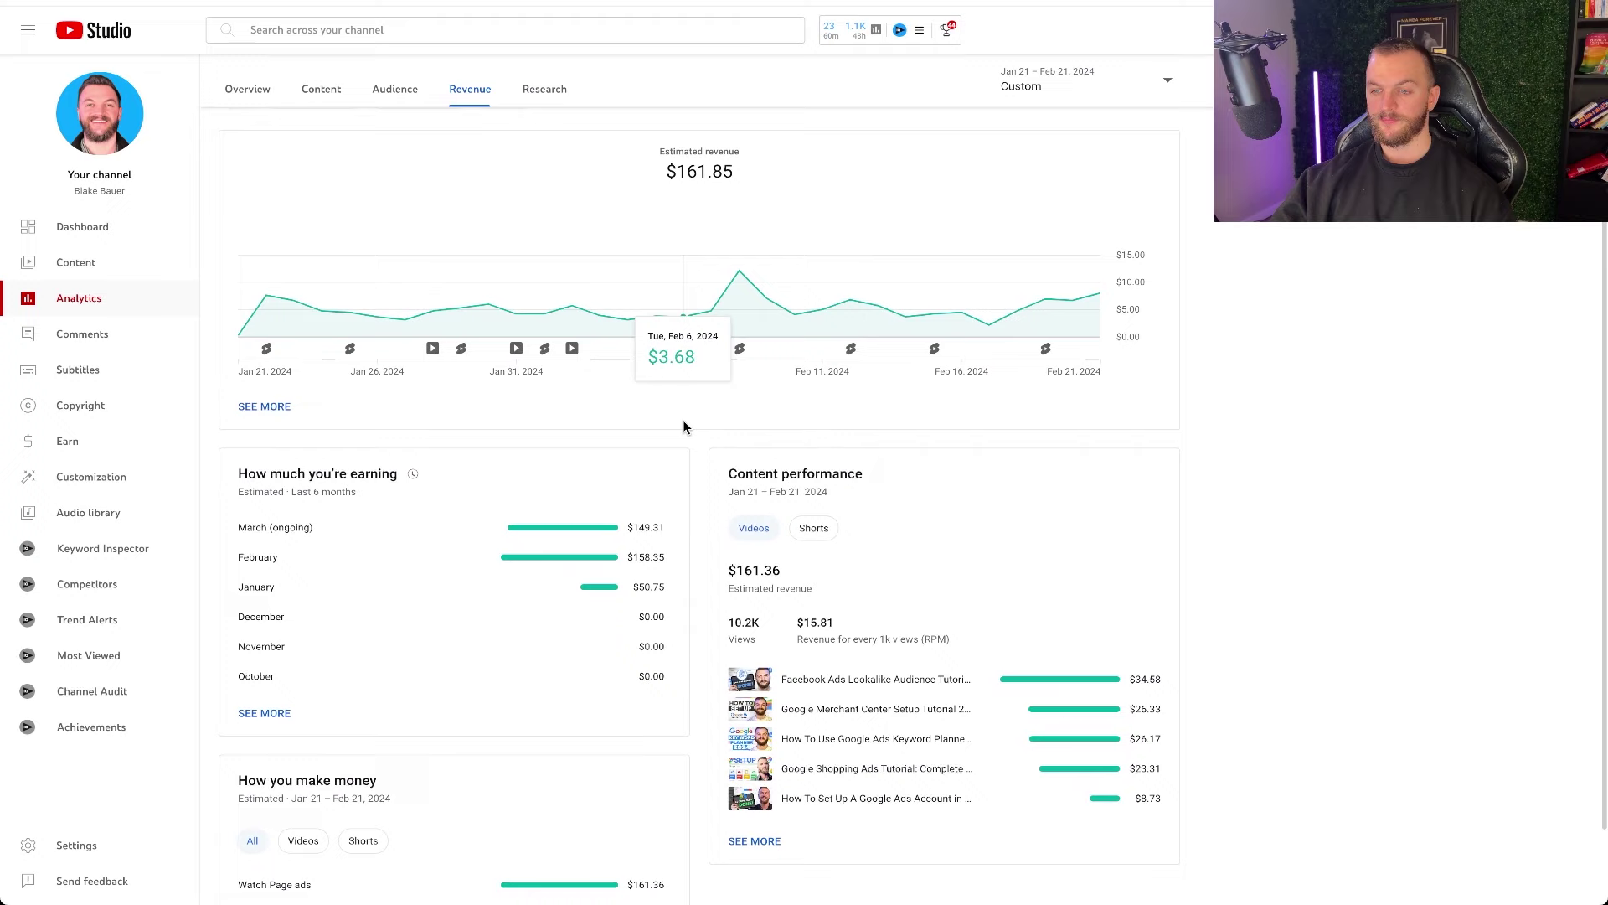
pyautogui.moveTo(632, 593); pyautogui.dragTo(673, 529)
pyautogui.click(668, 528)
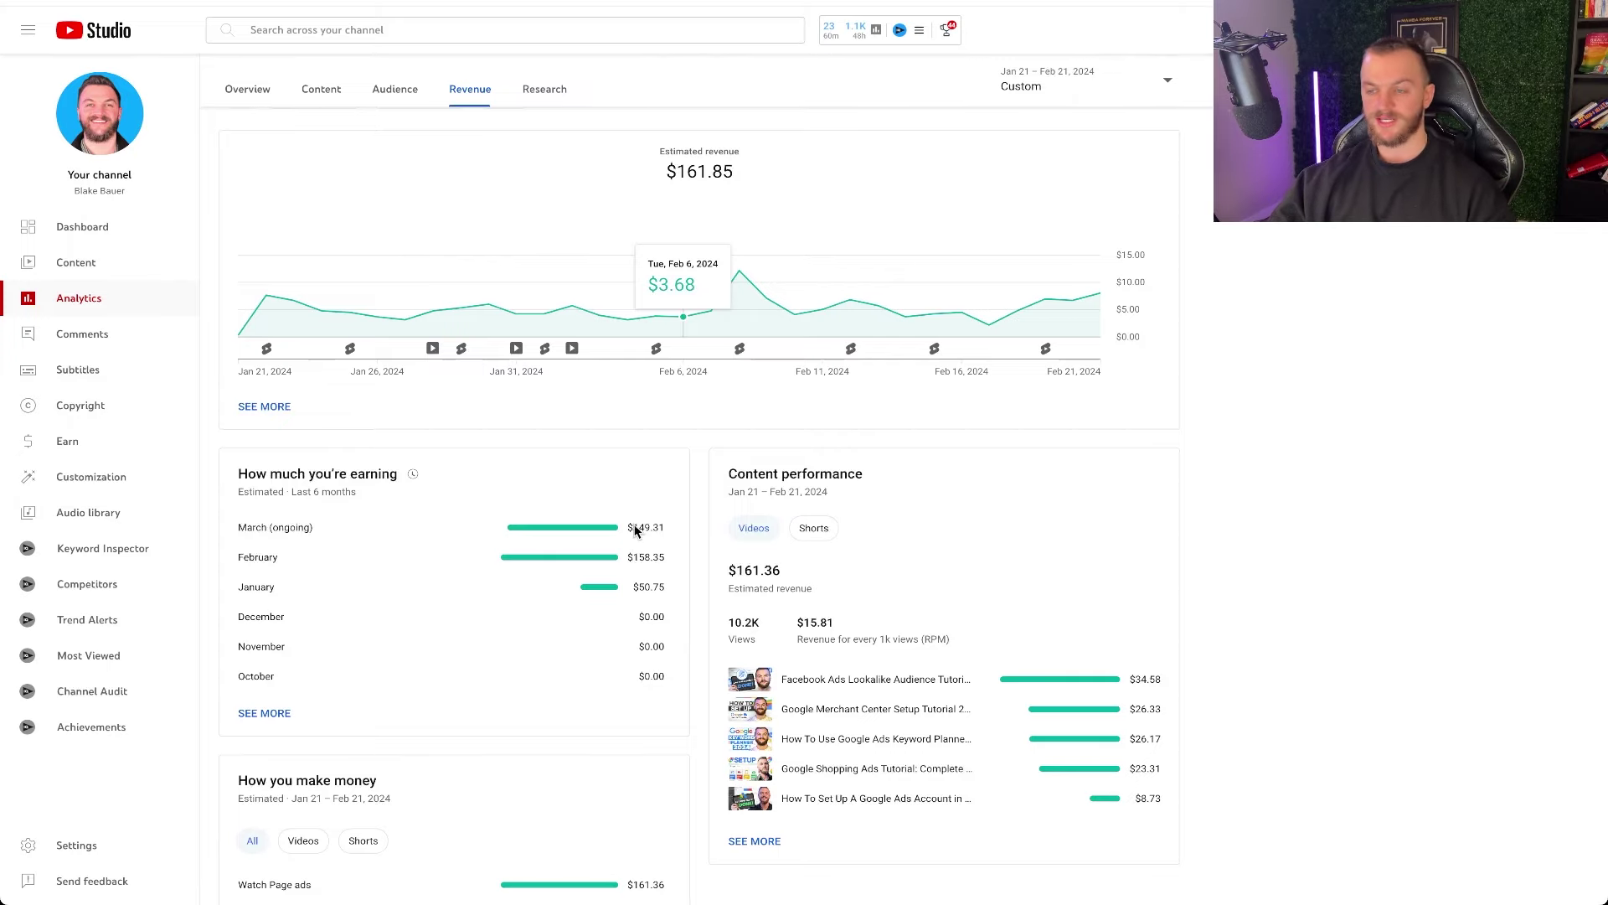
# Step: Highlight the revenue sources: $0.49 from Shorts Feed ads and $161.36 from Watch Page ads
pyautogui.scroll(-1, 652, 530)
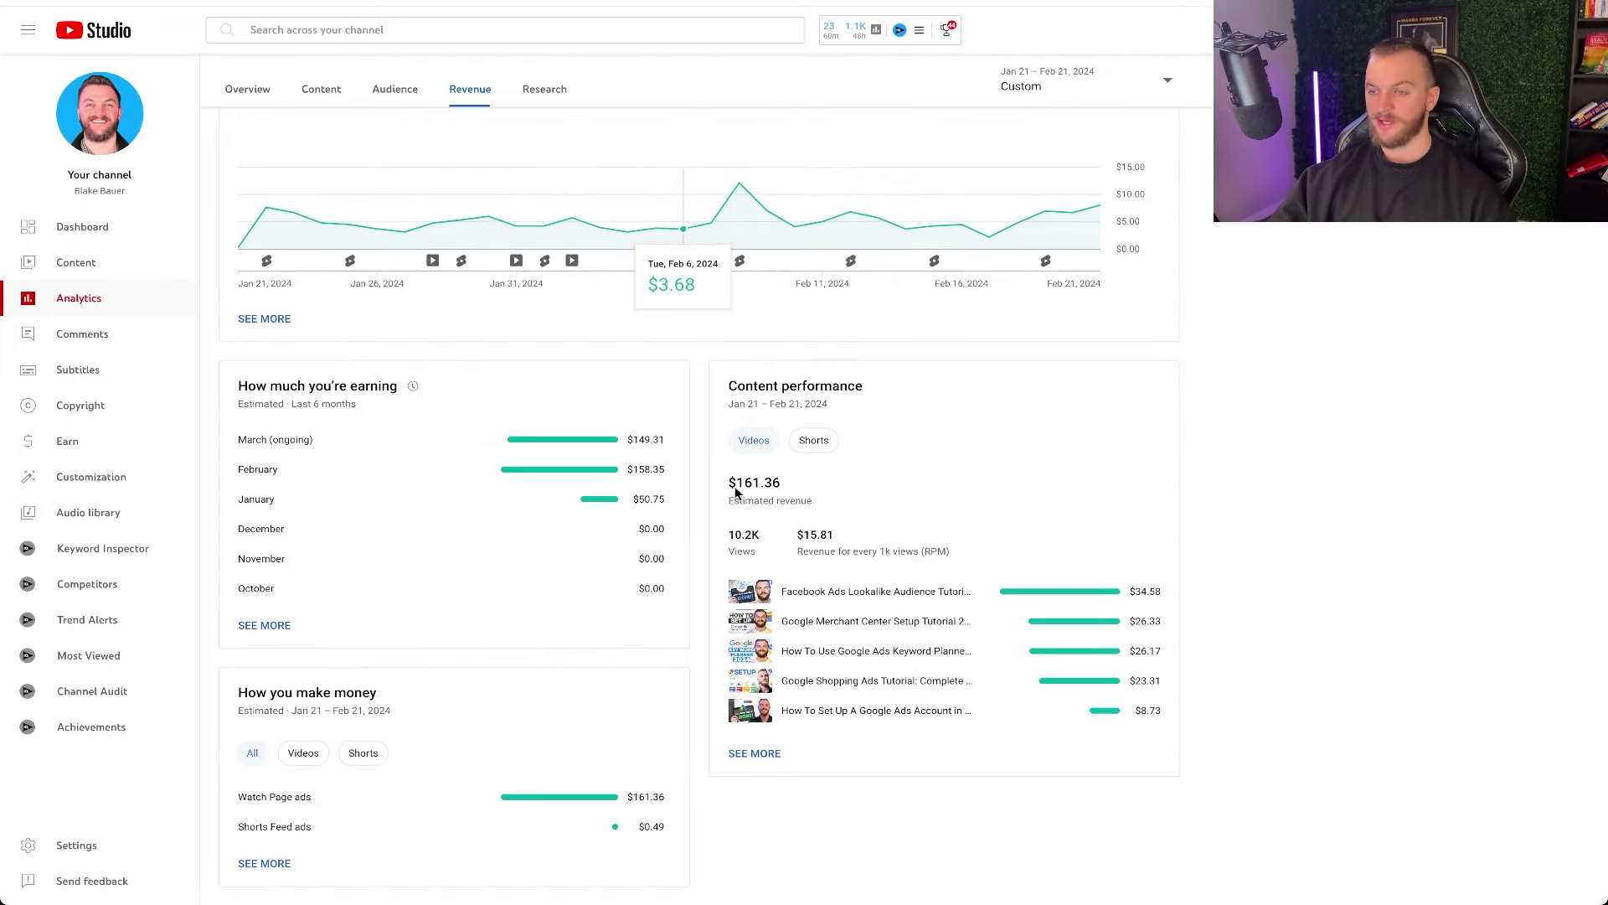
pyautogui.moveTo(318, 797); pyautogui.dragTo(198, 804)
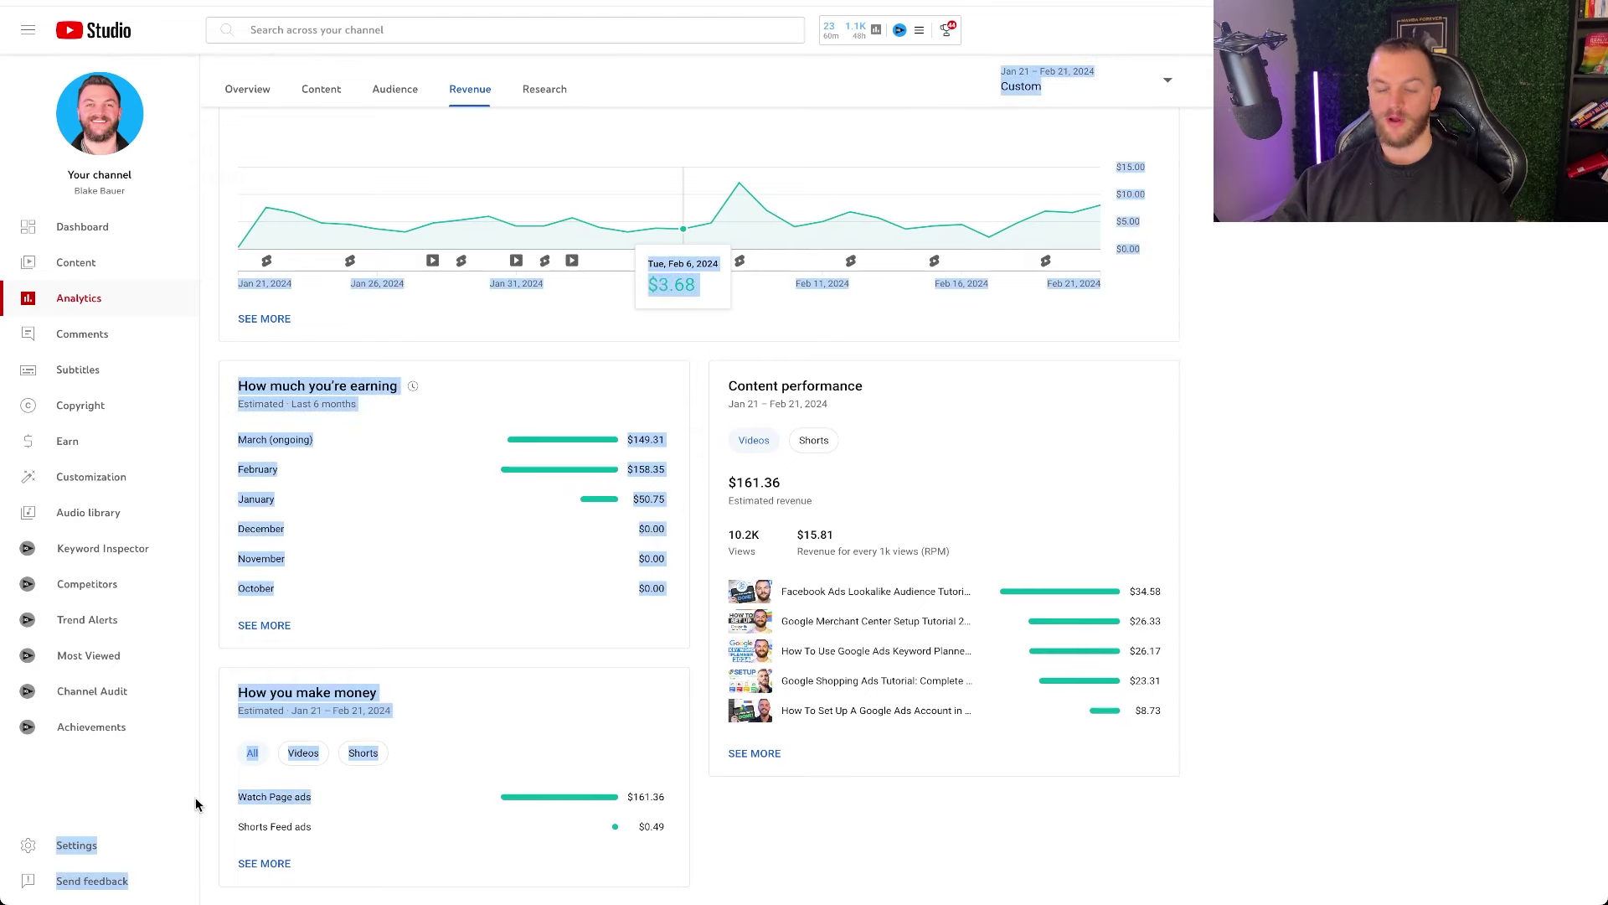
pyautogui.click(273, 811)
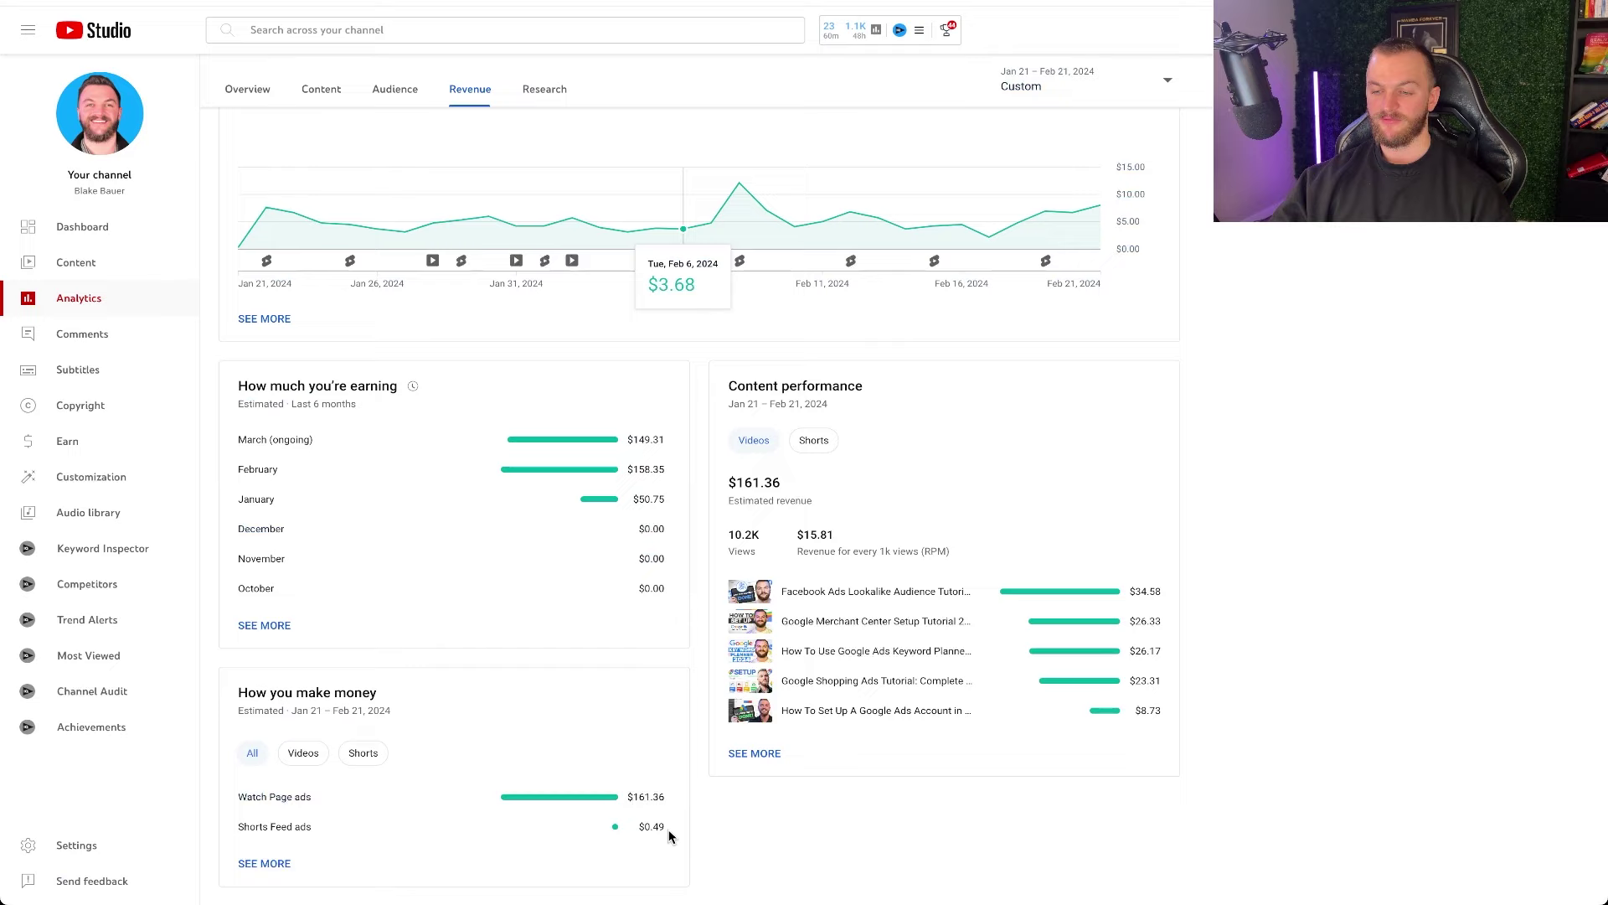
pyautogui.moveTo(669, 829); pyautogui.dragTo(642, 828)
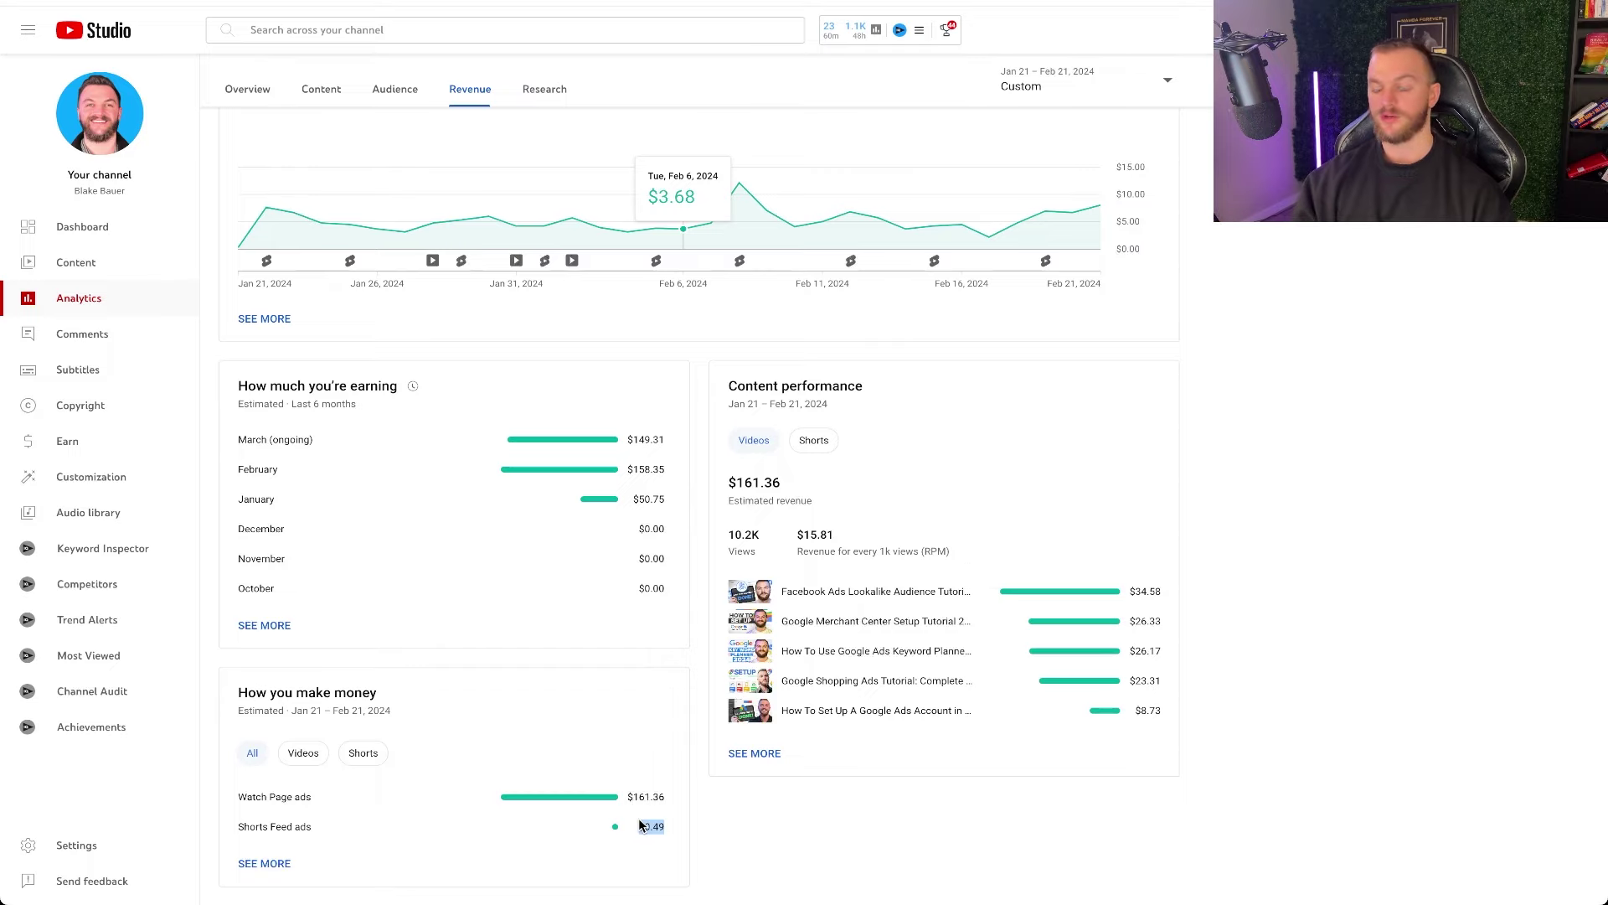
pyautogui.click(630, 798)
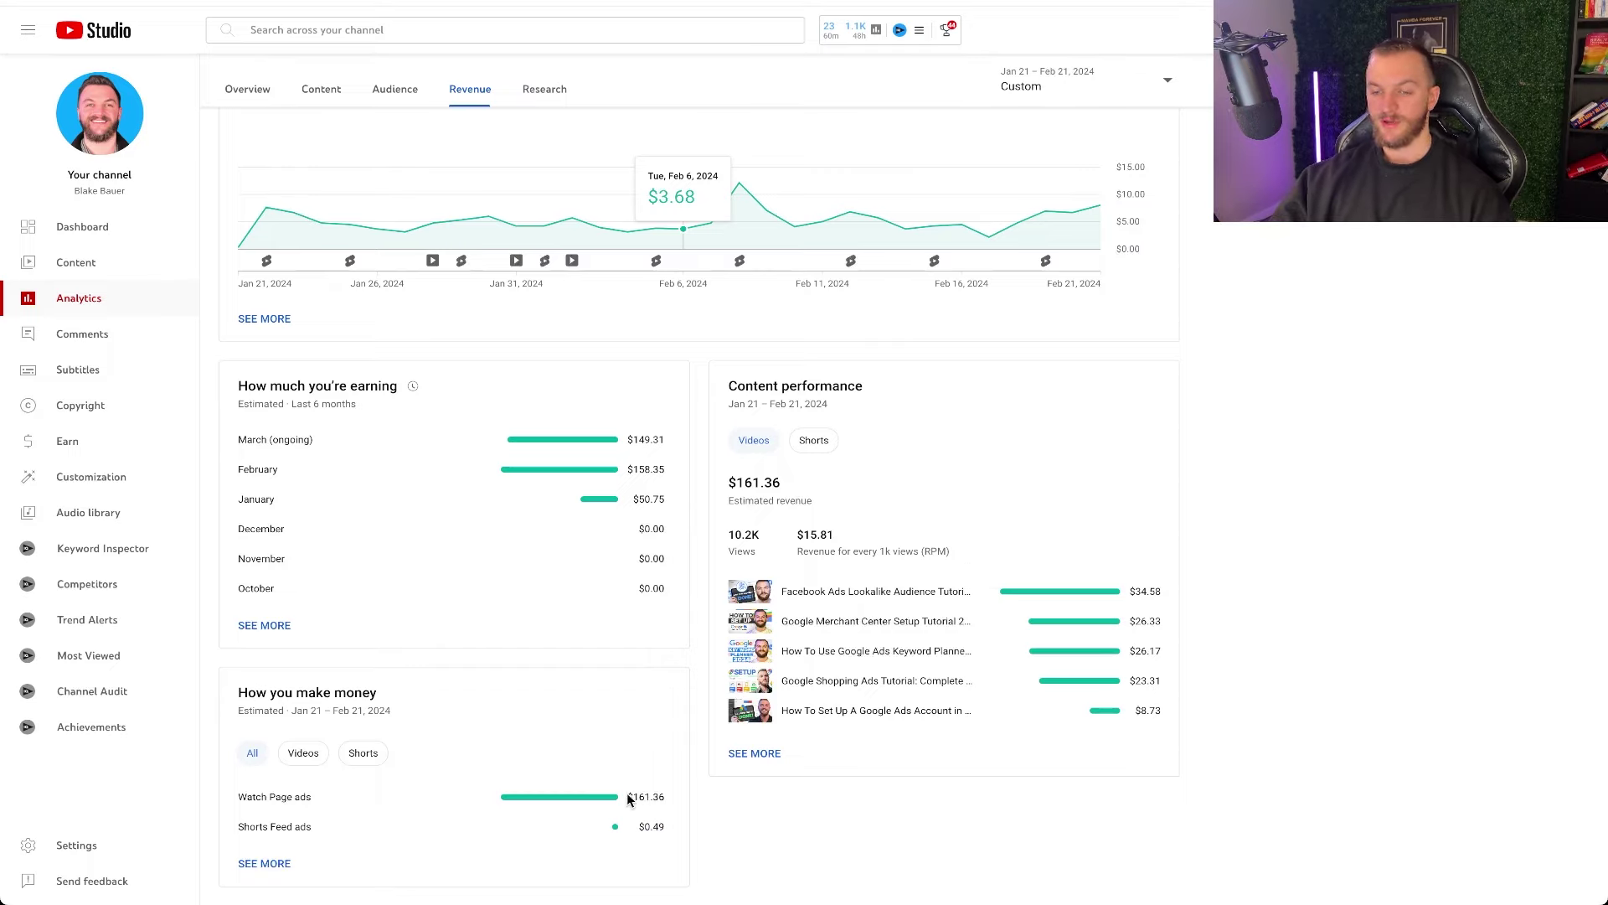
pyautogui.moveTo(630, 799); pyautogui.dragTo(663, 803)
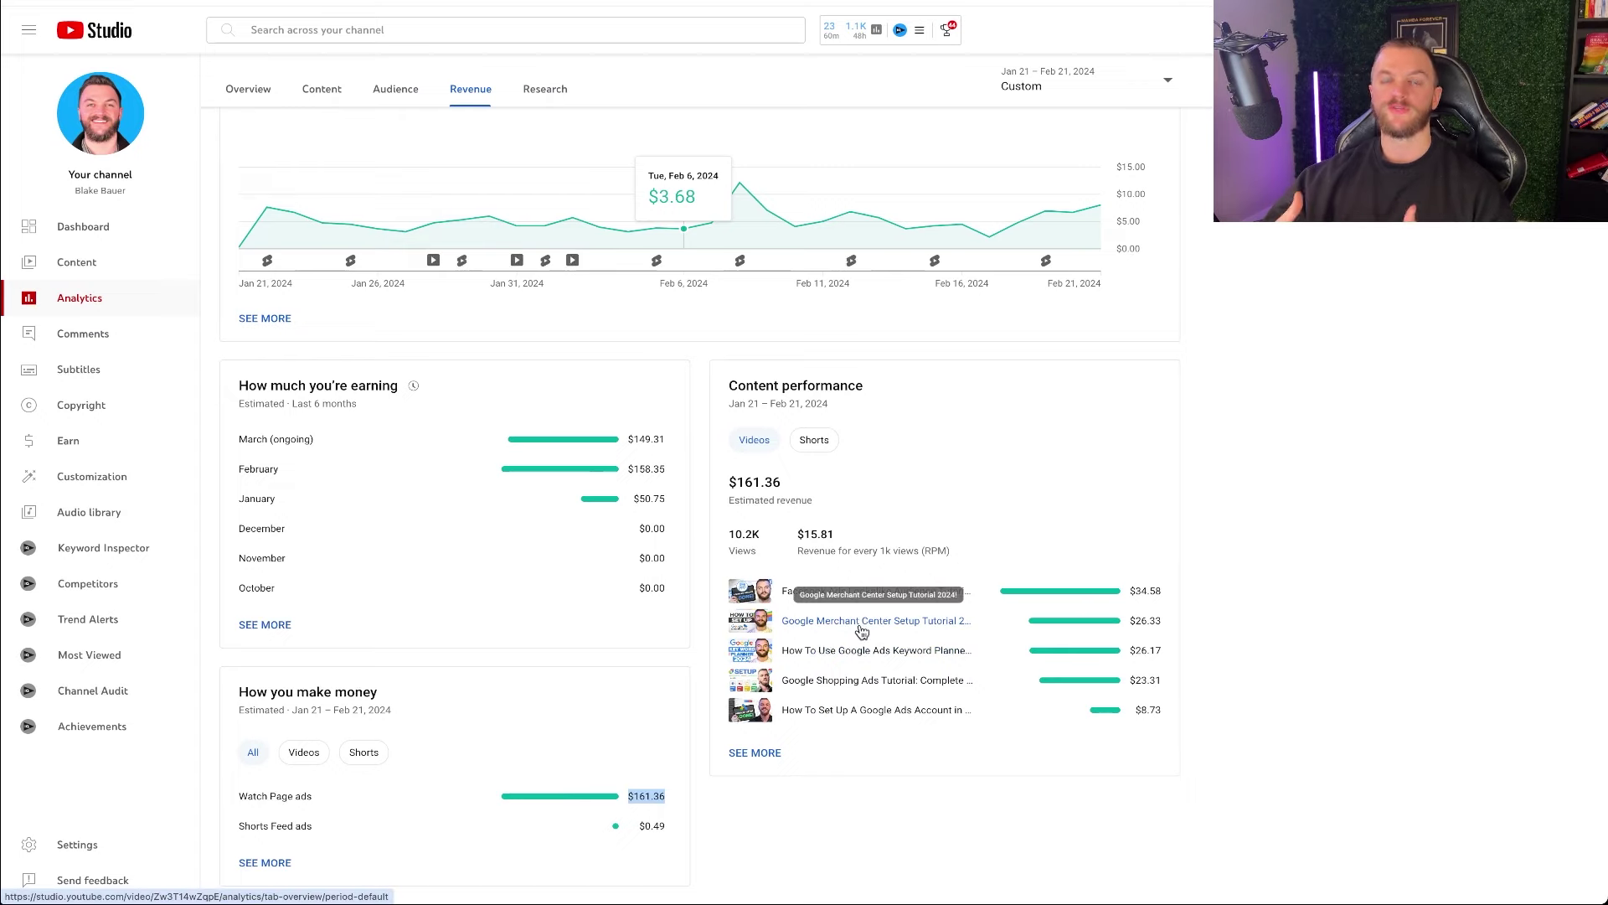
# Step: Show Shorts content performance and highlight its 7.0K views and $0.07 RPM
pyautogui.click(814, 440)
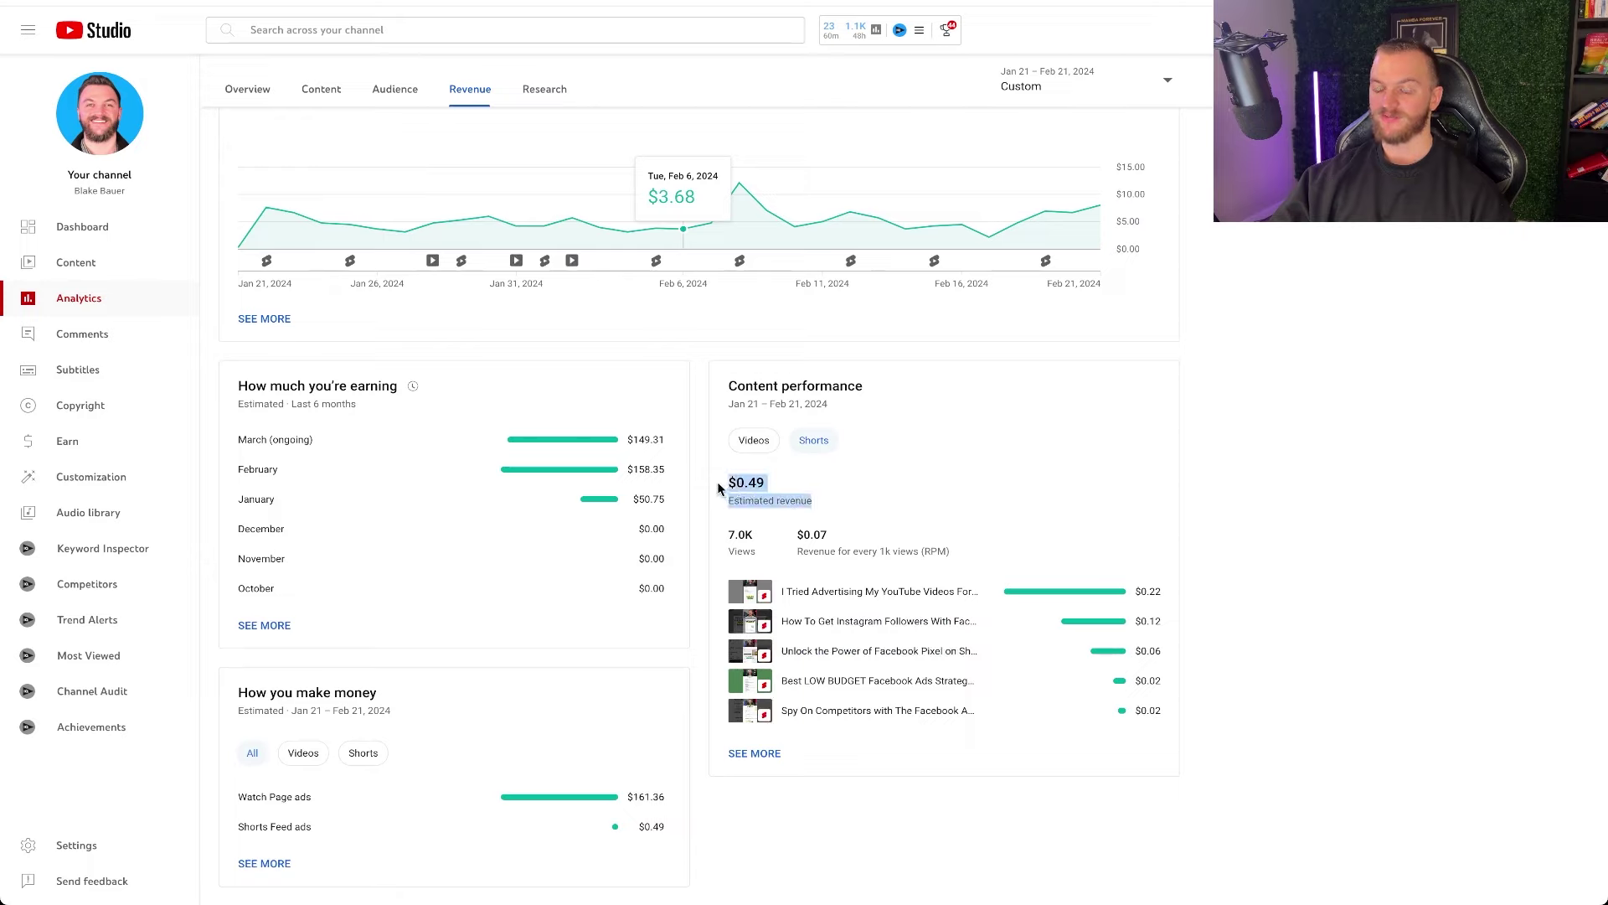
pyautogui.click(753, 500)
pyautogui.moveTo(760, 557); pyautogui.dragTo(728, 538)
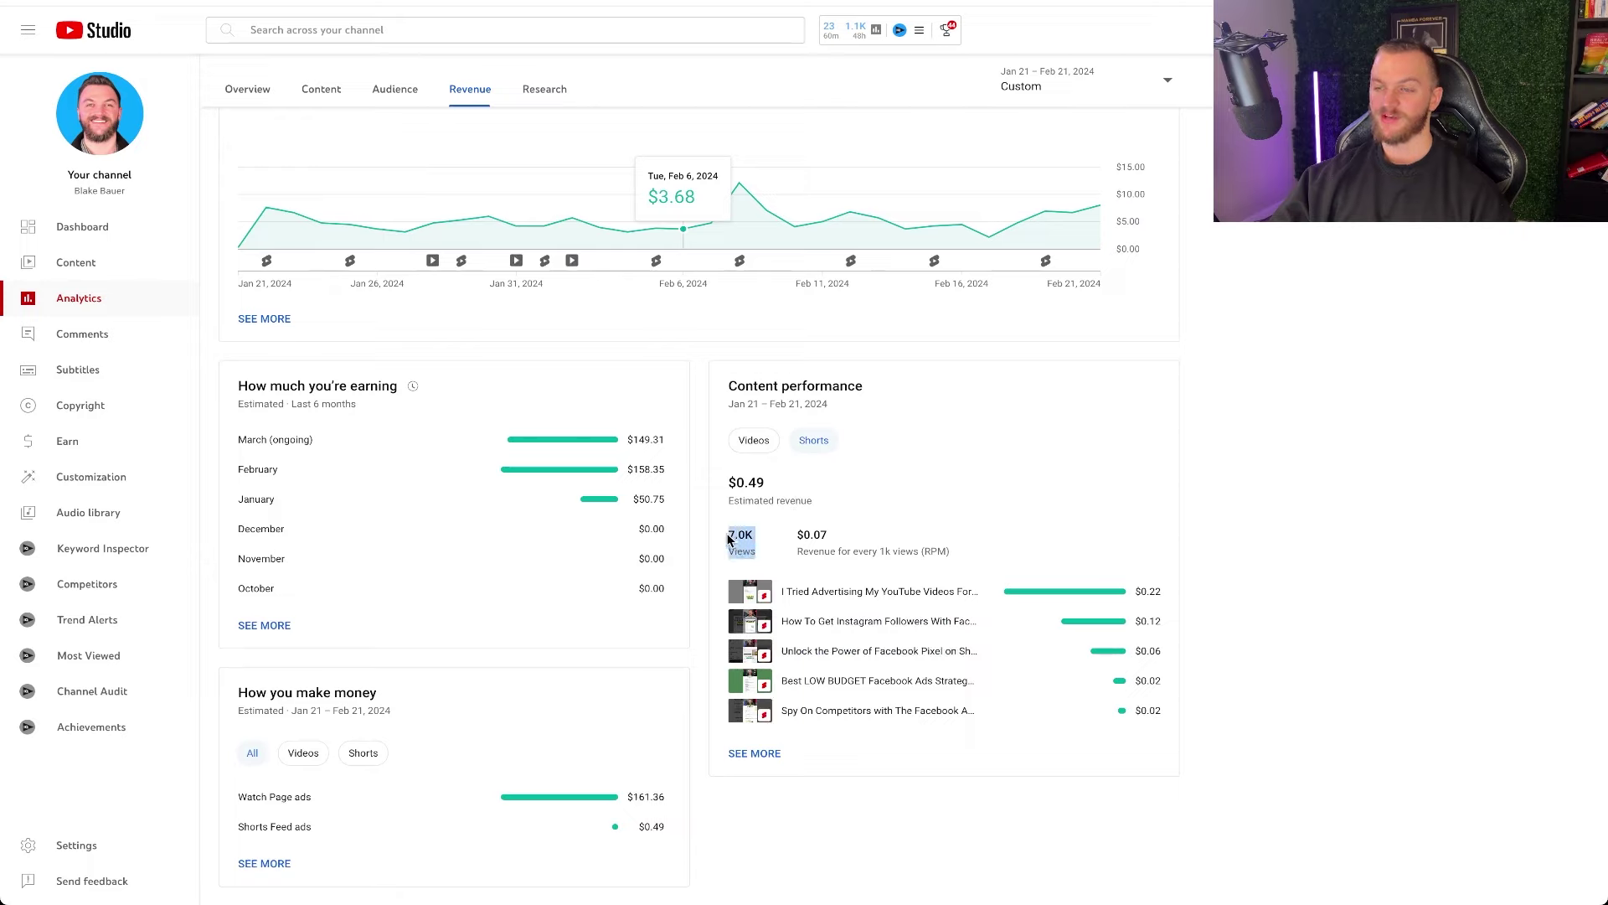
pyautogui.moveTo(963, 555); pyautogui.dragTo(796, 538)
pyautogui.click(809, 543)
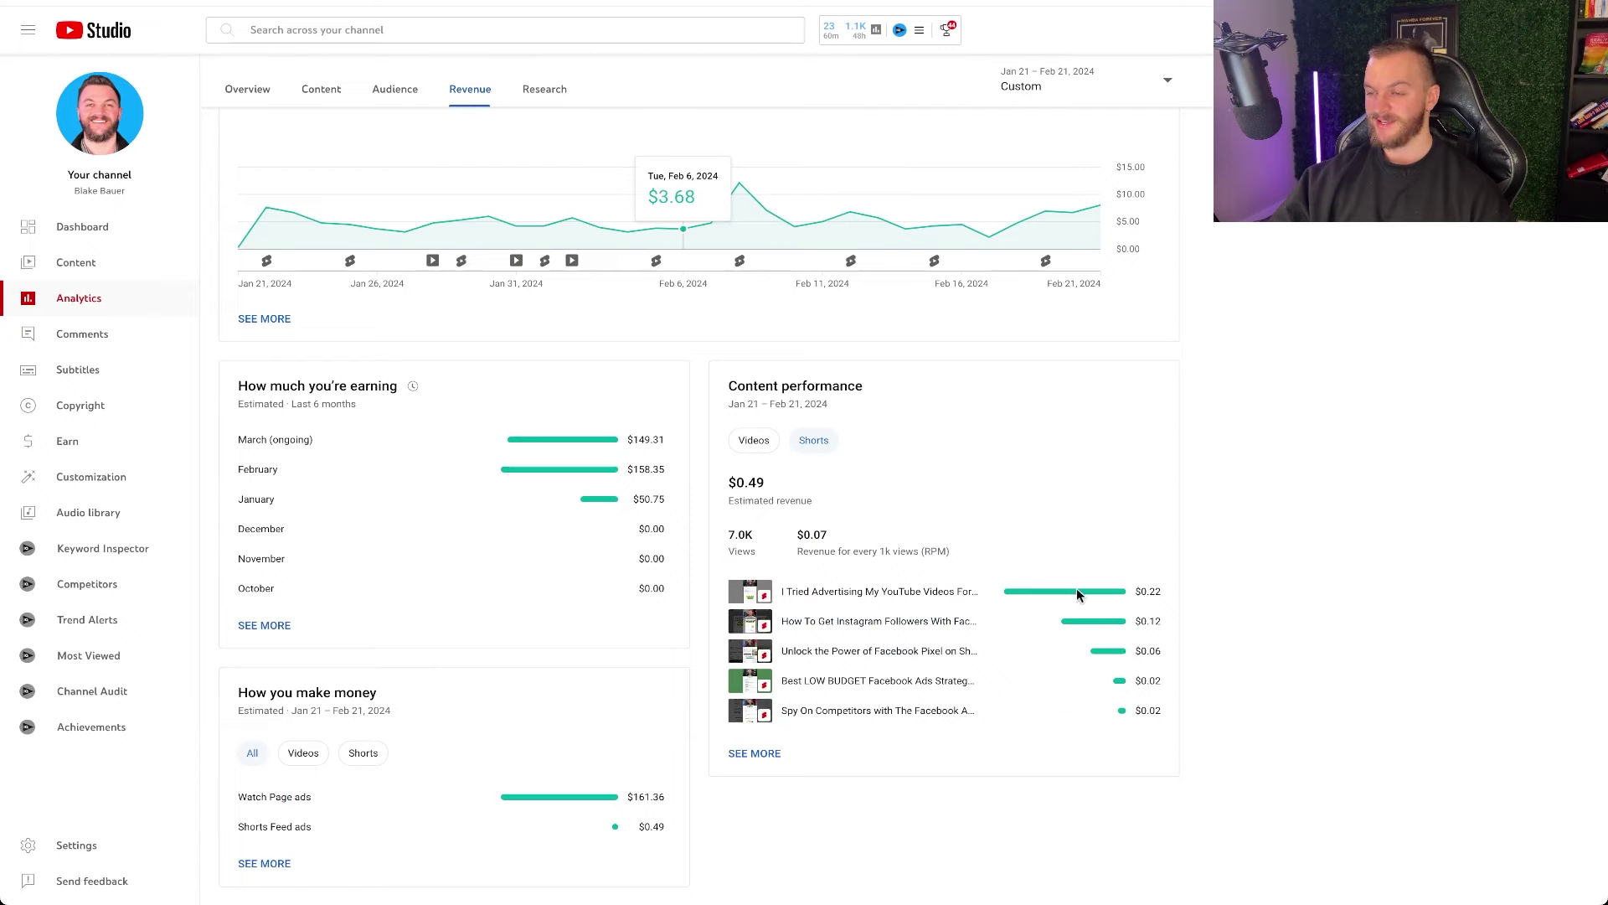
# Step: Switch to long-form videos and highlight their views and $15.81 RPM
pyautogui.click(748, 444)
pyautogui.moveTo(963, 551); pyautogui.dragTo(798, 543)
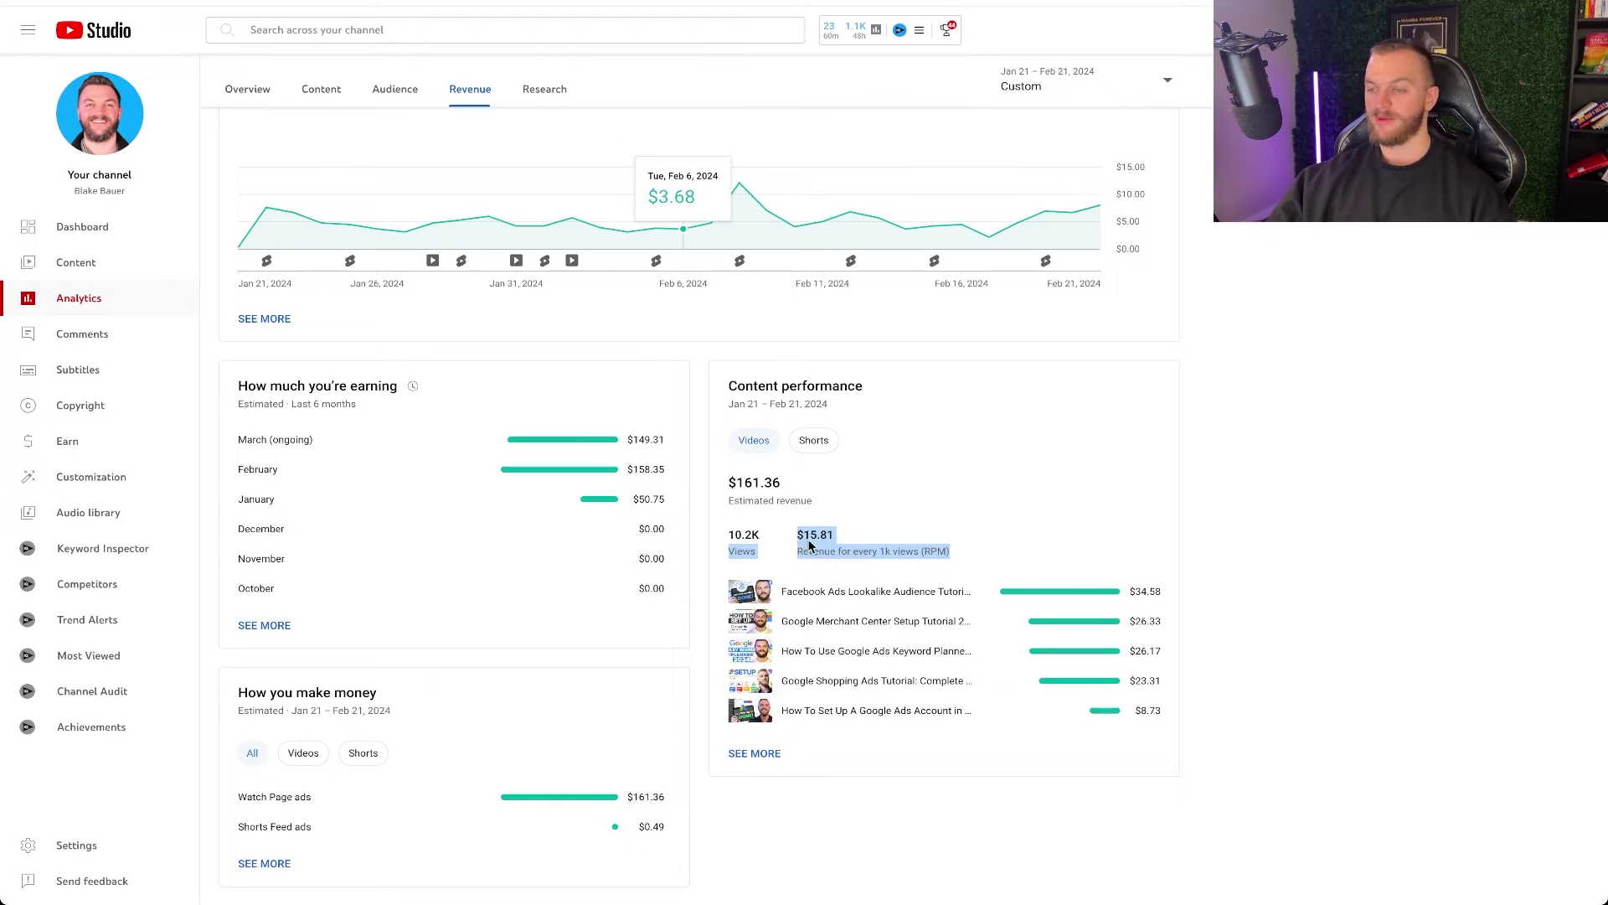
pyautogui.moveTo(809, 546)
pyautogui.mouseDown()
pyautogui.moveTo(837, 539)
pyautogui.moveTo(796, 541)
pyautogui.mouseUp()
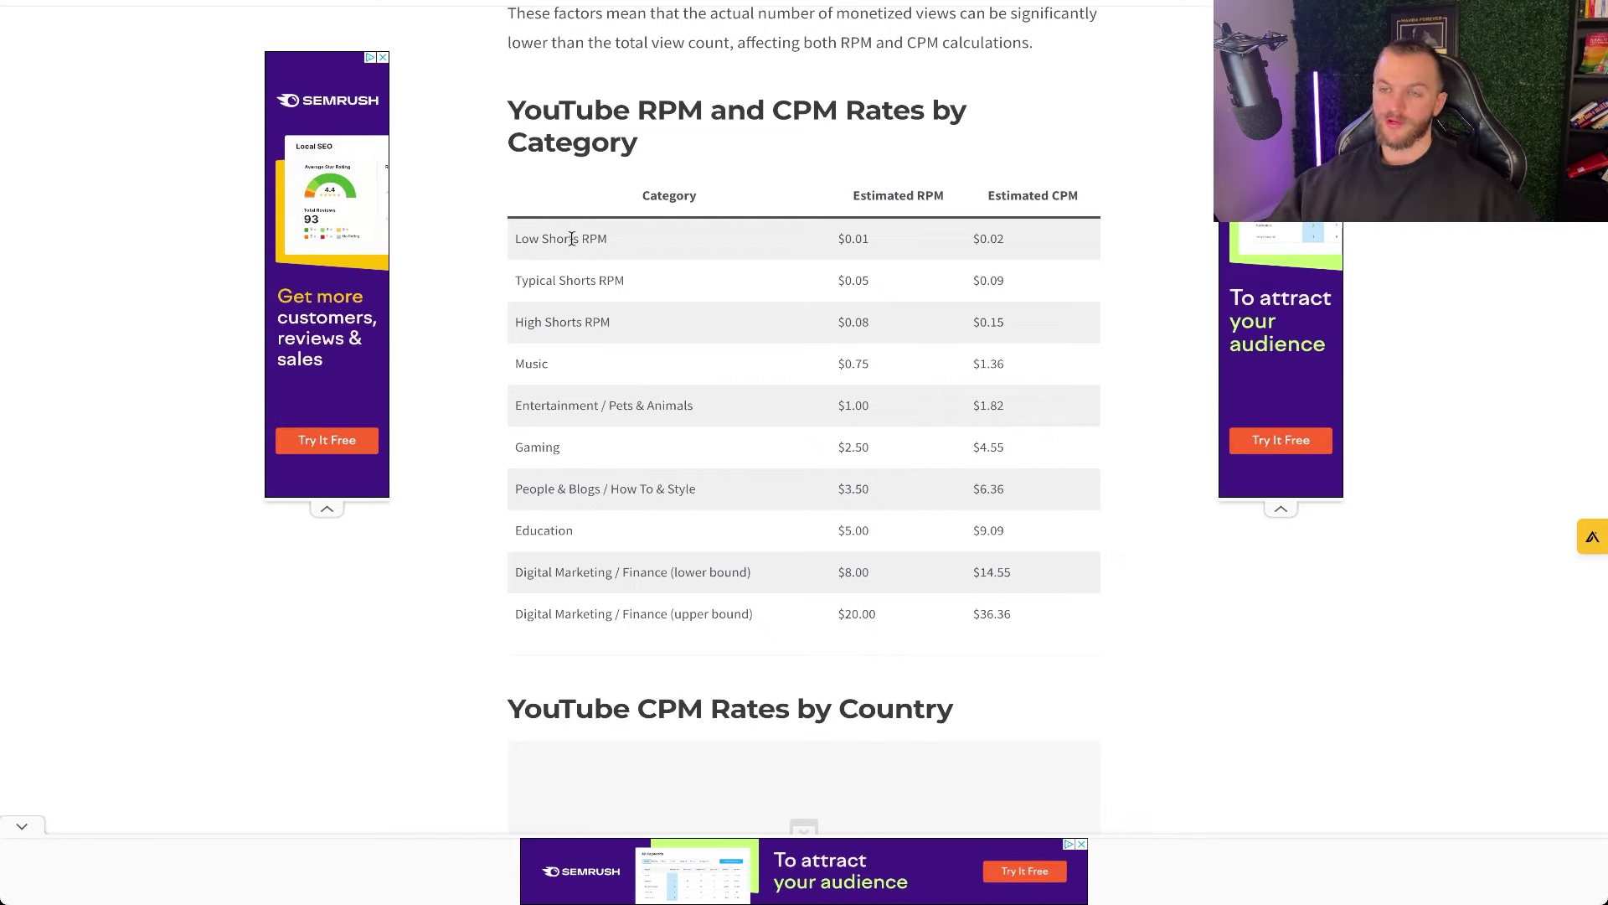
# Step: Highlight each category RPM in the article table, from $0.01 Shorts to $20.00 Digital Marketing
pyautogui.moveTo(882, 236); pyautogui.dragTo(834, 329)
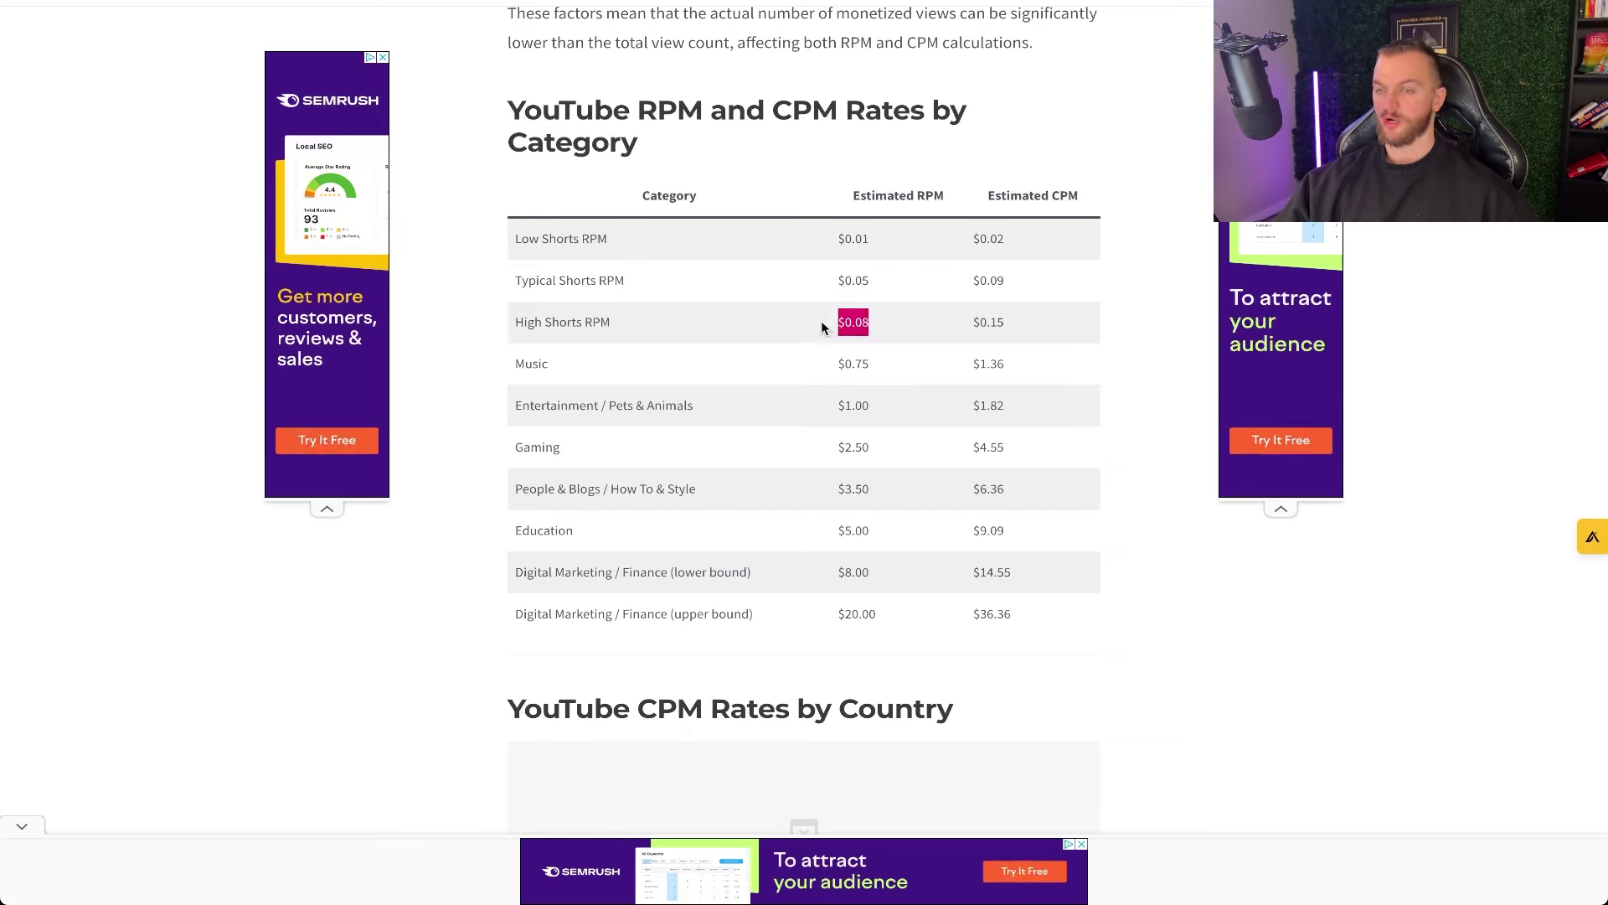
pyautogui.click(868, 305)
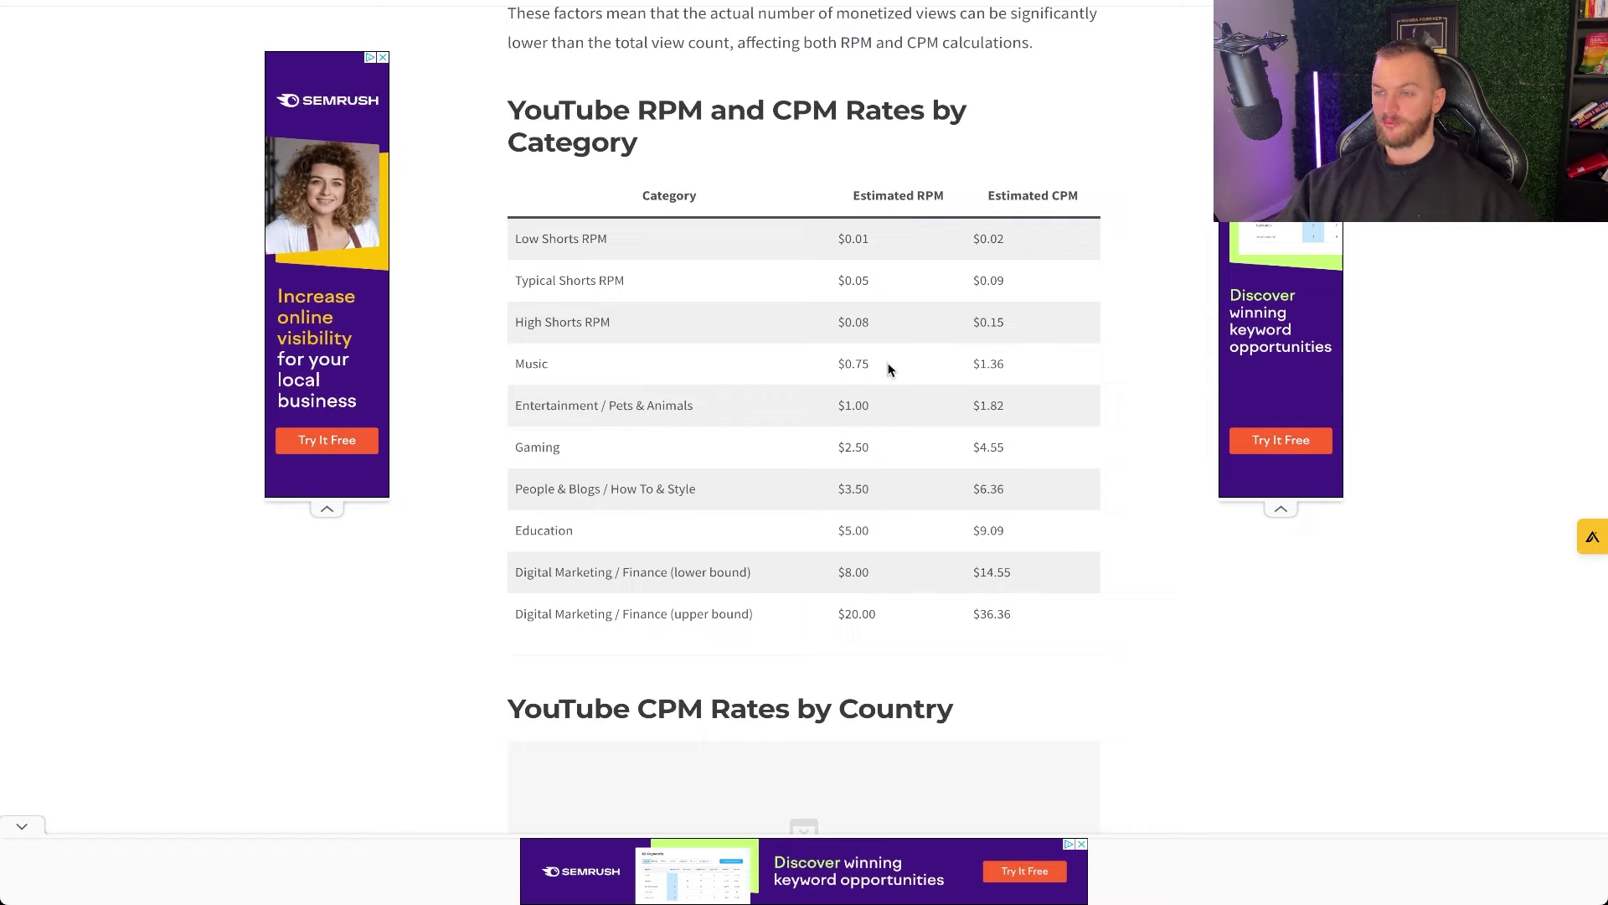
pyautogui.moveTo(886, 370); pyautogui.dragTo(834, 409)
pyautogui.click(854, 414)
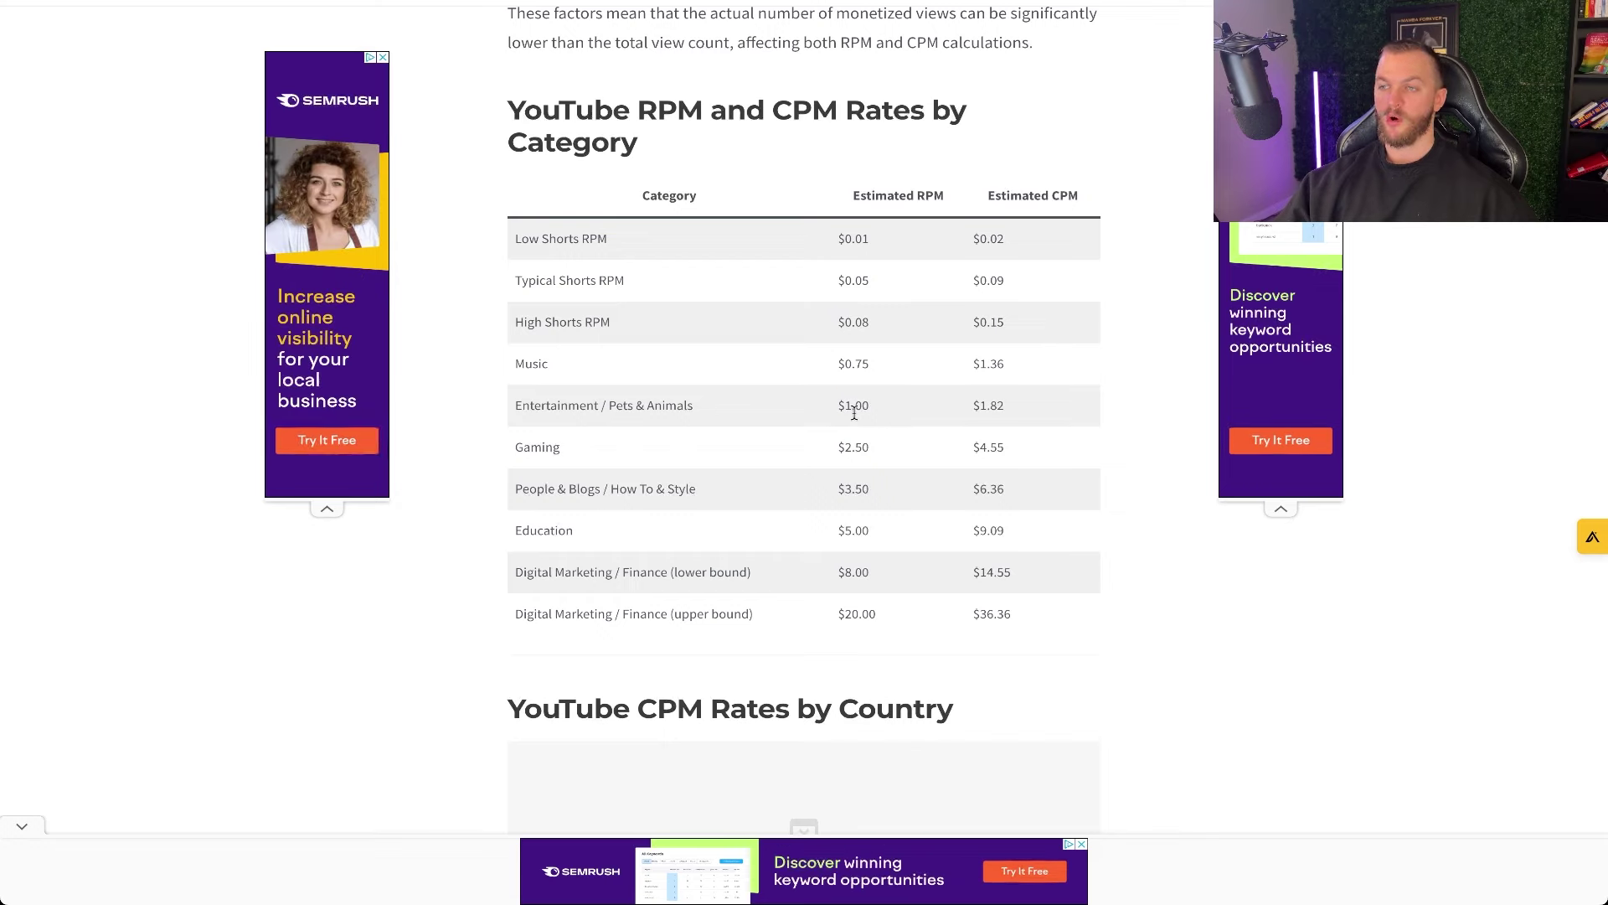
pyautogui.moveTo(879, 452); pyautogui.dragTo(834, 453)
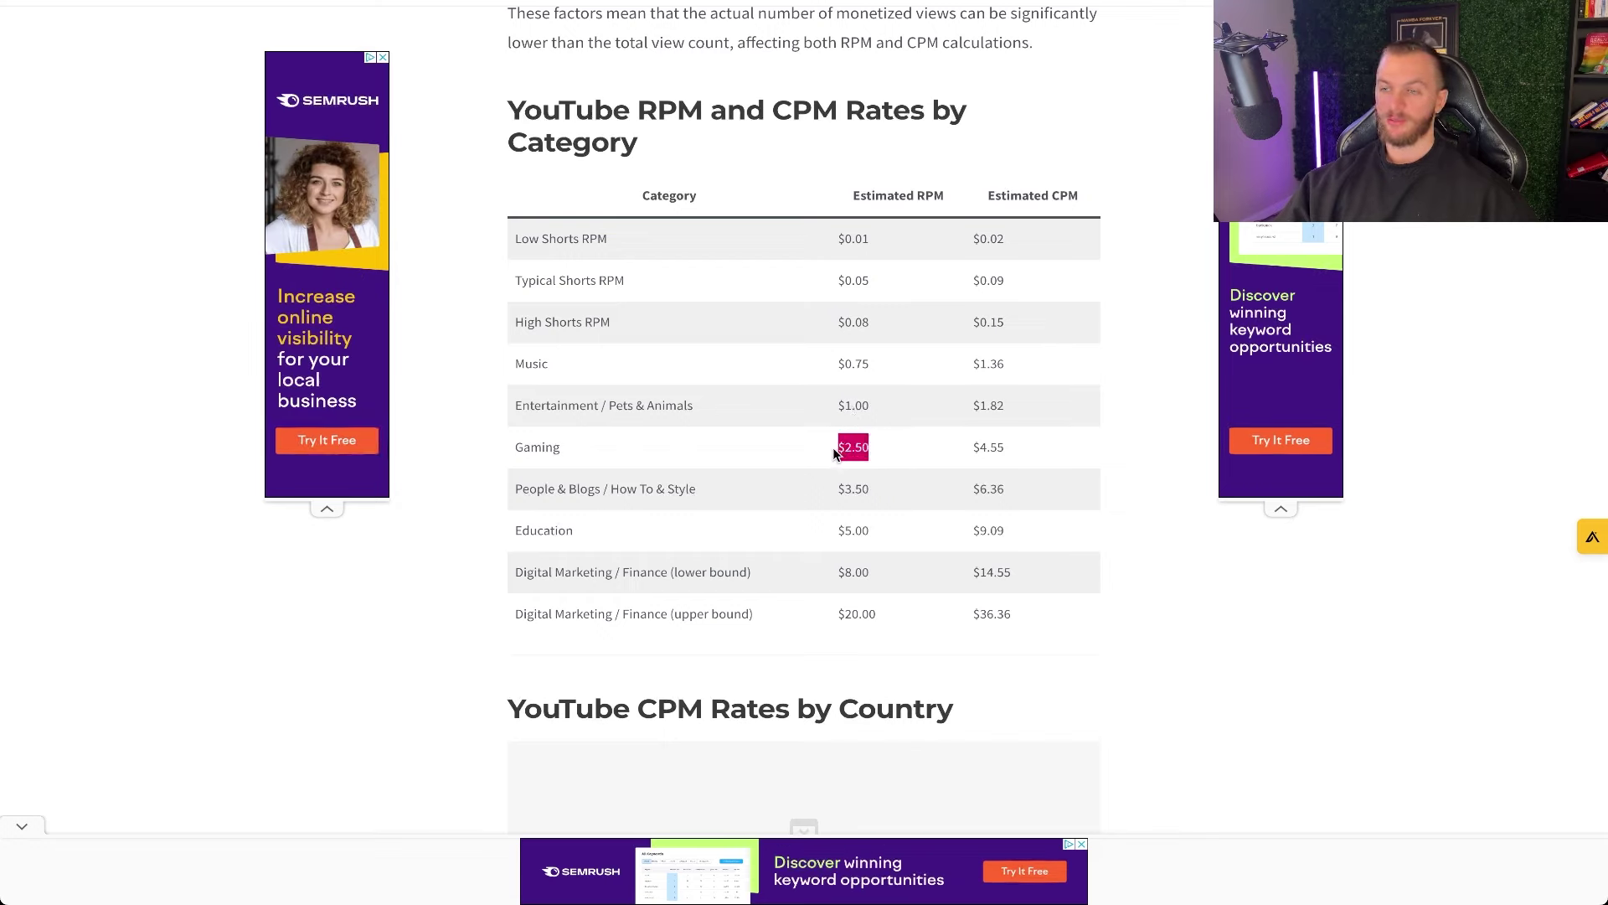
pyautogui.click(871, 495)
pyautogui.moveTo(871, 500); pyautogui.dragTo(840, 495)
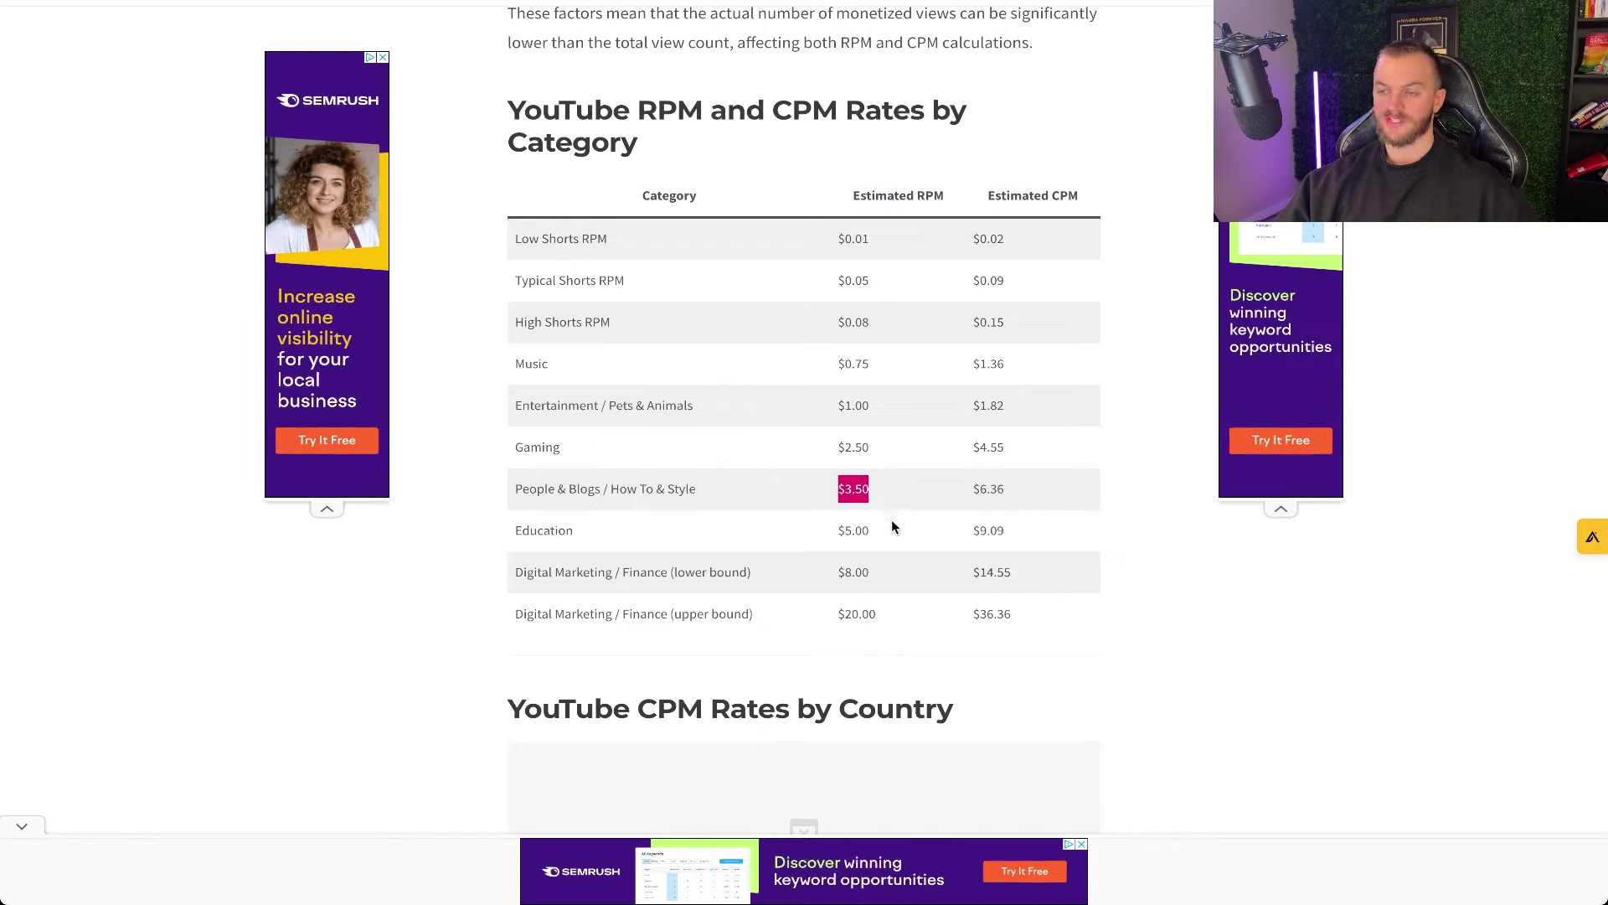
pyautogui.moveTo(892, 525); pyautogui.dragTo(838, 576)
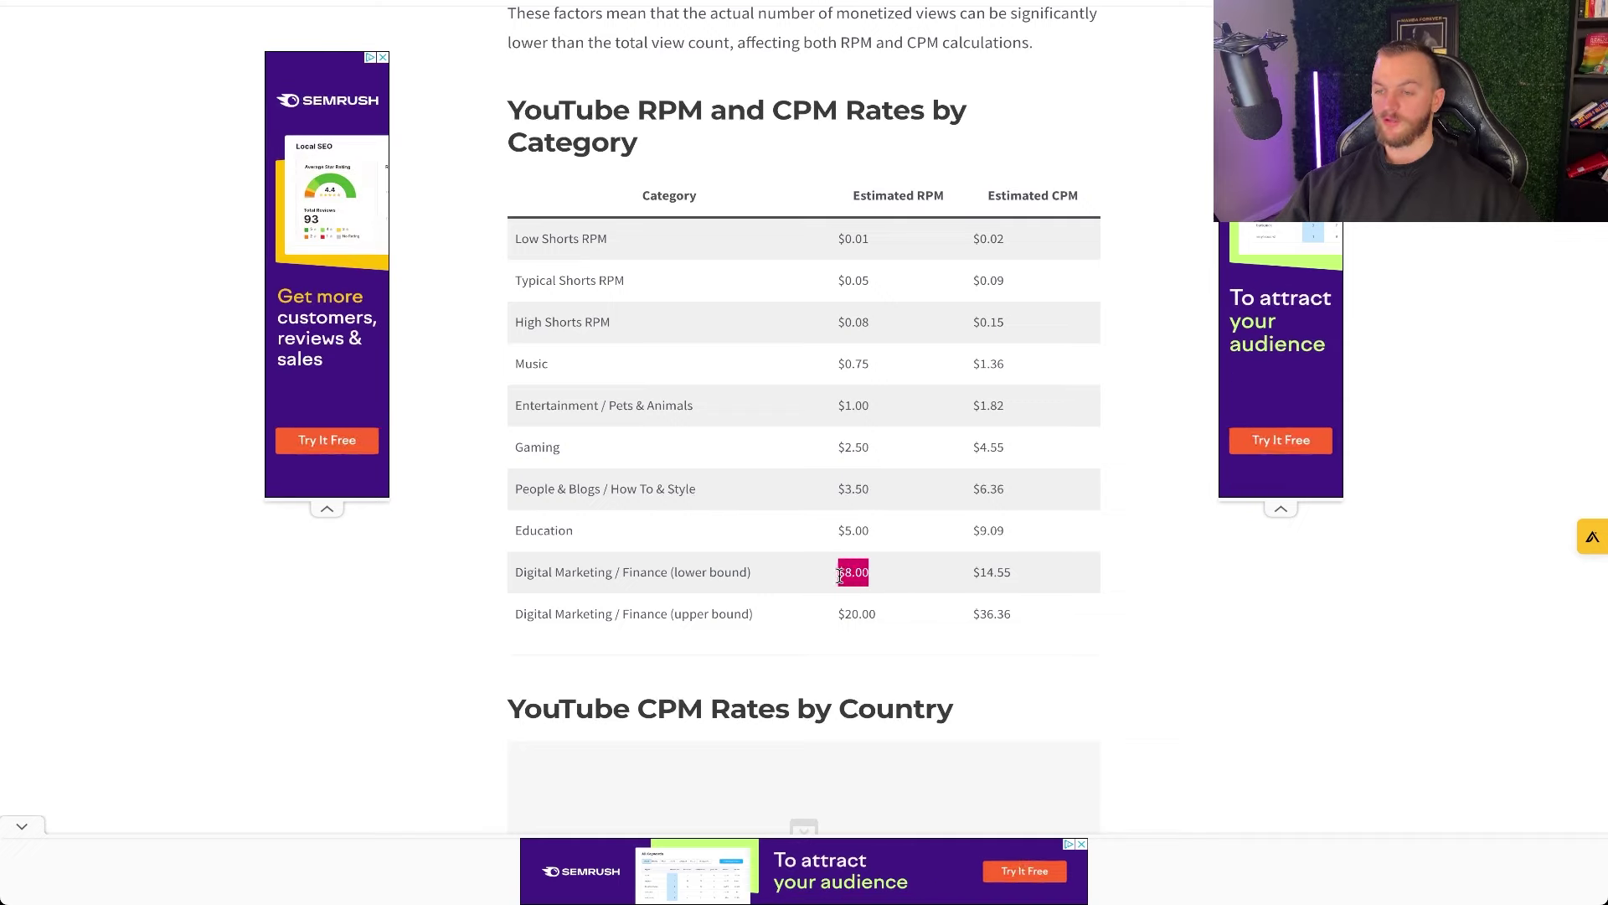
pyautogui.click(884, 618)
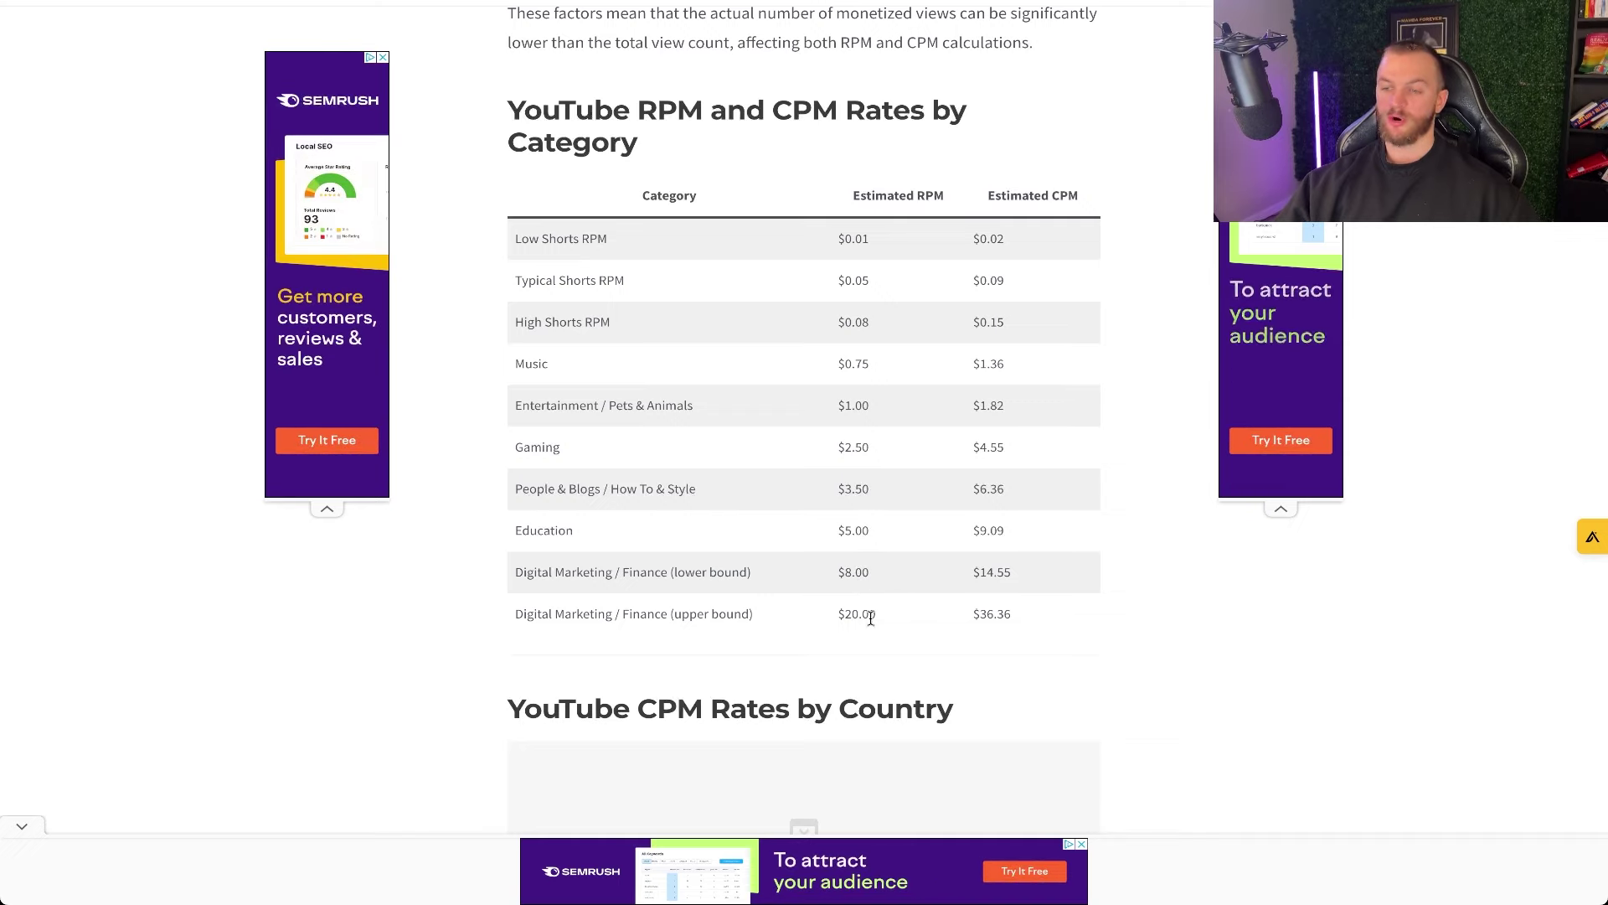
pyautogui.moveTo(883, 617); pyautogui.dragTo(833, 617)
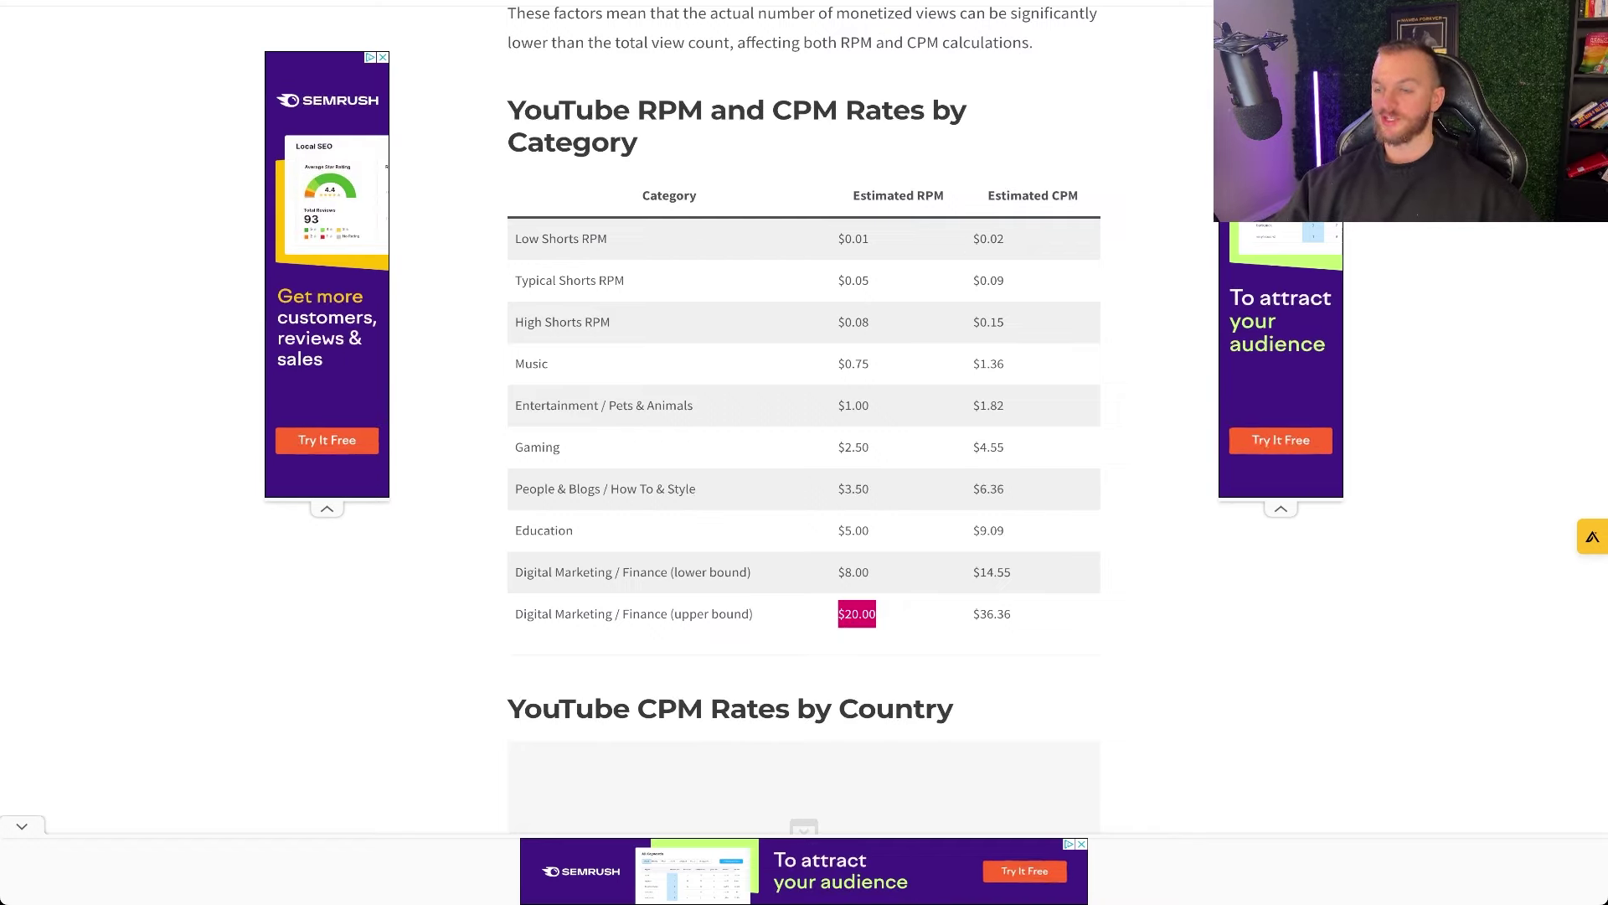
# Step: Return to the YouTube Studio revenue page and clear the video RPM highlight
pyautogui.click(1031, 1)
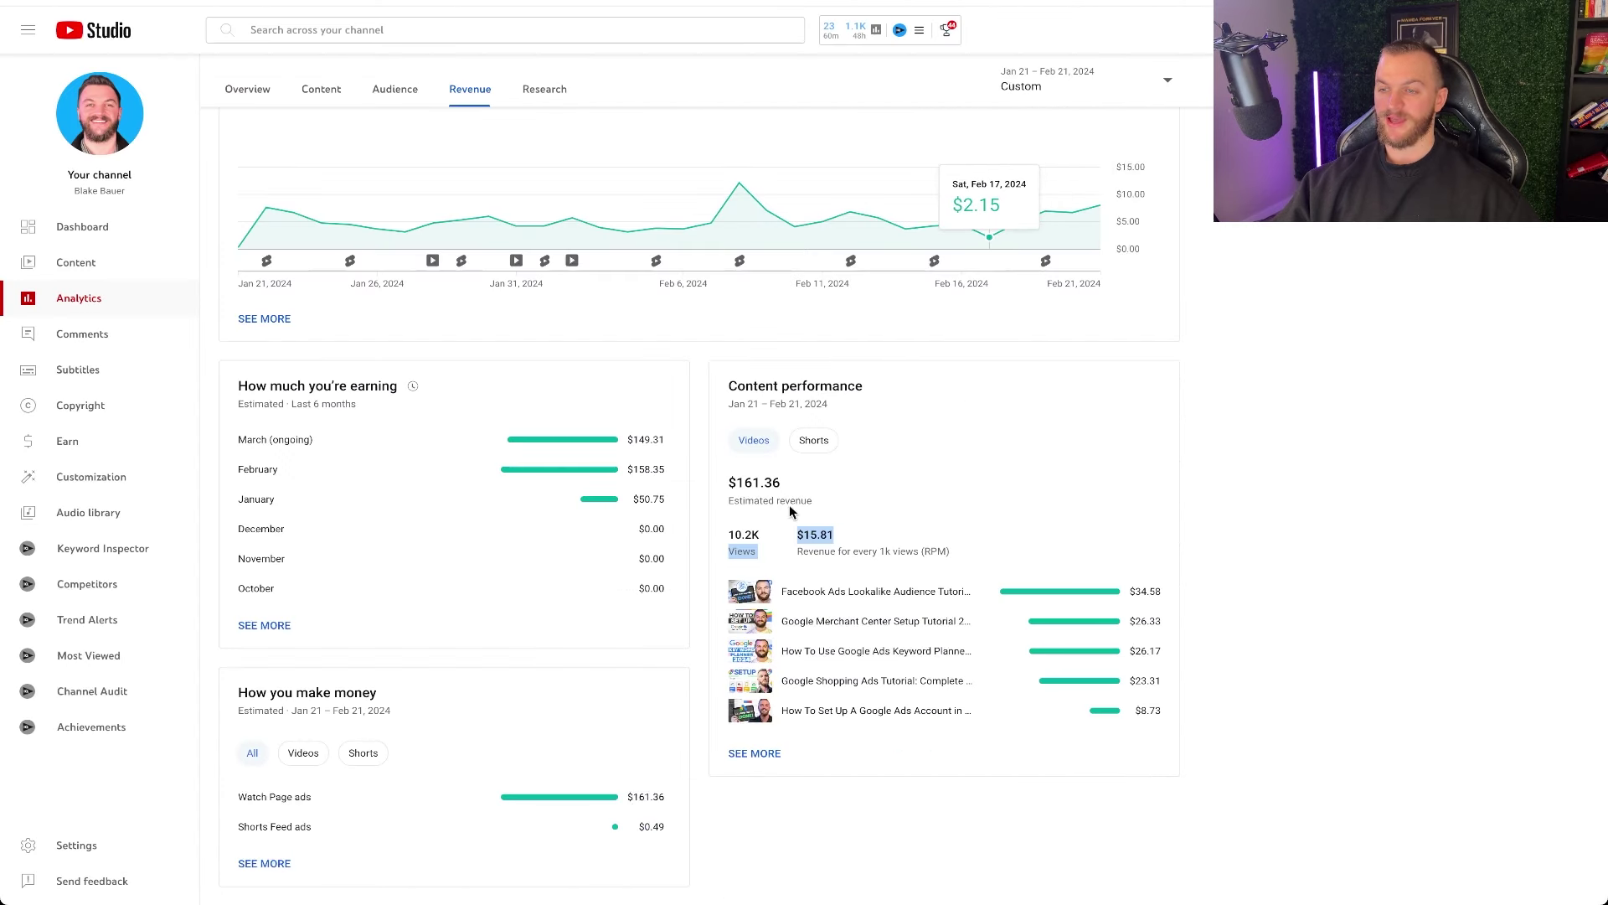
pyautogui.click(836, 539)
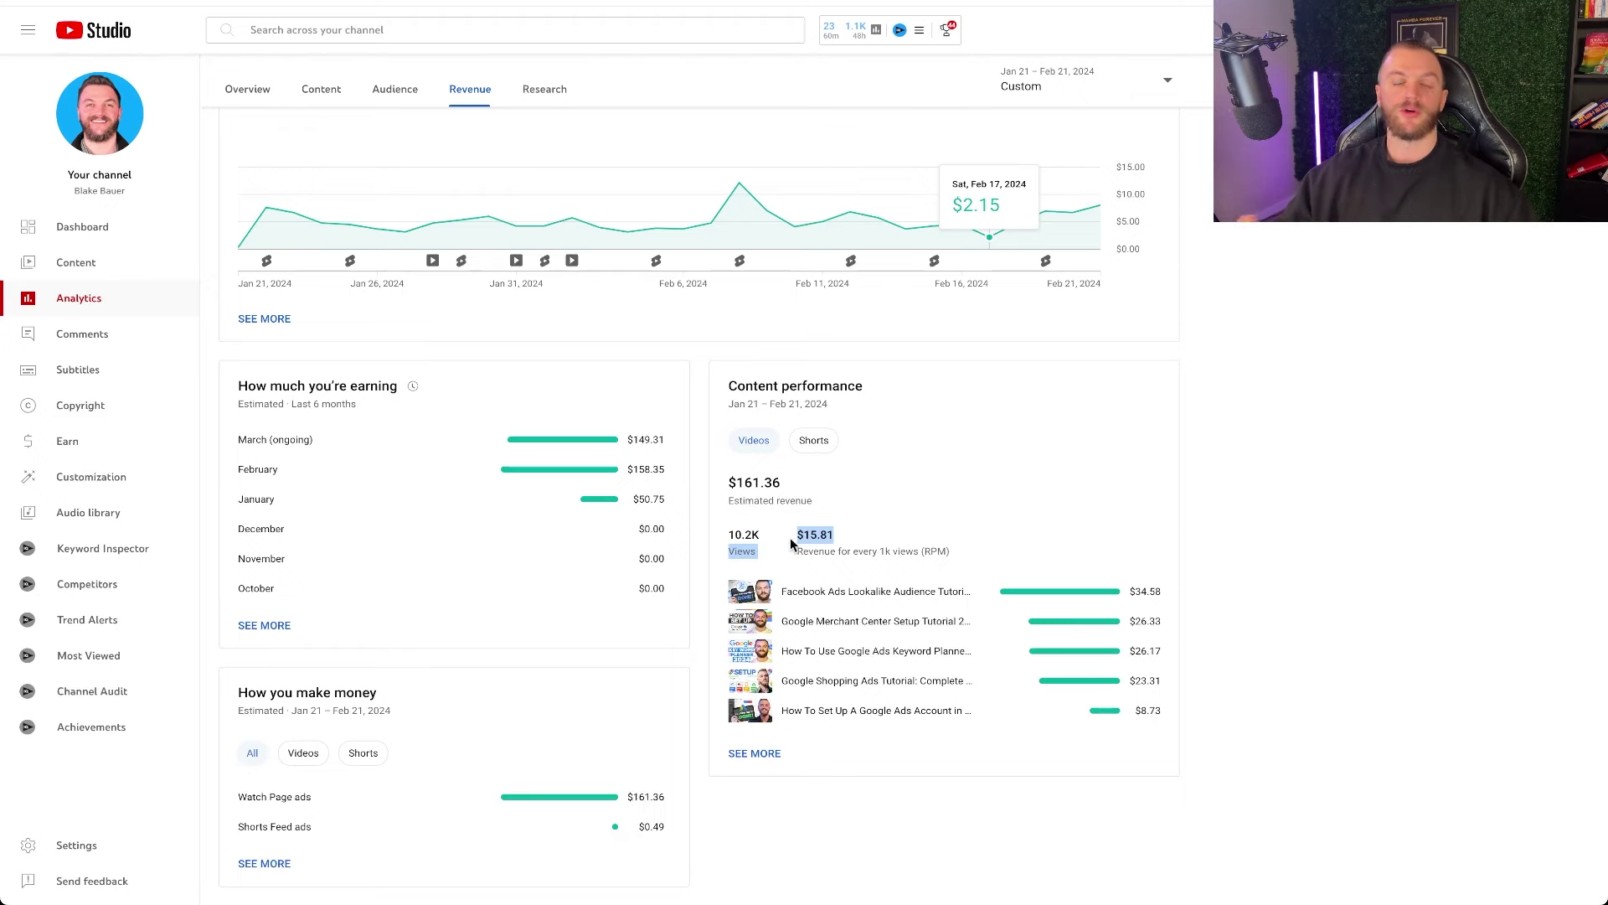
# Step: Filter revenue to Watch Page ads and highlight the Watch Page ads and $2.36 YouTube Premium rows
pyautogui.scroll(2, 376, 228)
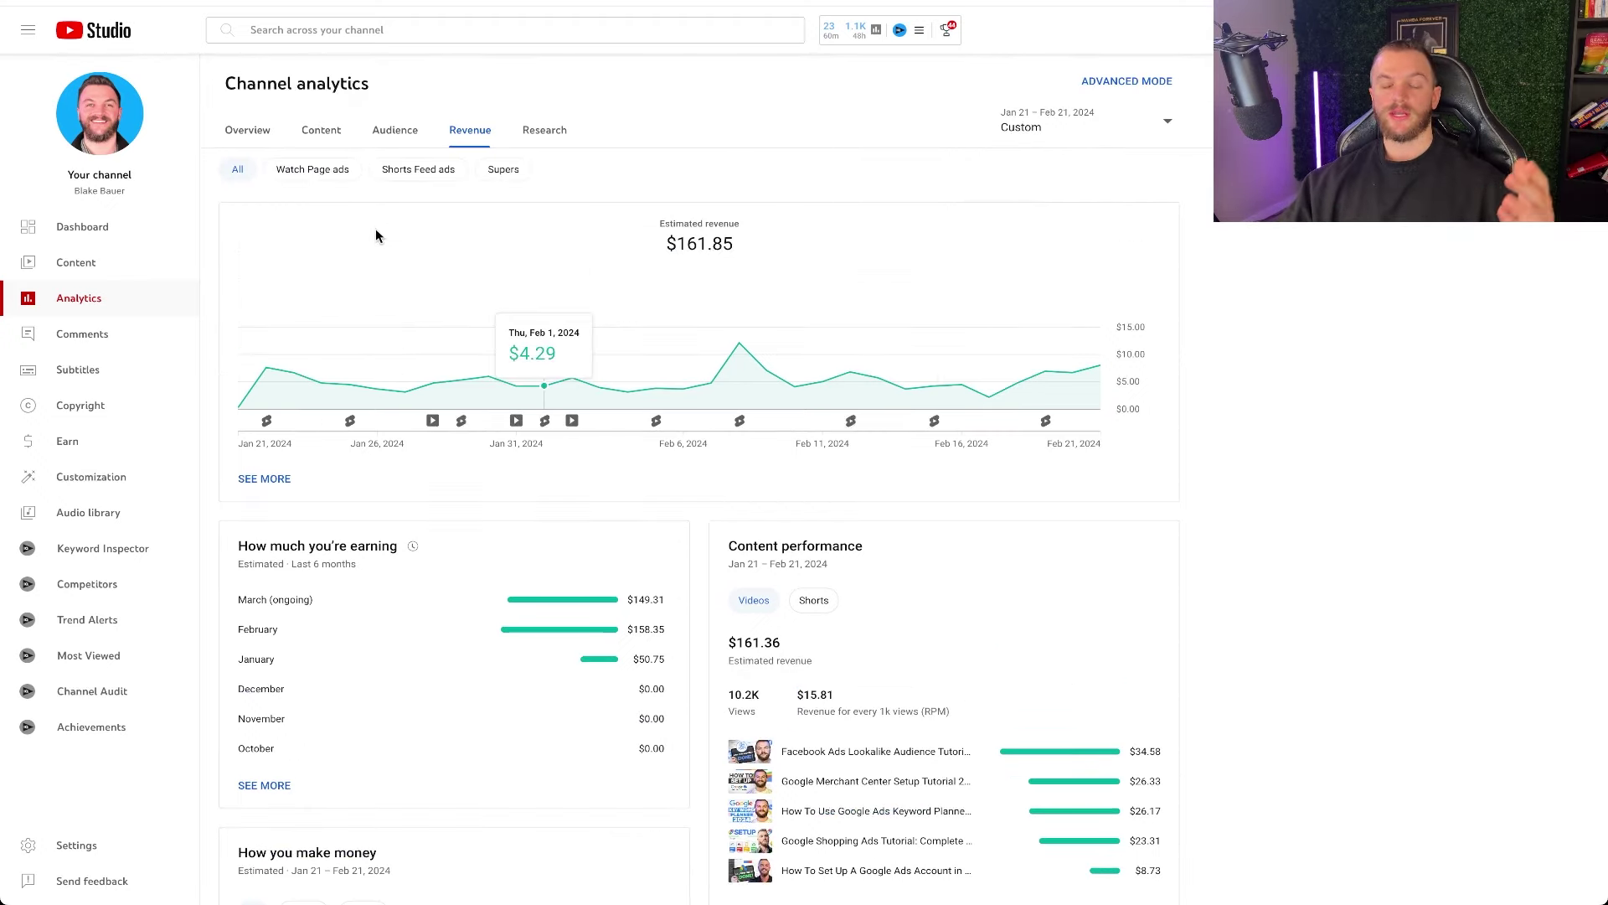
pyautogui.click(325, 174)
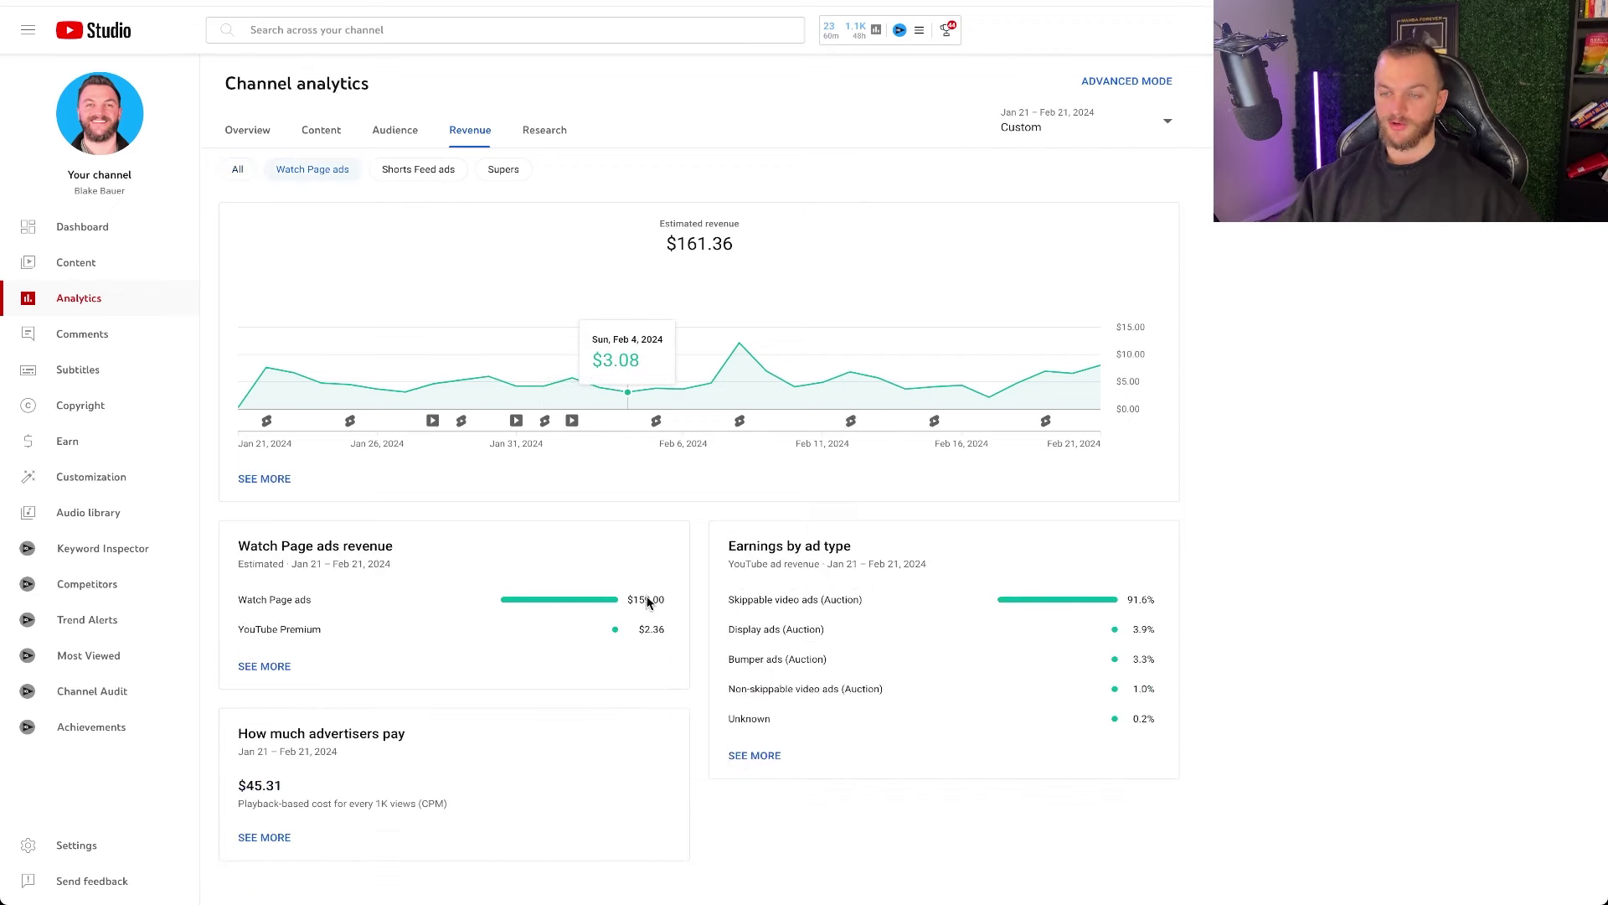
pyautogui.moveTo(320, 600); pyautogui.dragTo(238, 607)
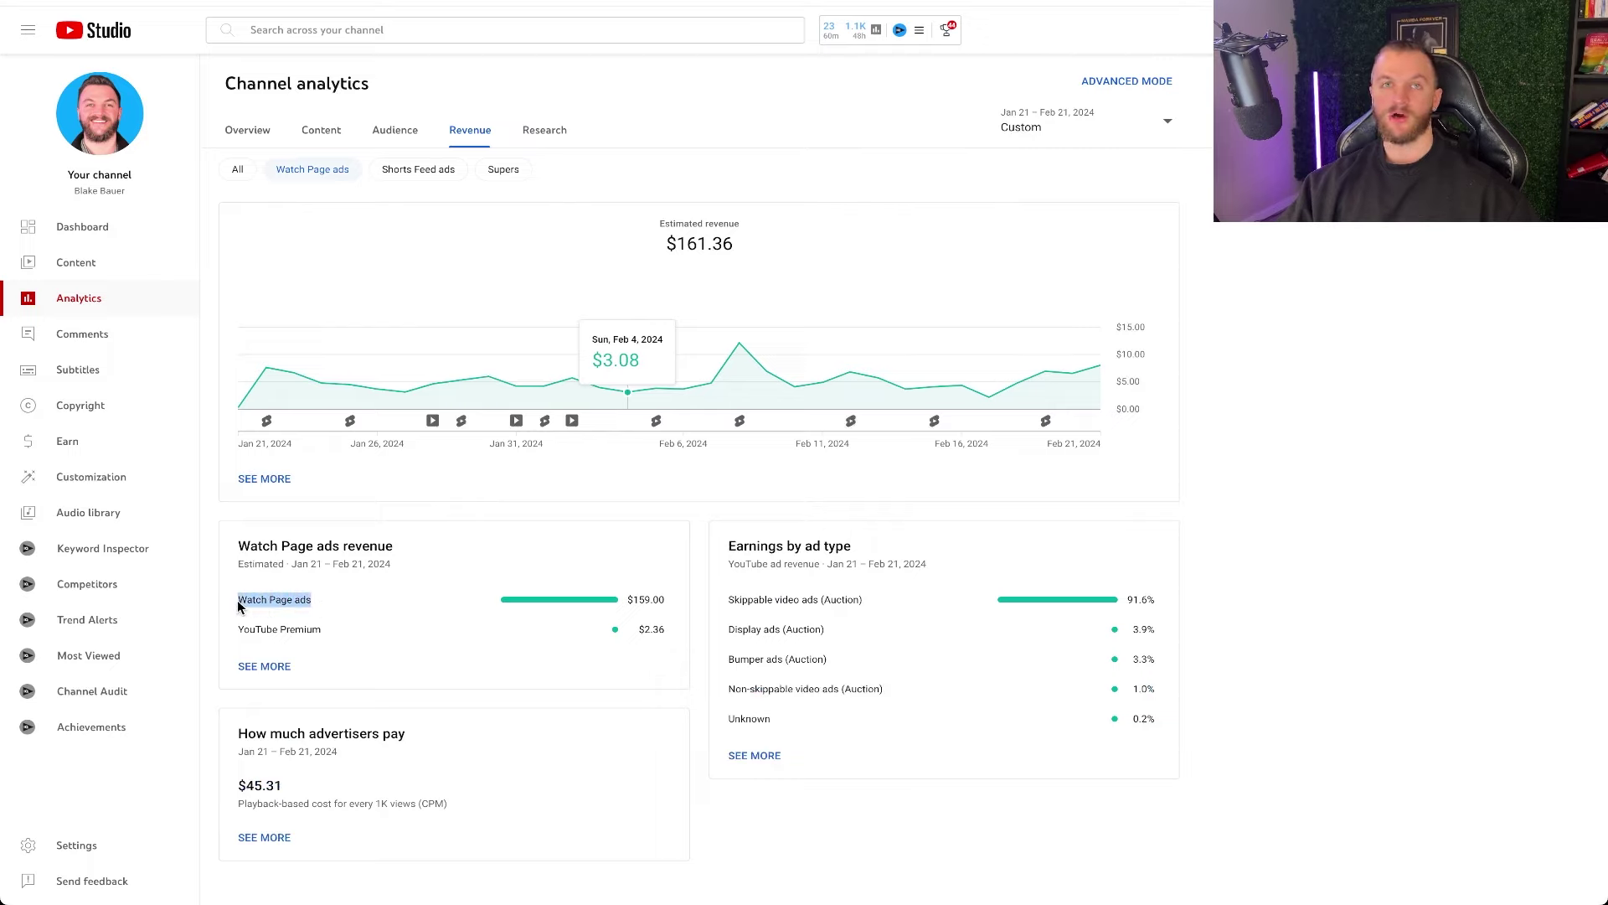
pyautogui.moveTo(321, 631); pyautogui.dragTo(237, 630)
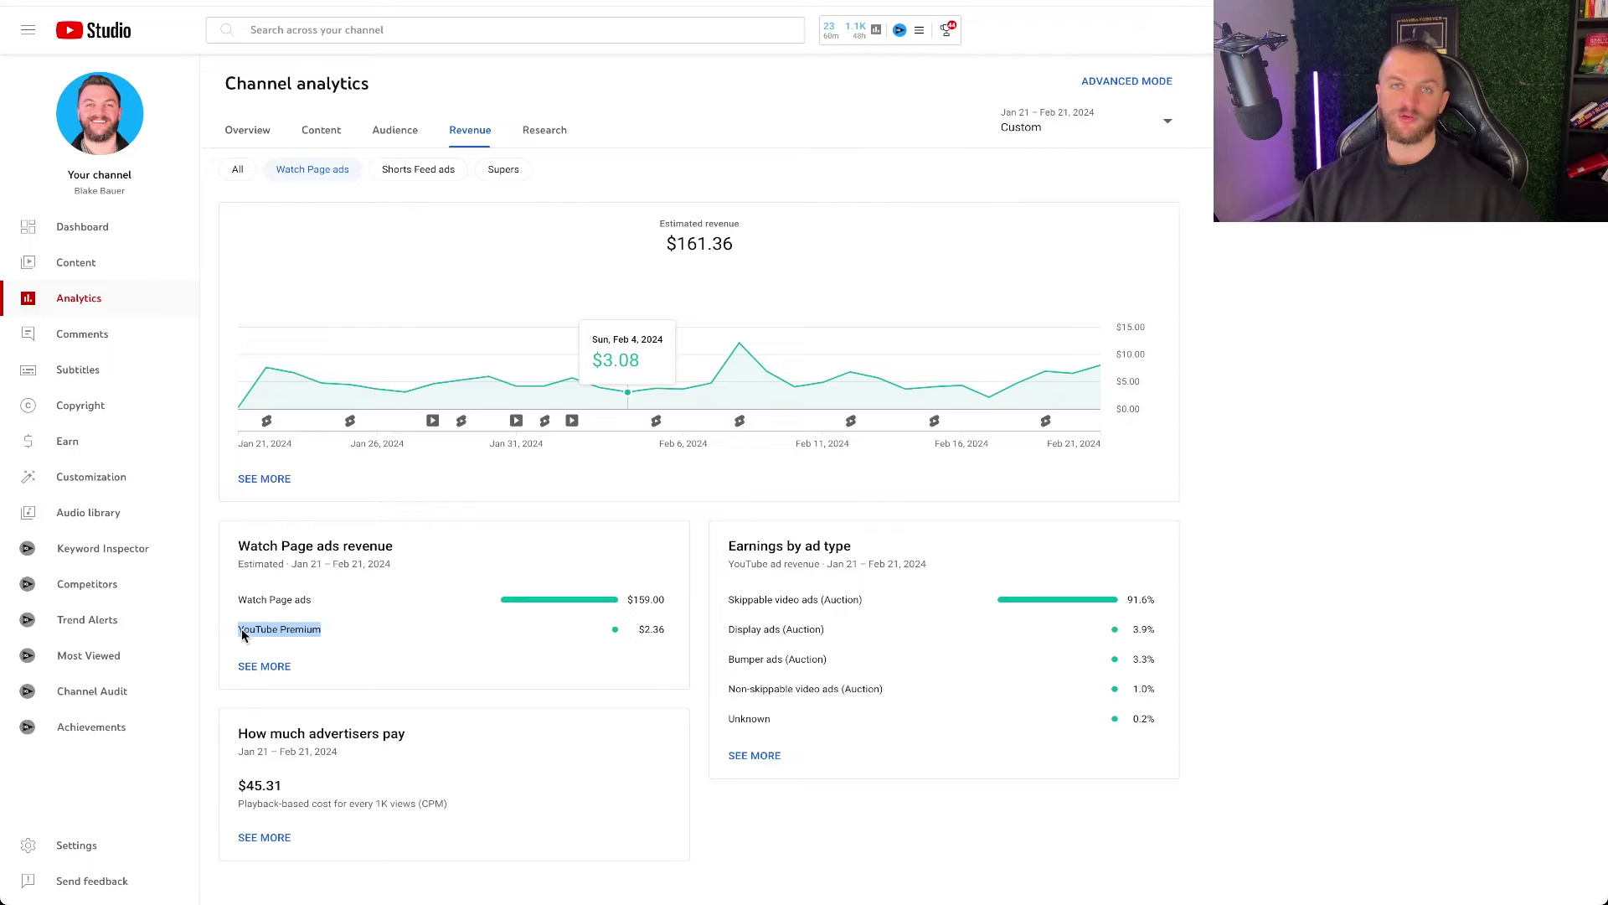
pyautogui.moveTo(667, 633); pyautogui.dragTo(650, 635)
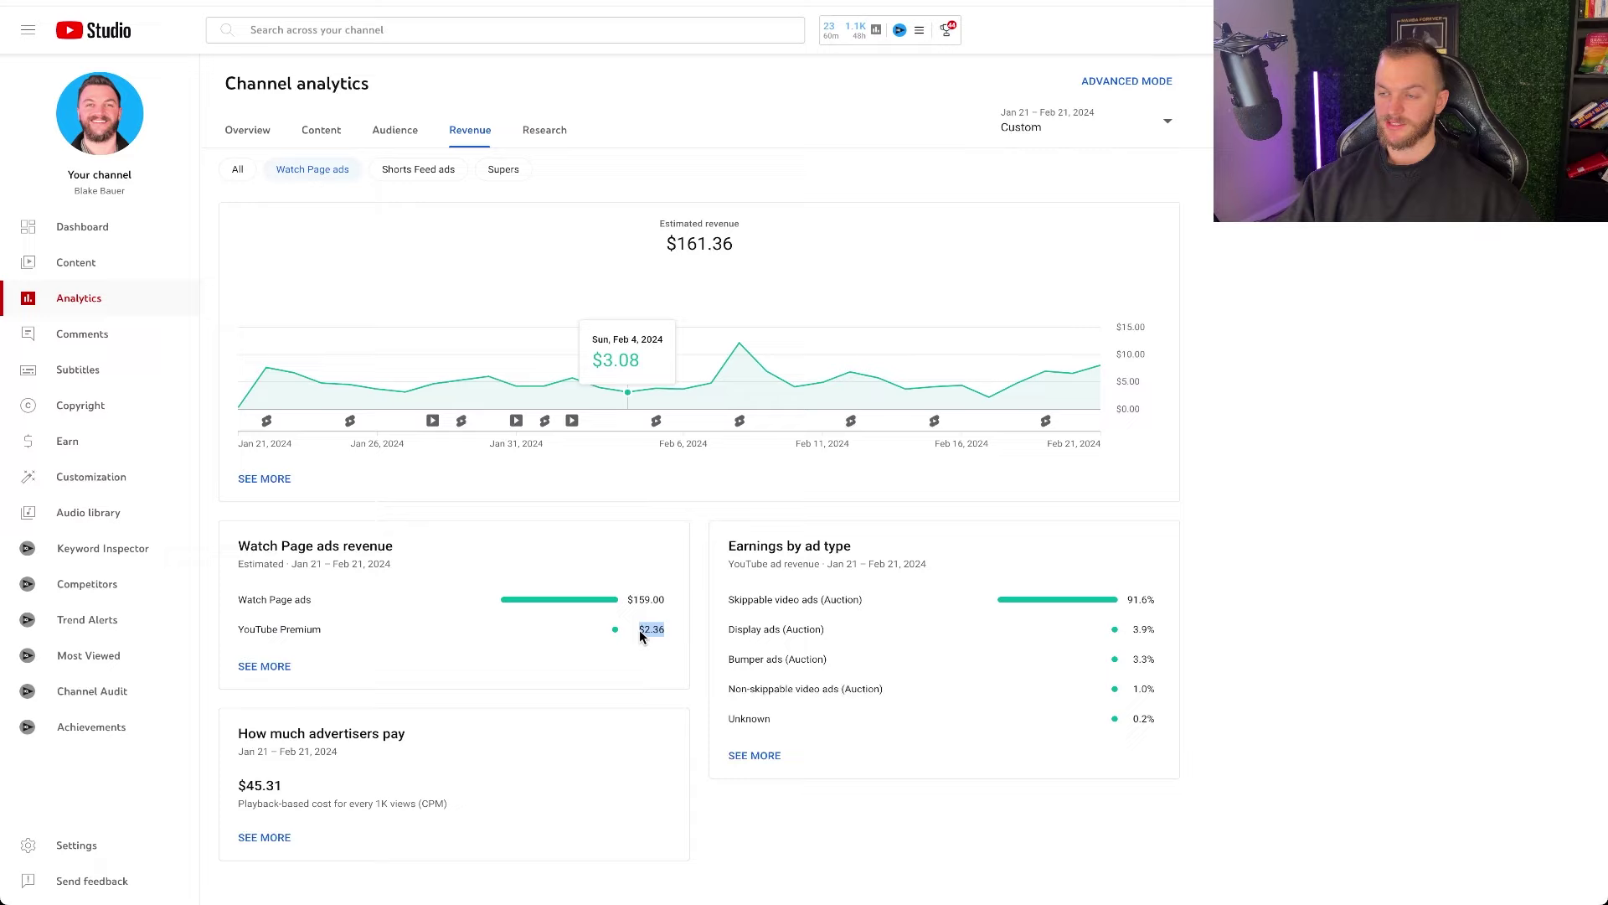
pyautogui.click(640, 630)
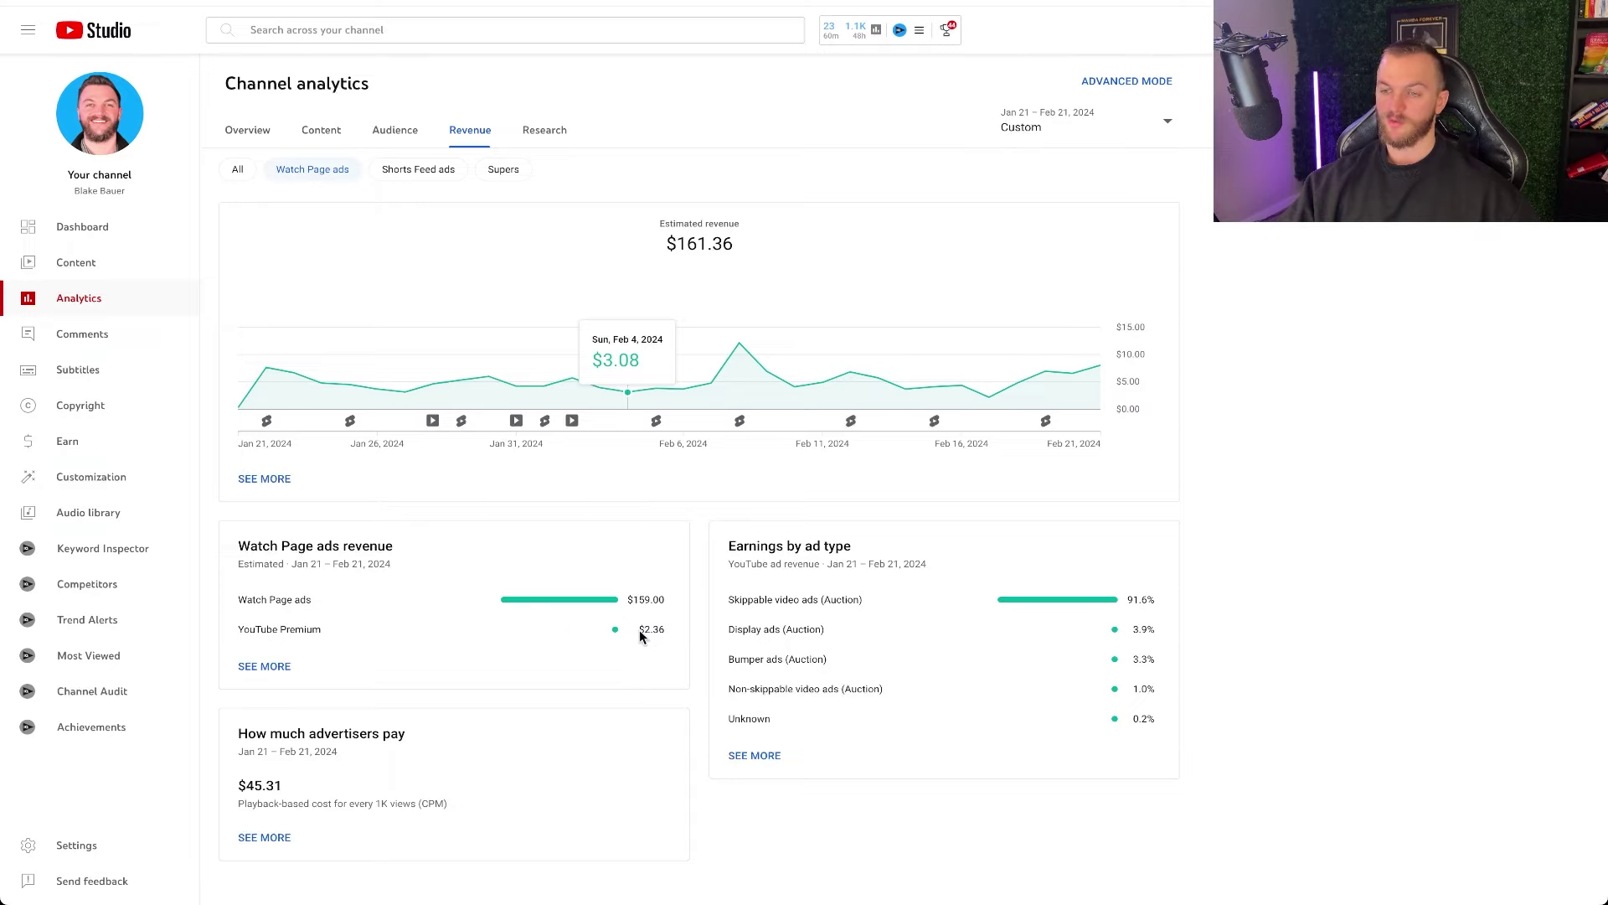
# Step: Highlight the ad-type percentage shares and the $45.31 CPM advertisers pay
pyautogui.click(288, 665)
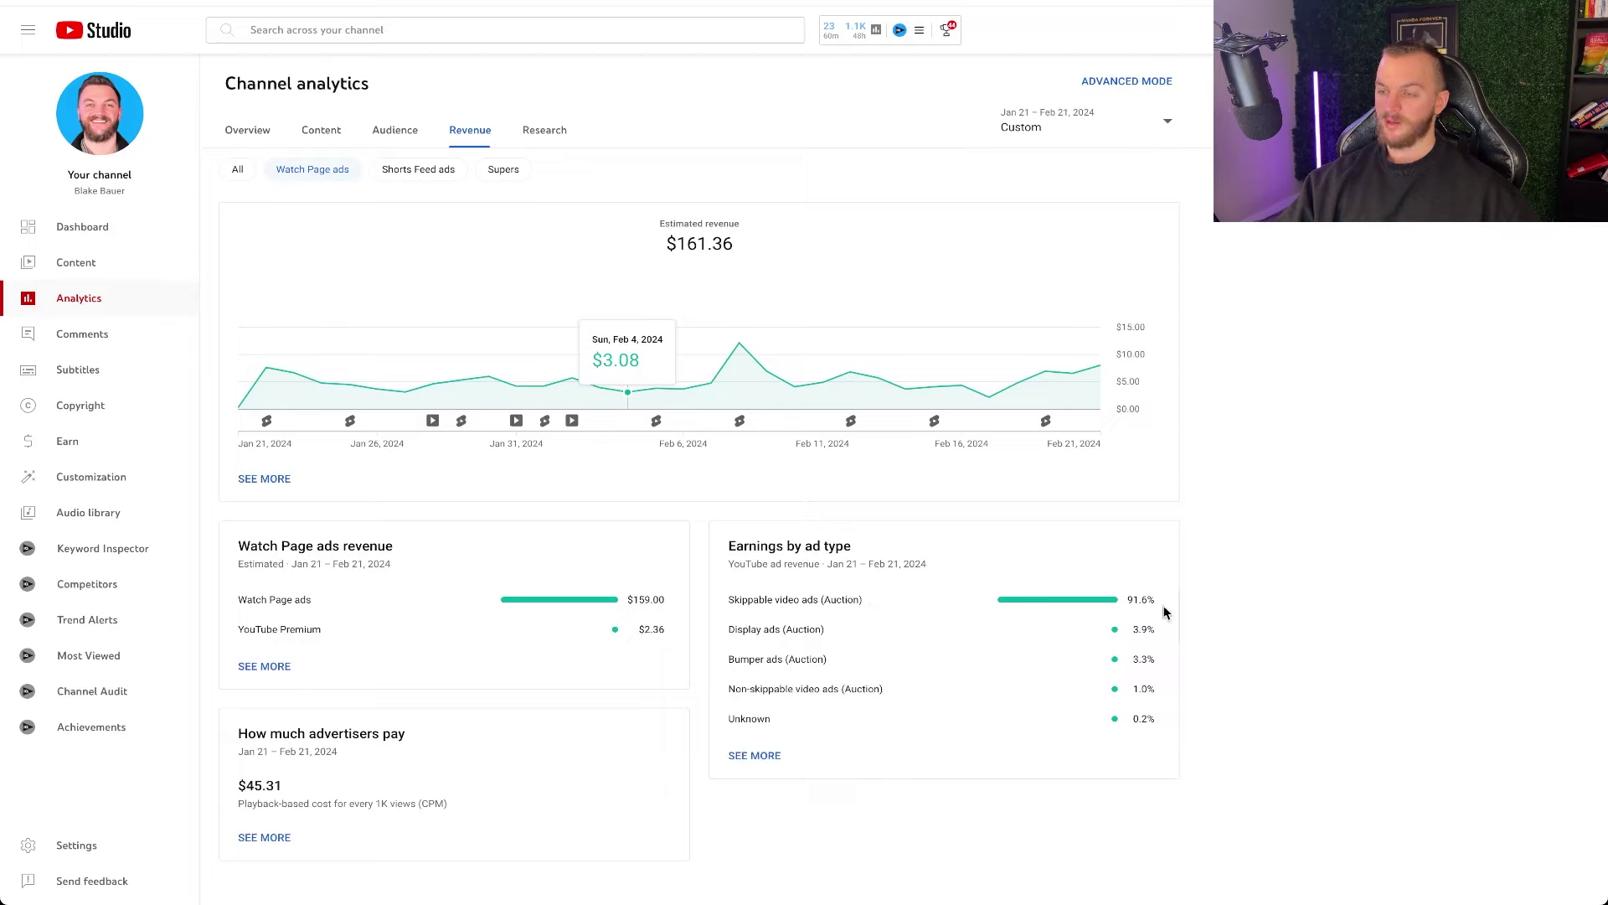
pyautogui.moveTo(1168, 607); pyautogui.dragTo(1134, 601)
pyautogui.click(1129, 605)
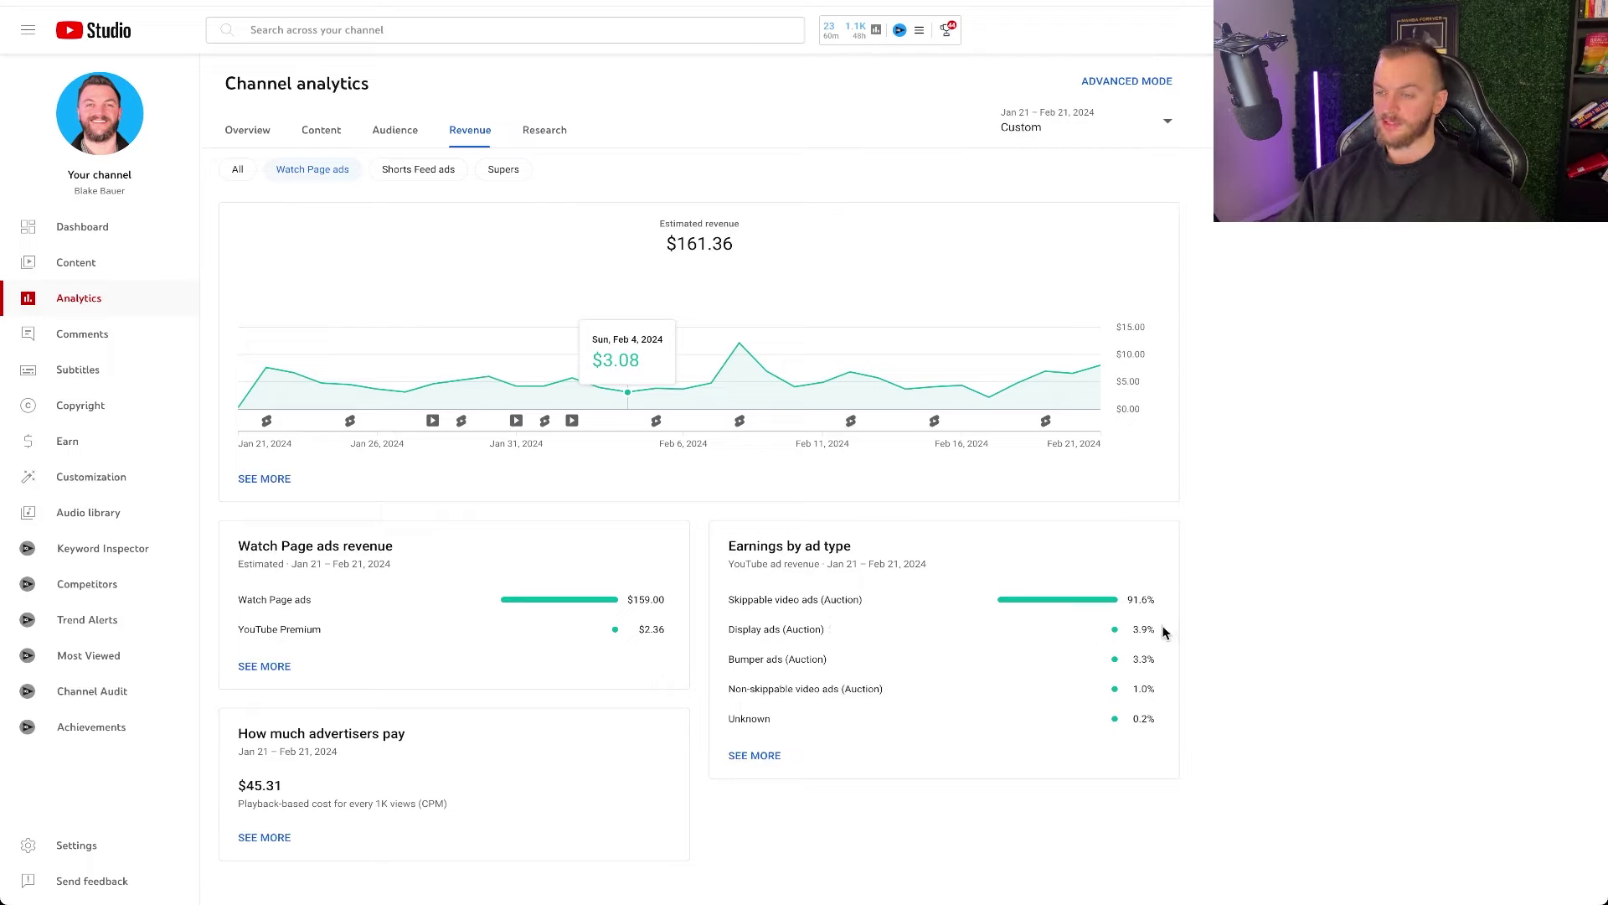
pyautogui.moveTo(1158, 662); pyautogui.dragTo(1061, 685)
pyautogui.click(1063, 686)
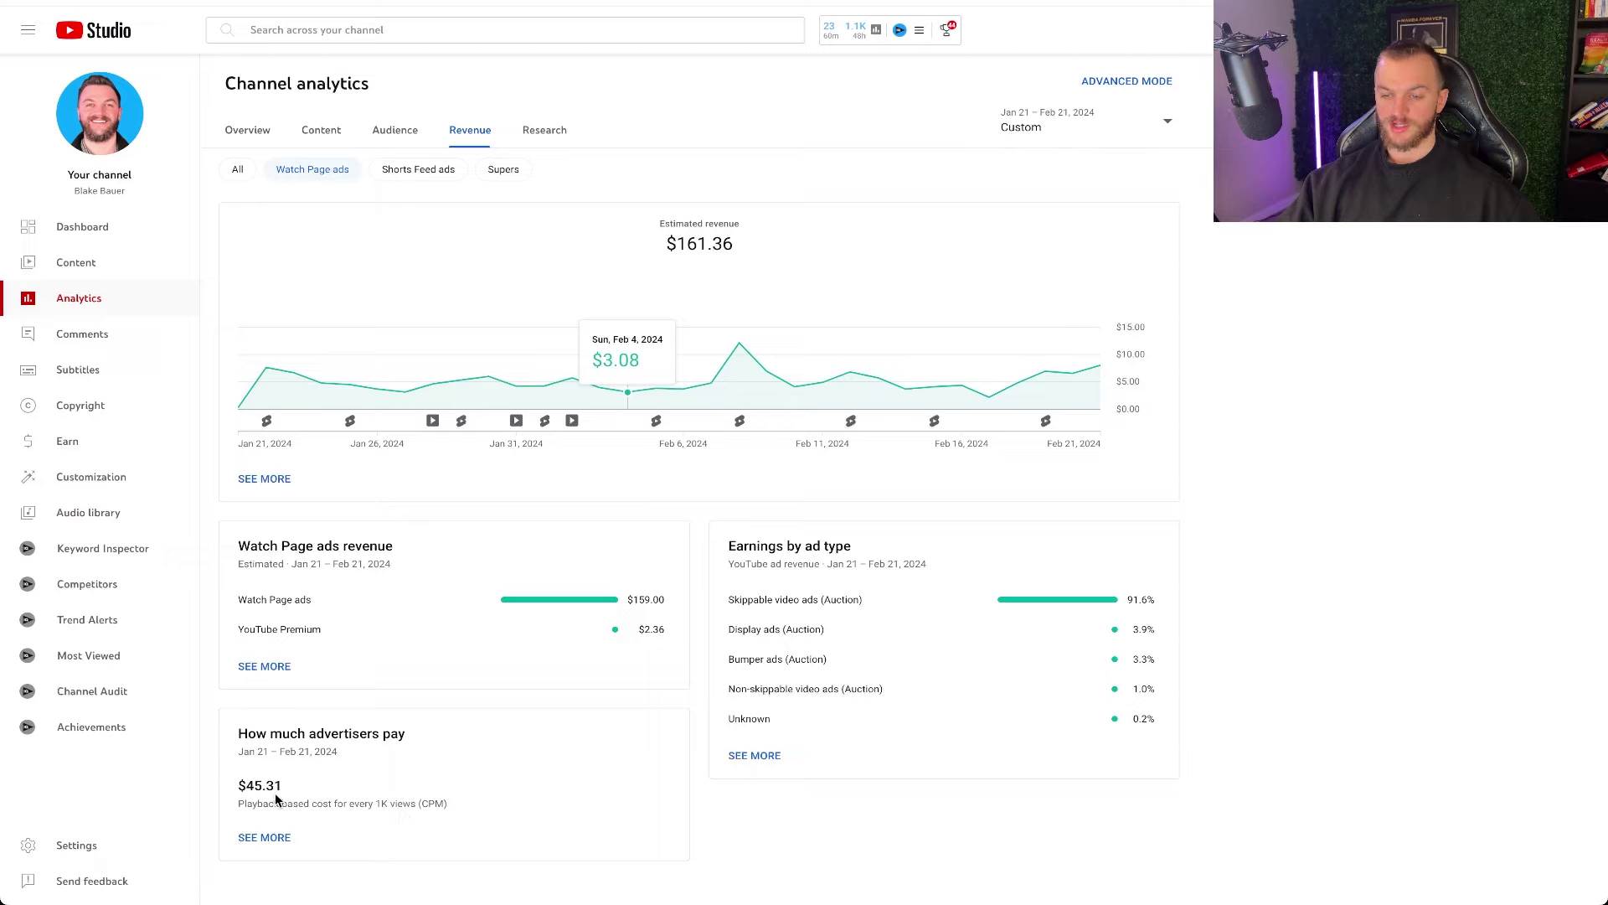
pyautogui.moveTo(301, 790); pyautogui.dragTo(241, 789)
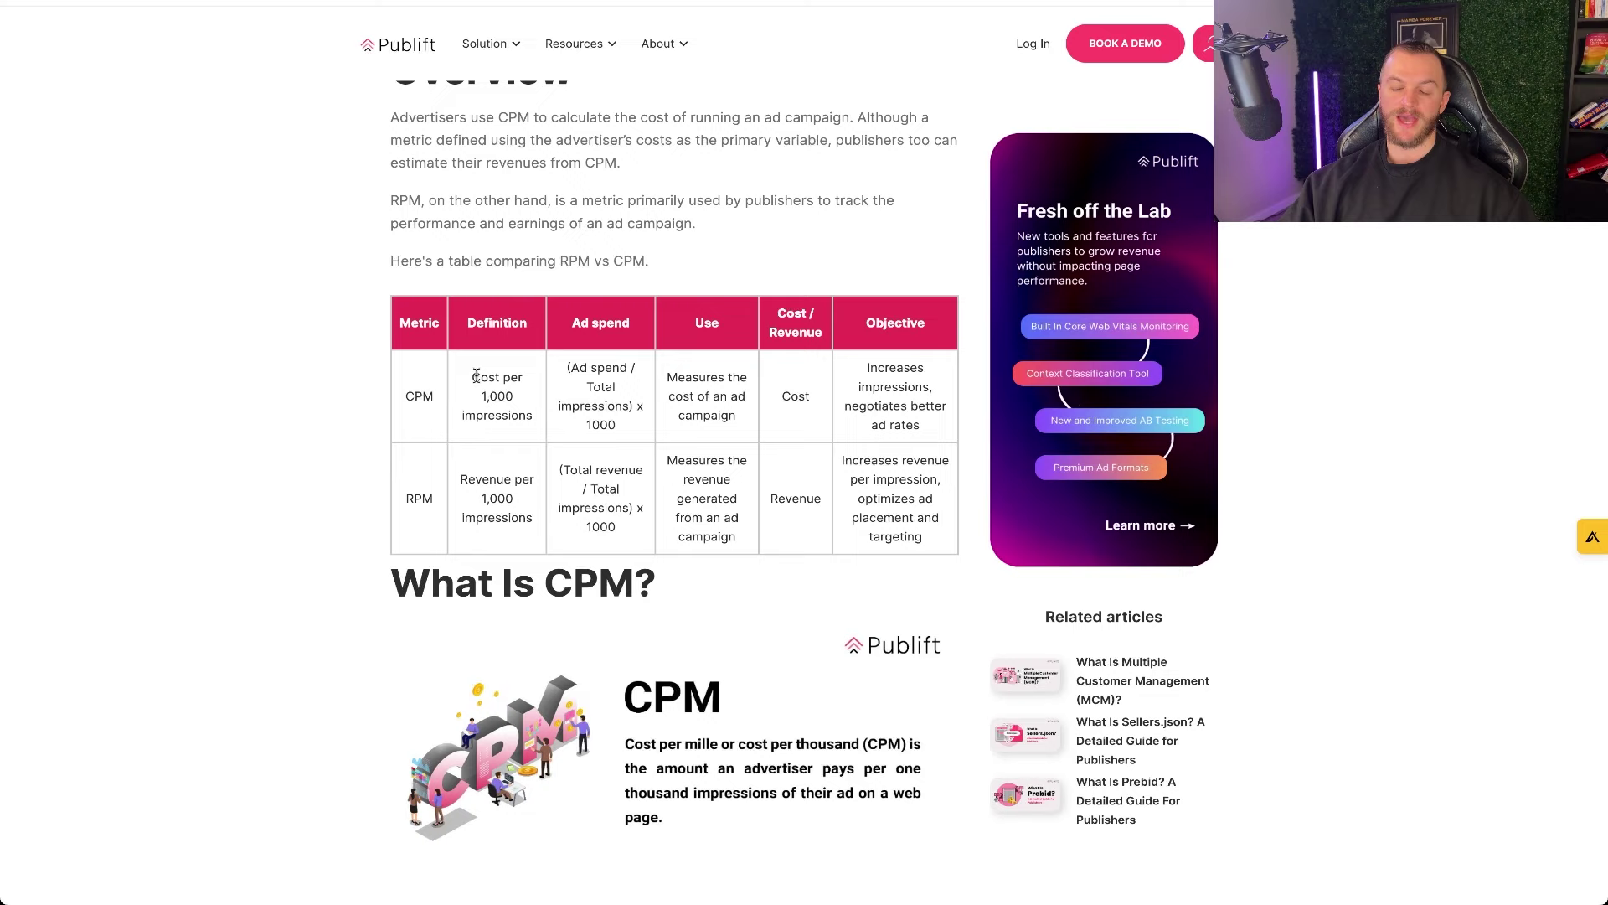
# Step: Highlight the article's CPM and RPM definitions and the $20.00 RPM / $36.36 CPM upper bound
pyautogui.moveTo(471, 376); pyautogui.dragTo(528, 419)
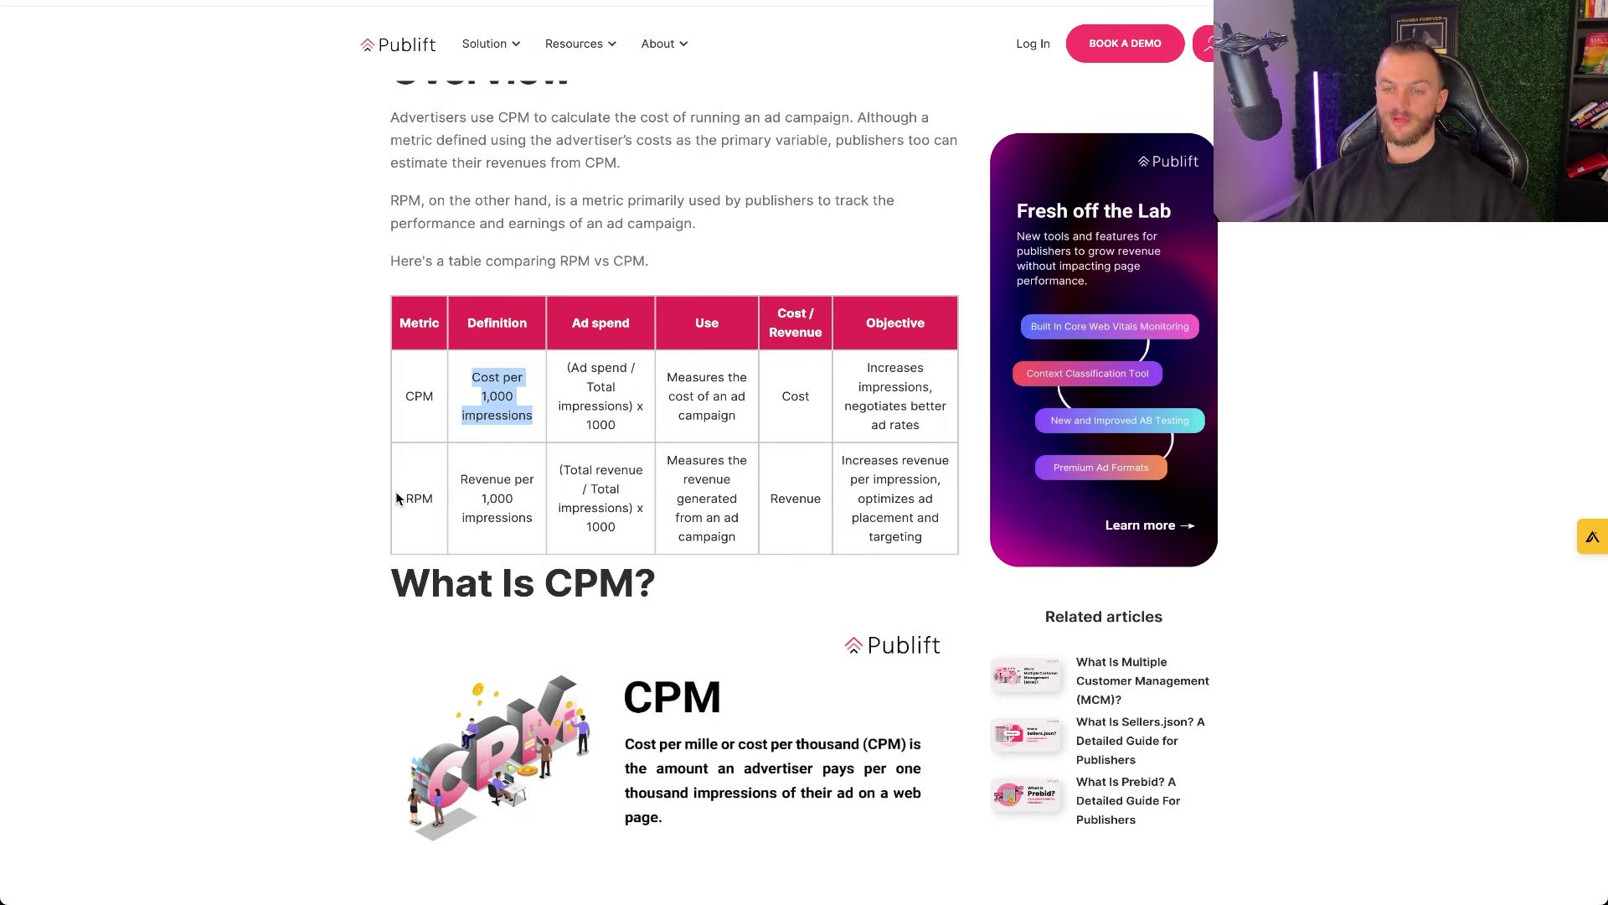
pyautogui.moveTo(467, 477); pyautogui.dragTo(525, 515)
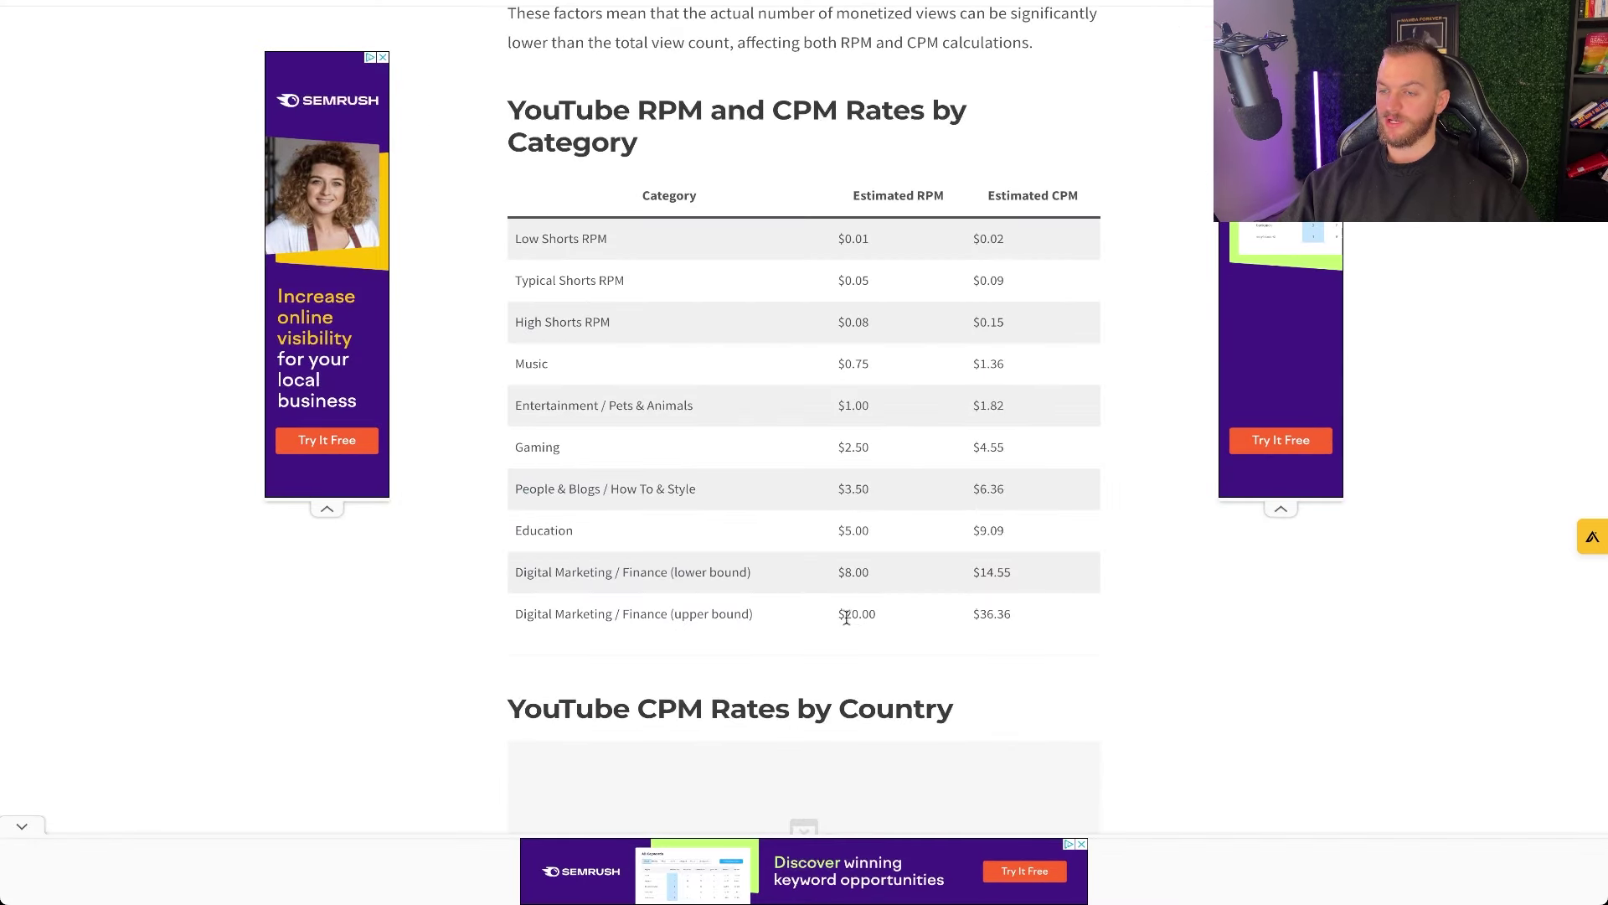
pyautogui.moveTo(837, 615); pyautogui.dragTo(1014, 615)
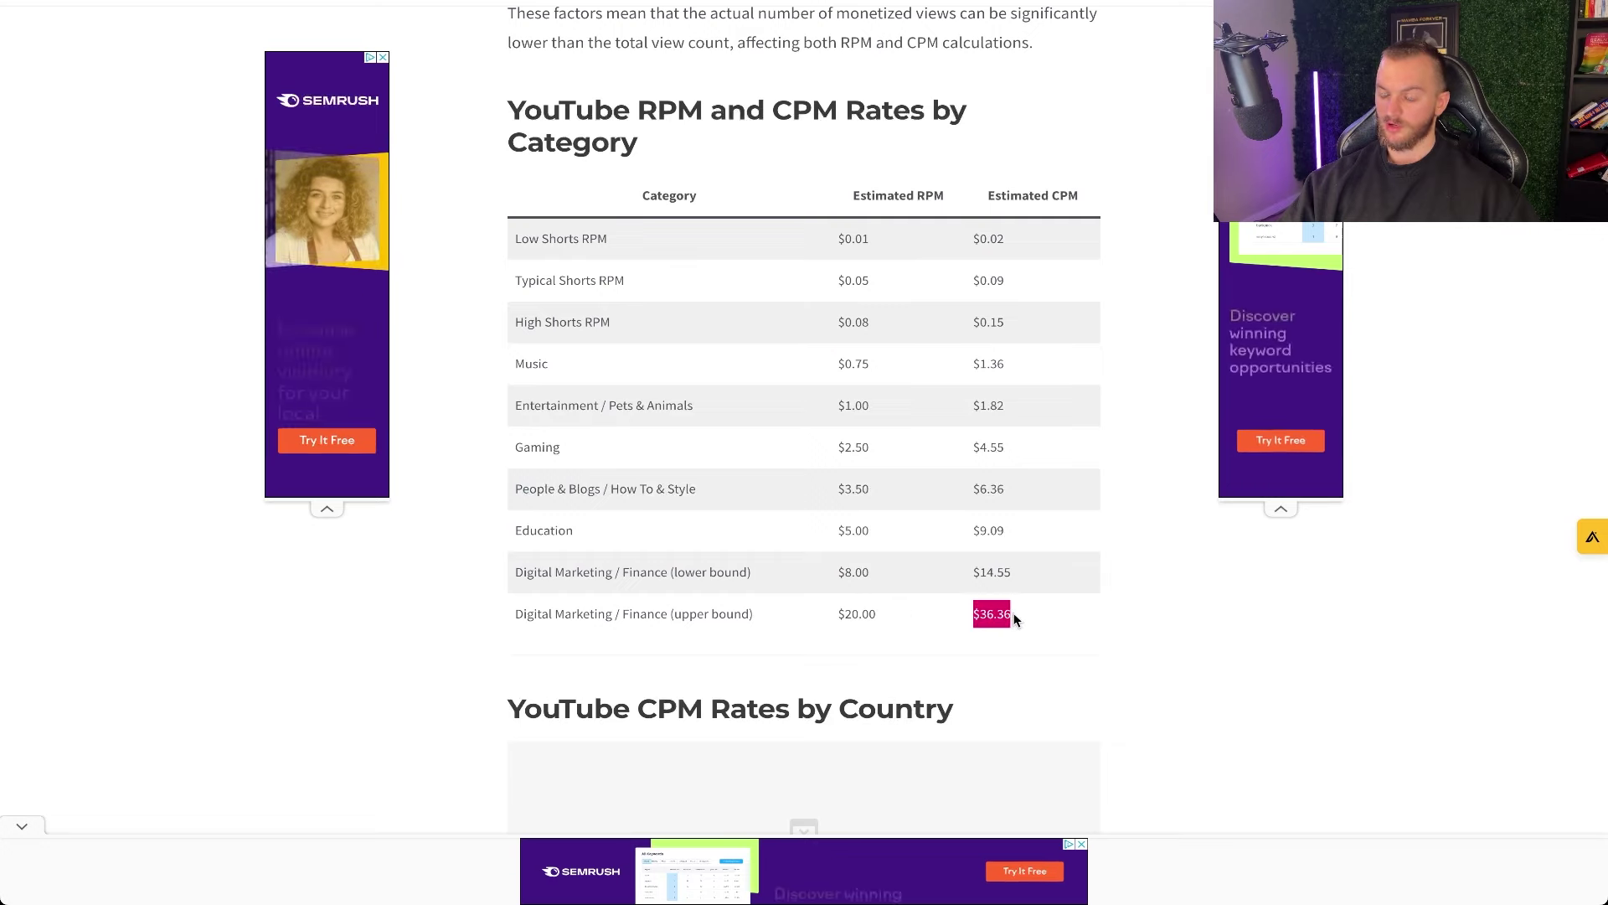
pyautogui.click(989, 614)
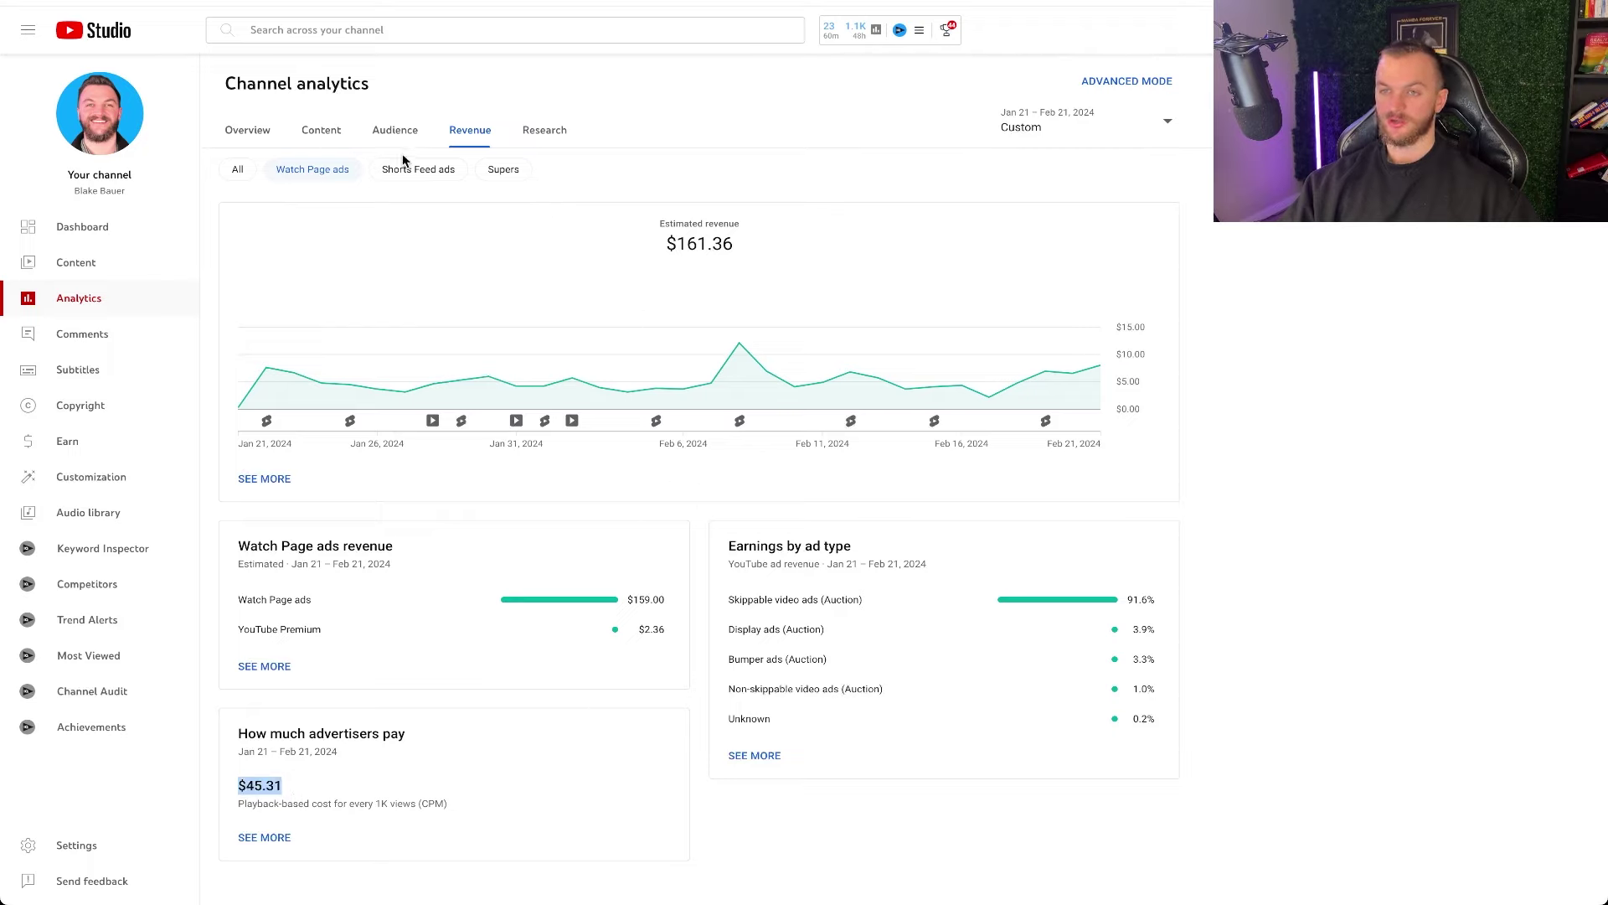
# Step: Compare revenue for All sources, Shorts Feed ads and Supers, then go to the Earn page
pyautogui.click(237, 168)
pyautogui.scroll(-2, 632, 481)
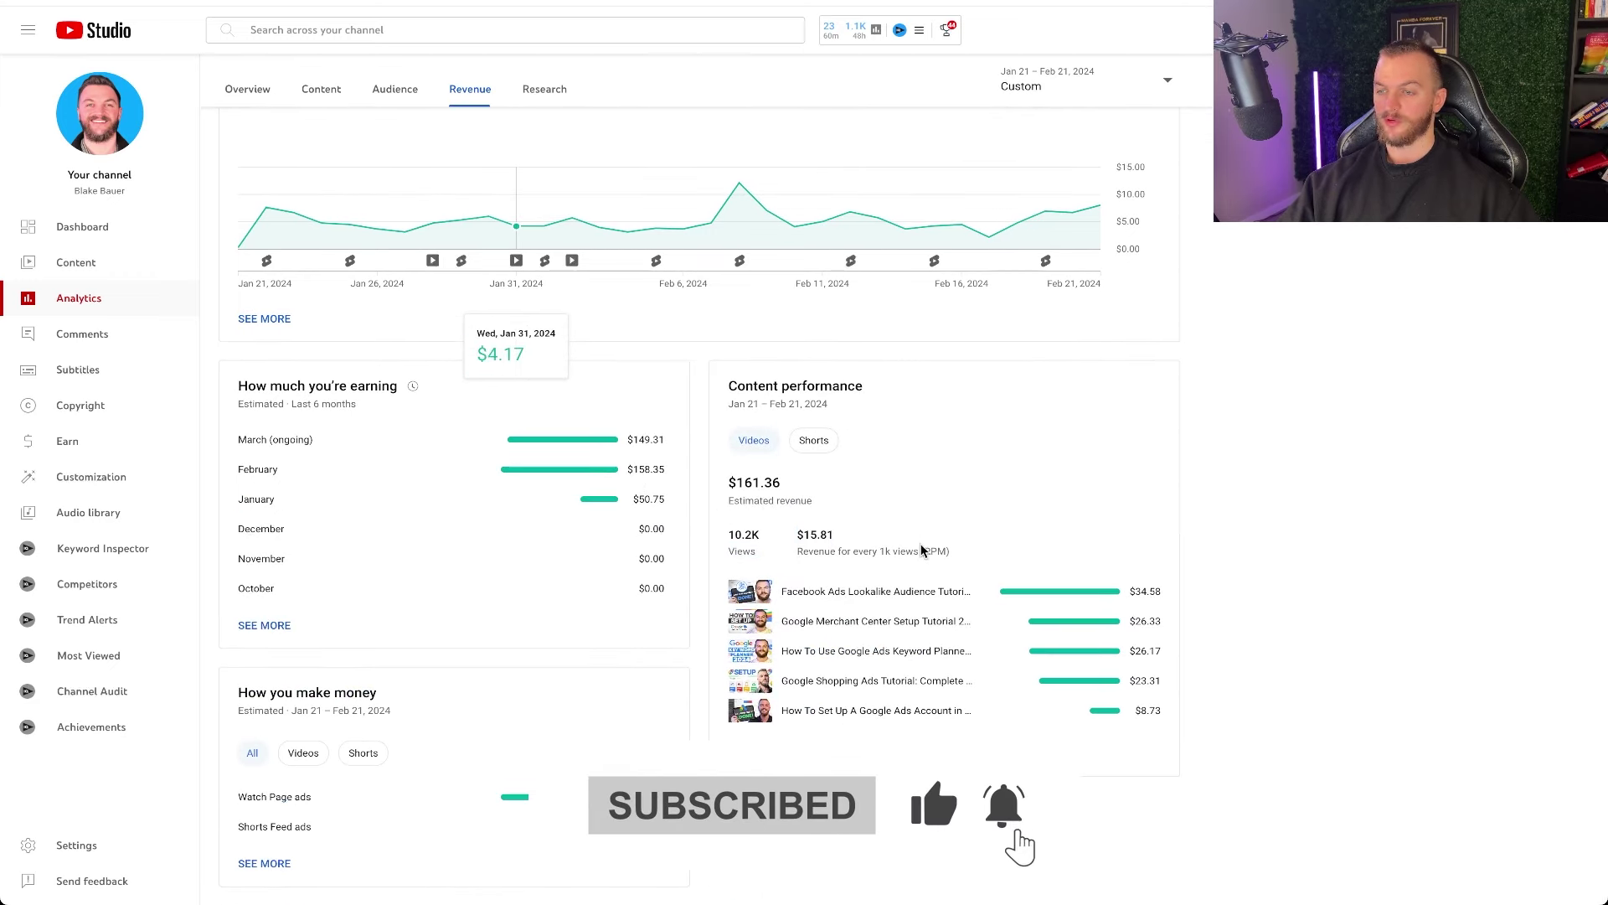
pyautogui.scroll(2, 775, 557)
pyautogui.click(418, 169)
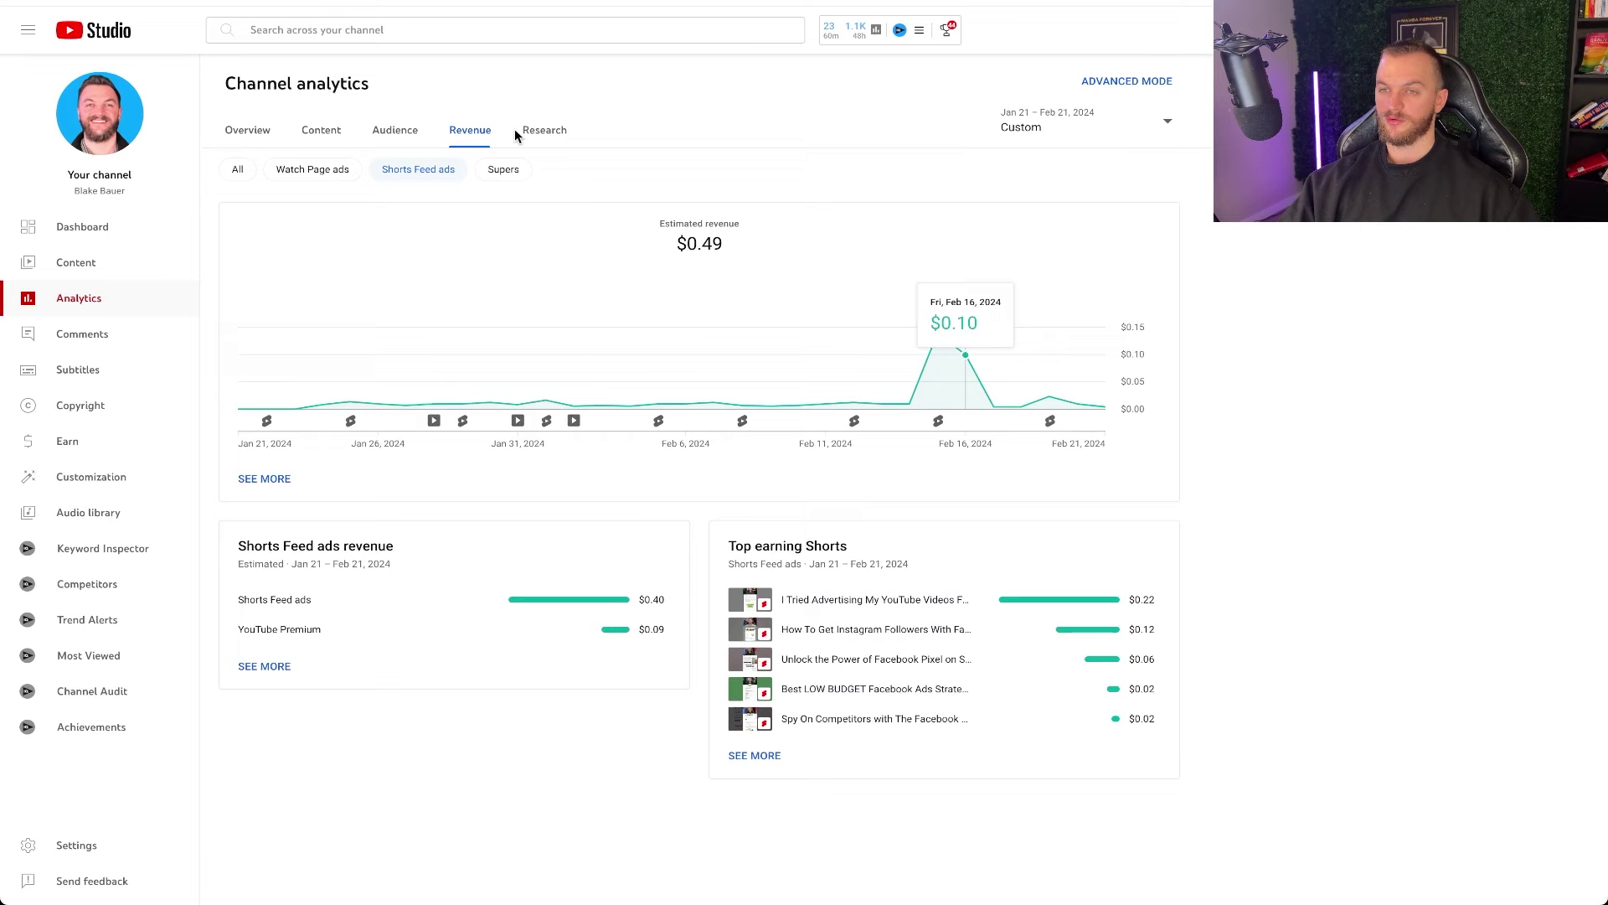
pyautogui.click(504, 172)
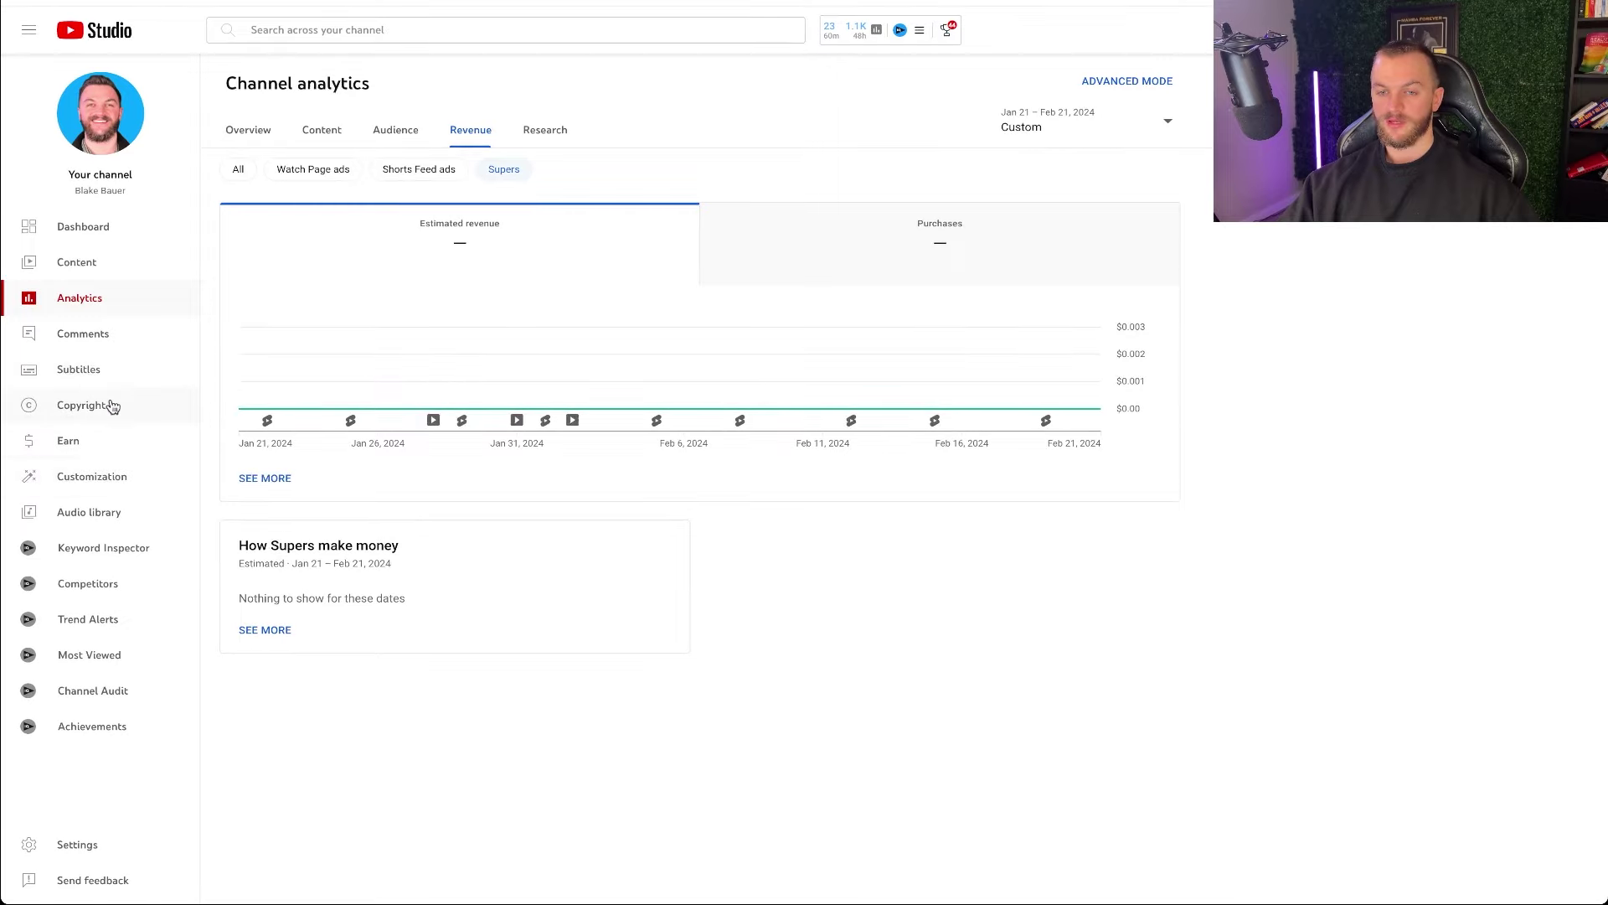
pyautogui.click(97, 451)
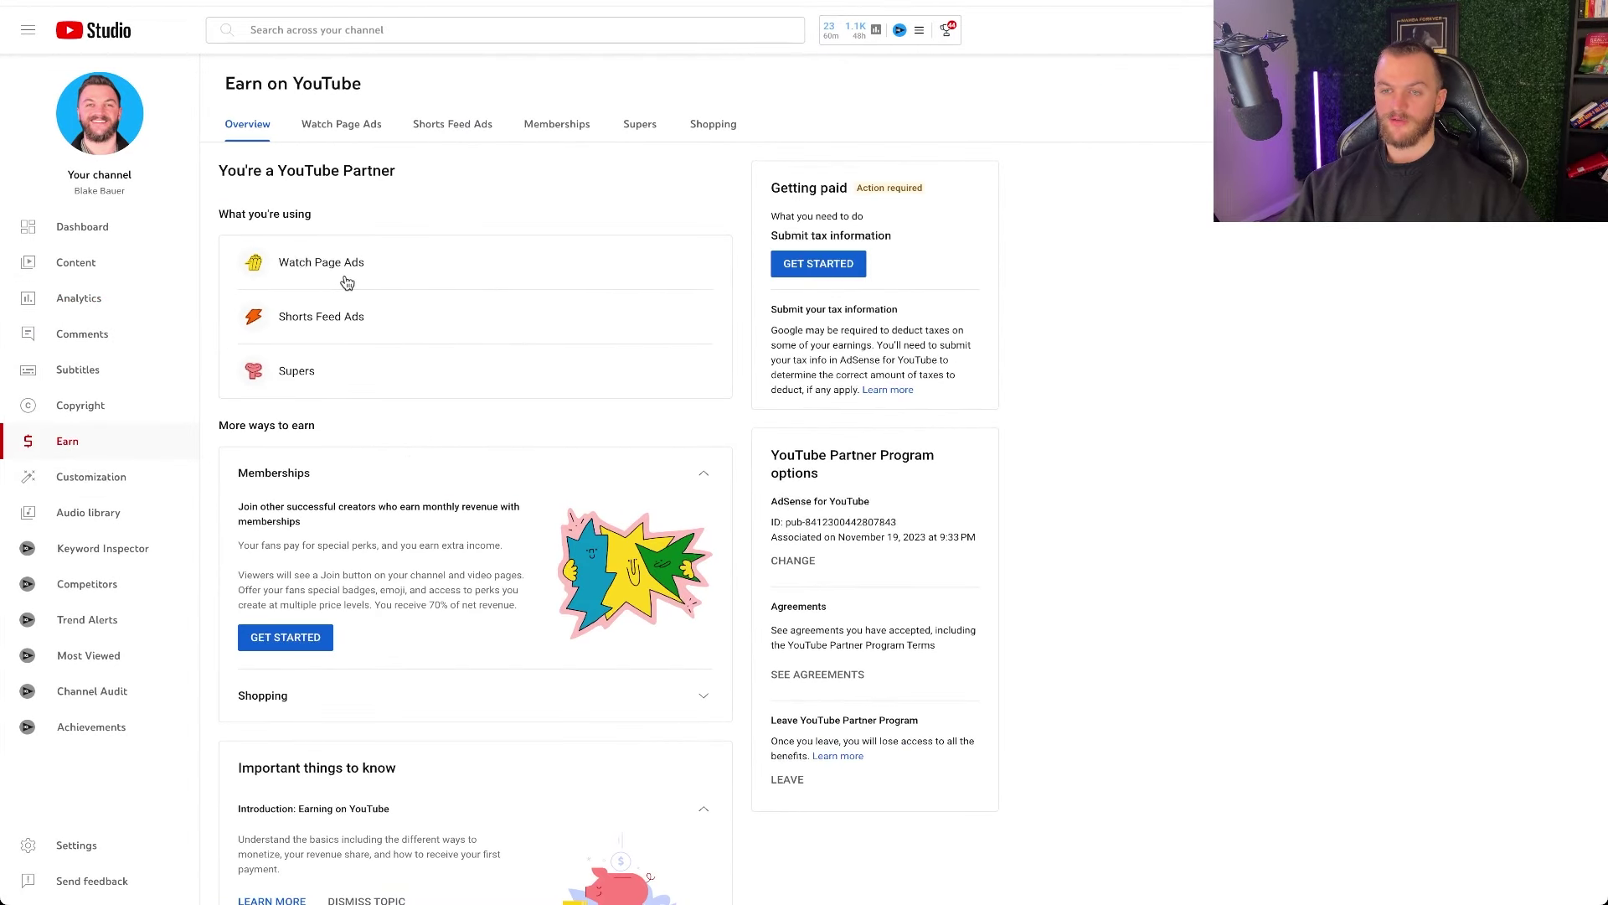
# Step: Browse the Watch Page Ads, Shorts Feed Ads, Memberships, Supers and Shopping earning options
pyautogui.click(411, 277)
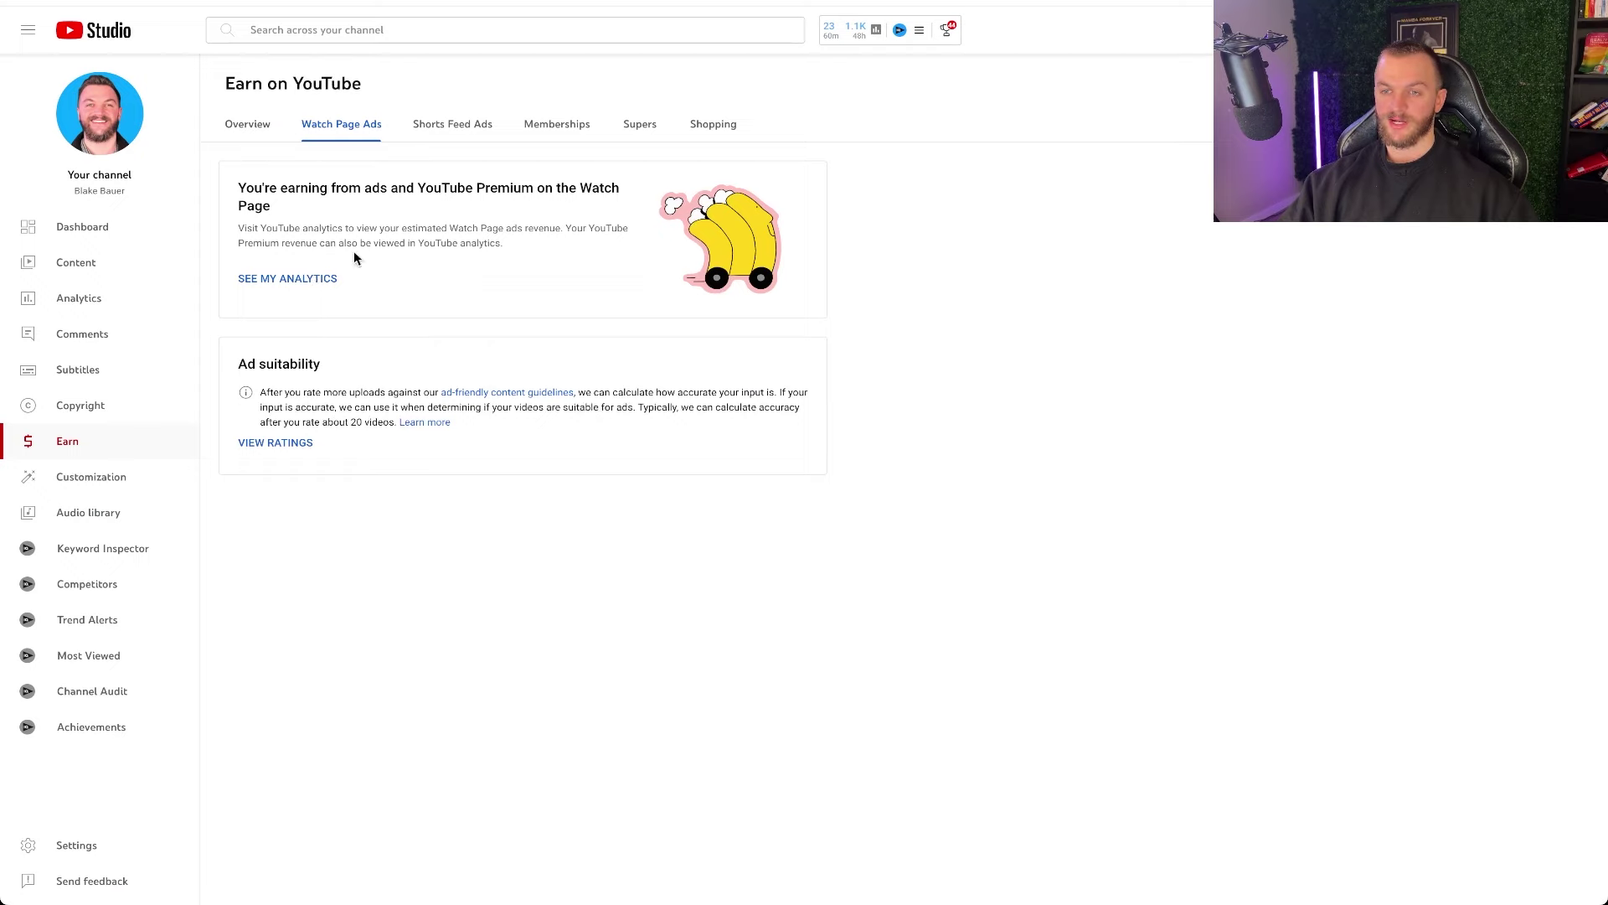
pyautogui.click(460, 136)
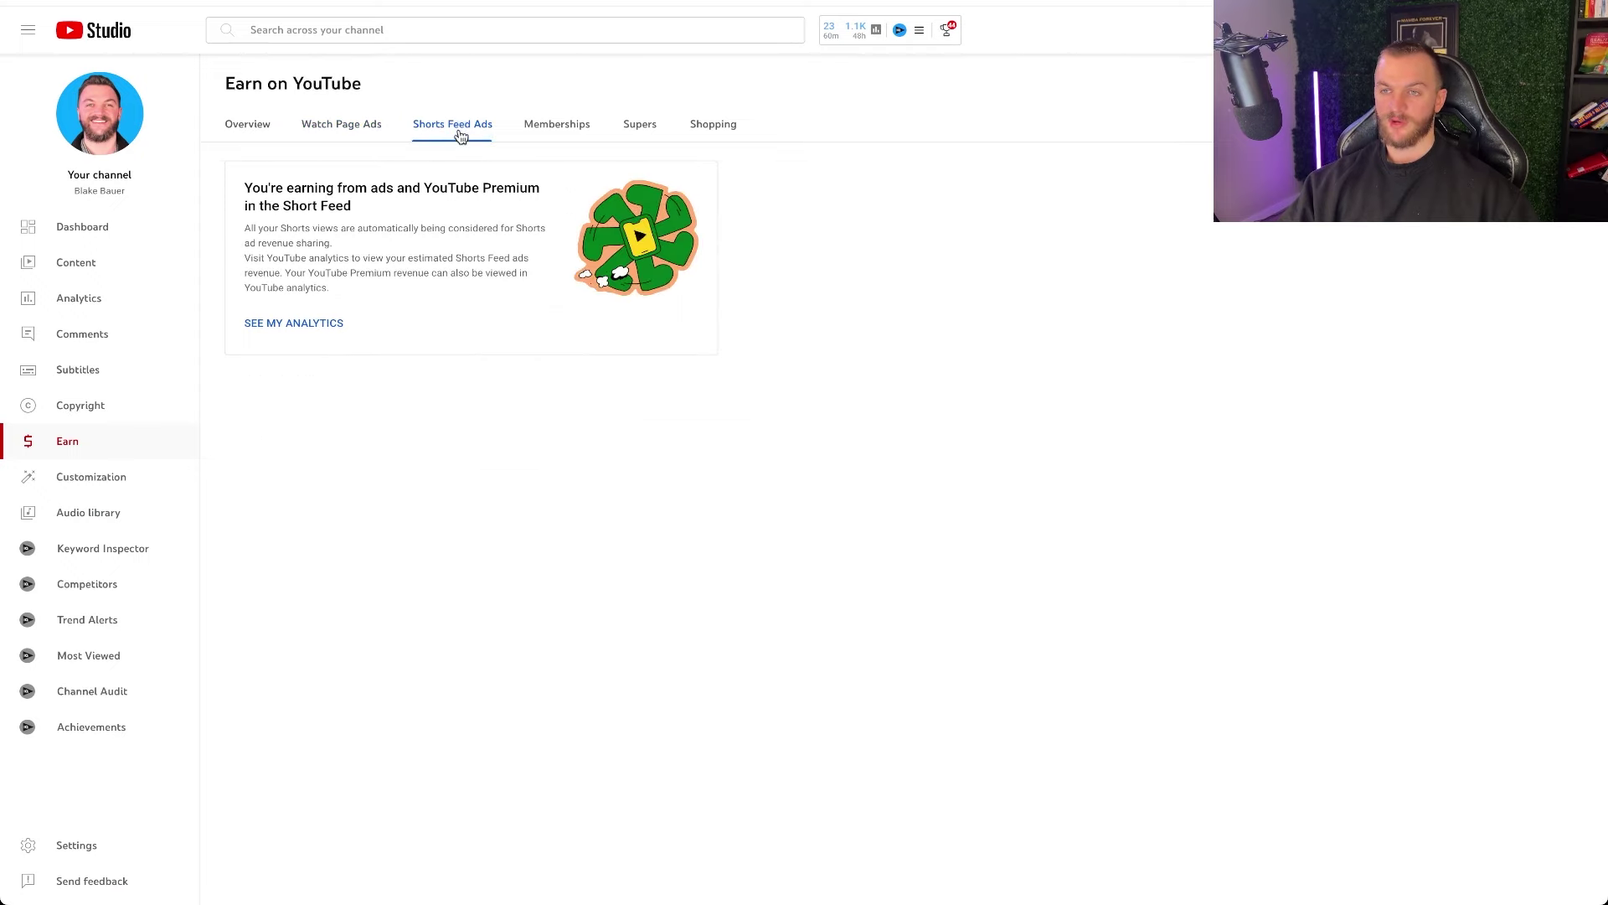
pyautogui.click(556, 128)
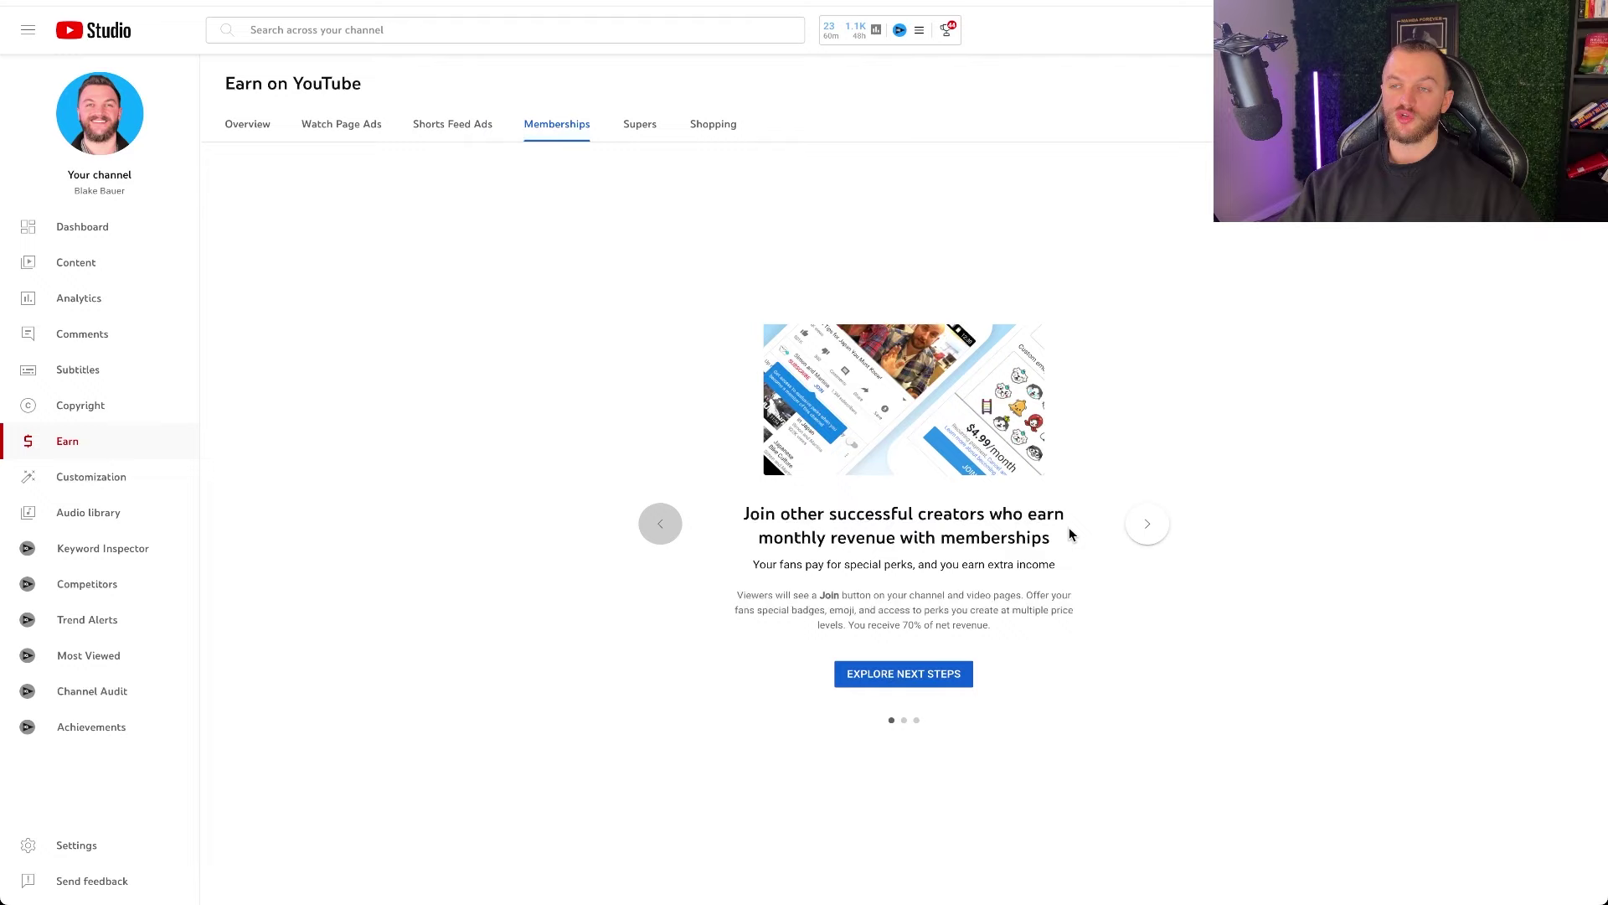
pyautogui.click(646, 135)
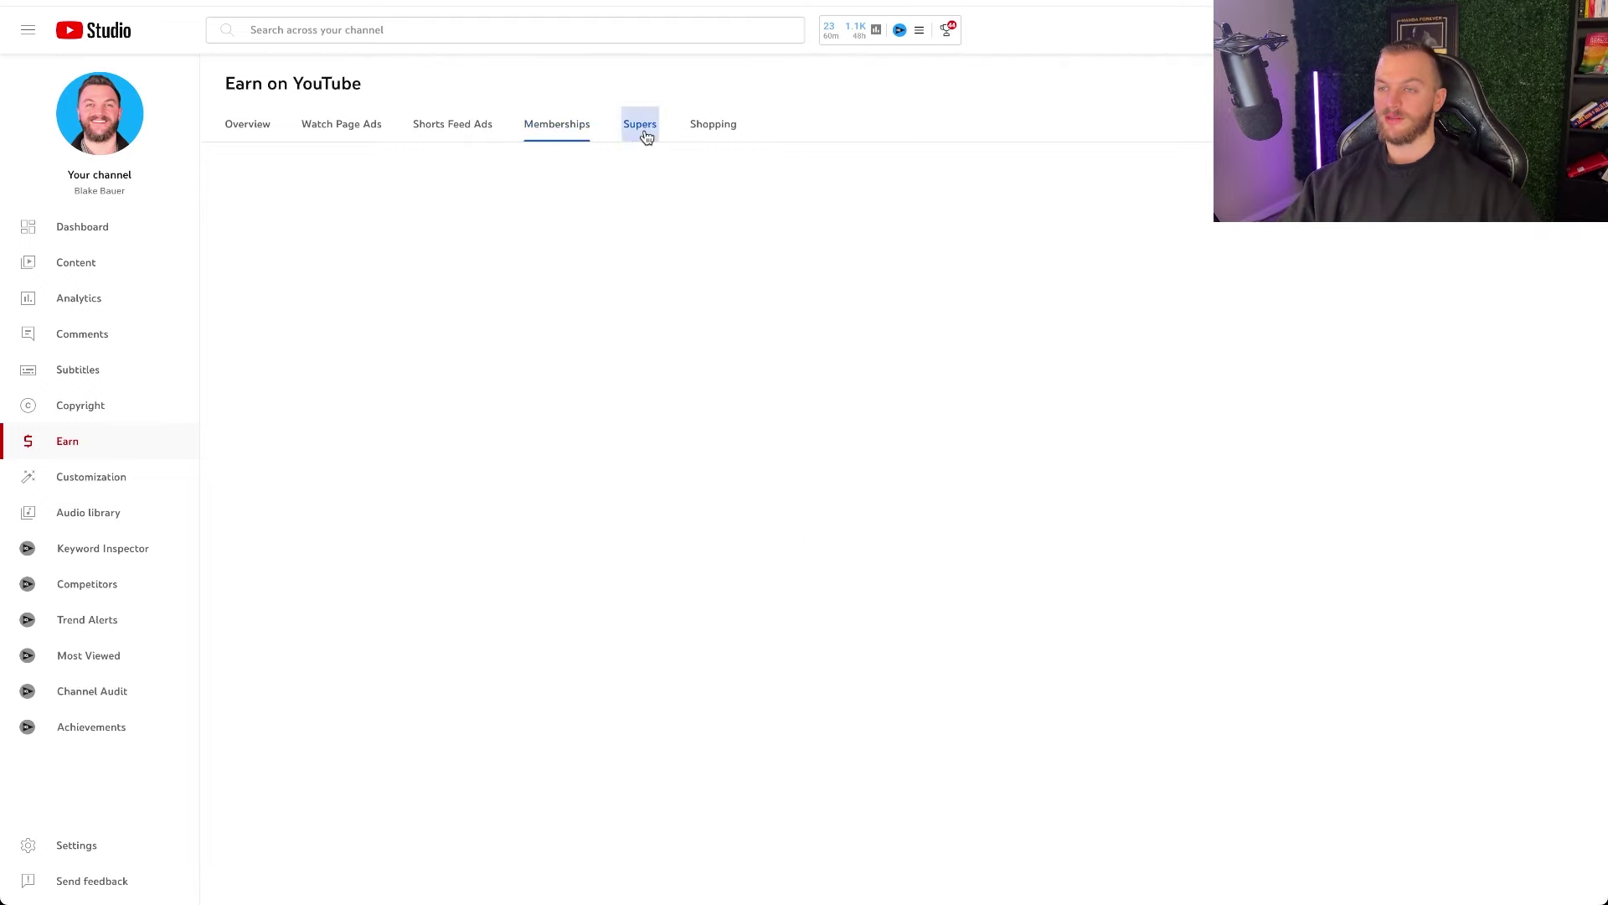
pyautogui.click(717, 136)
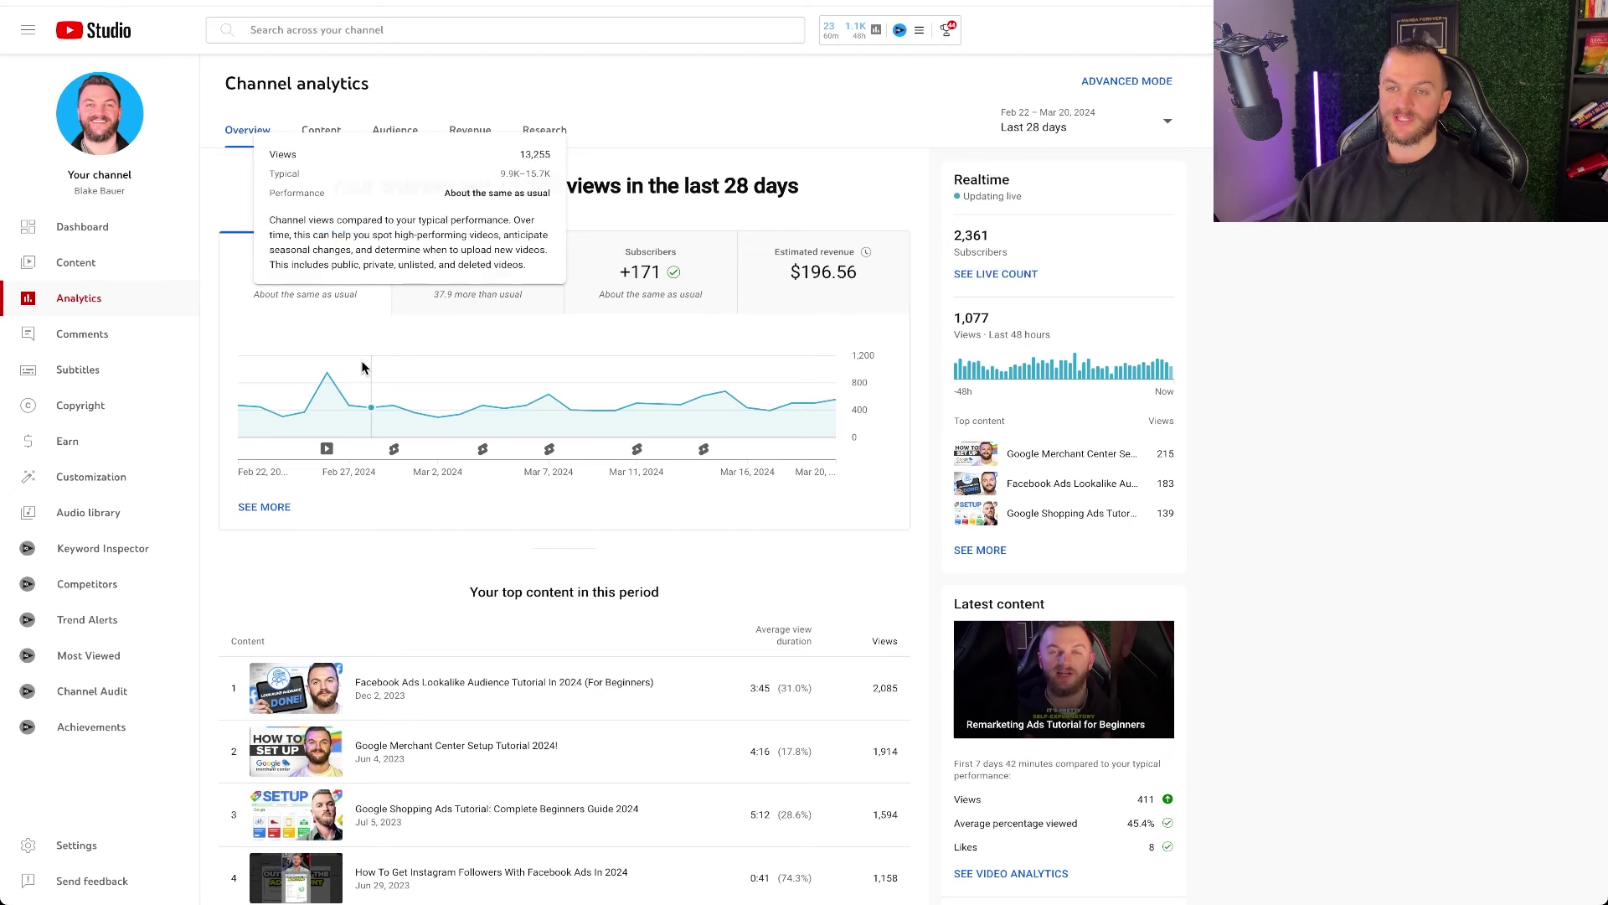
# Step: Chart watch time, subscribers and $196.56 estimated revenue for Feb 22 – Mar 20, 2024
pyautogui.click(449, 307)
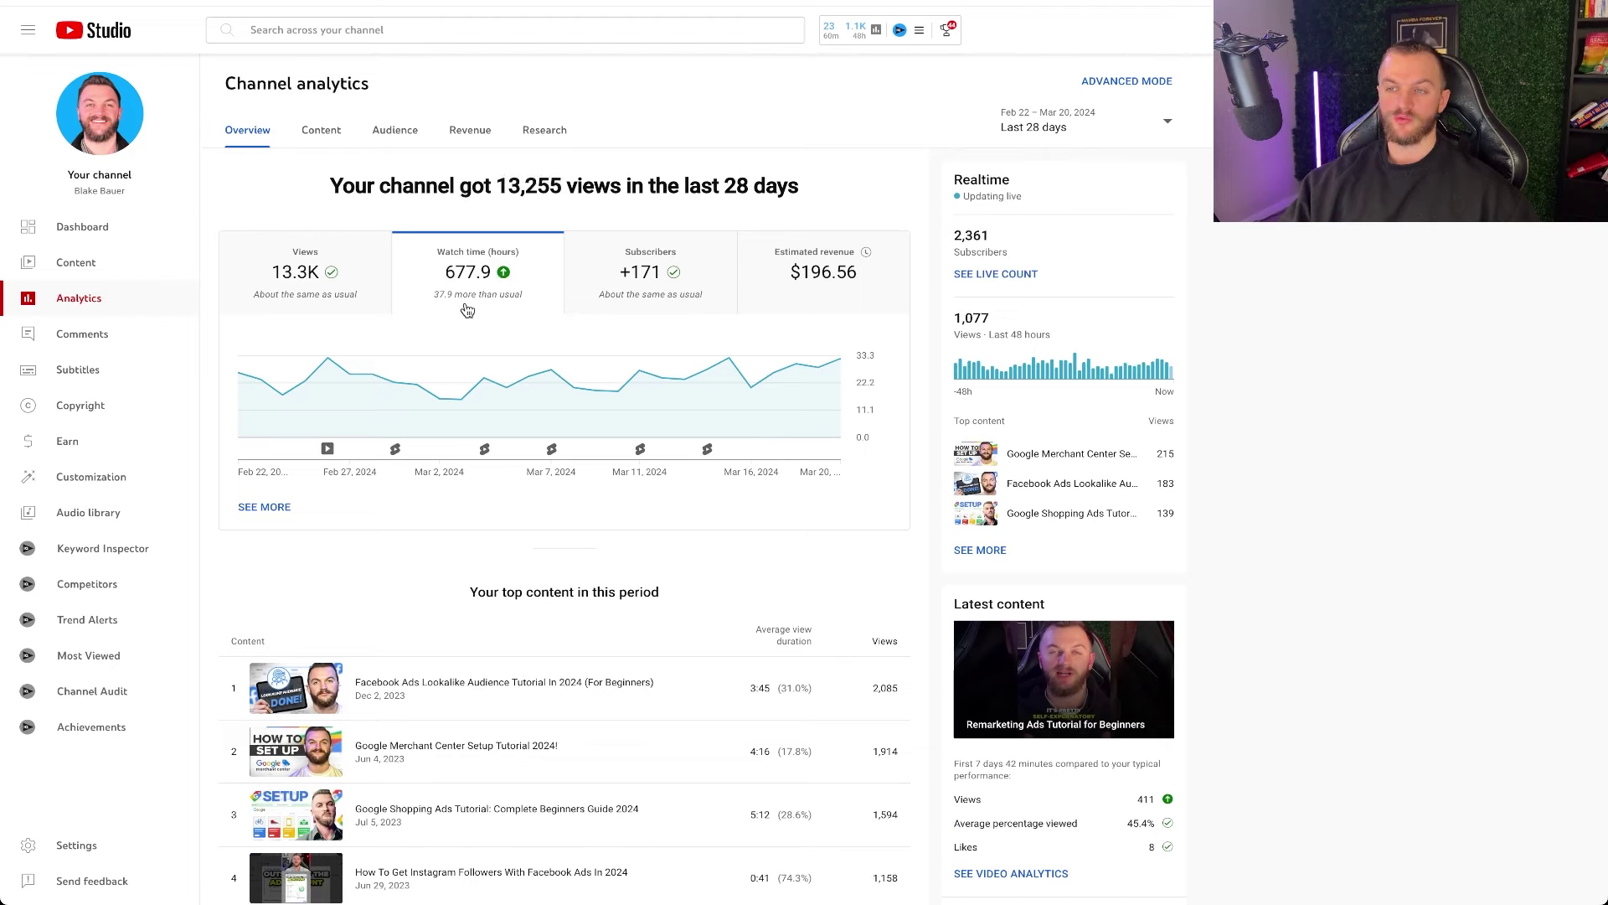
pyautogui.click(600, 310)
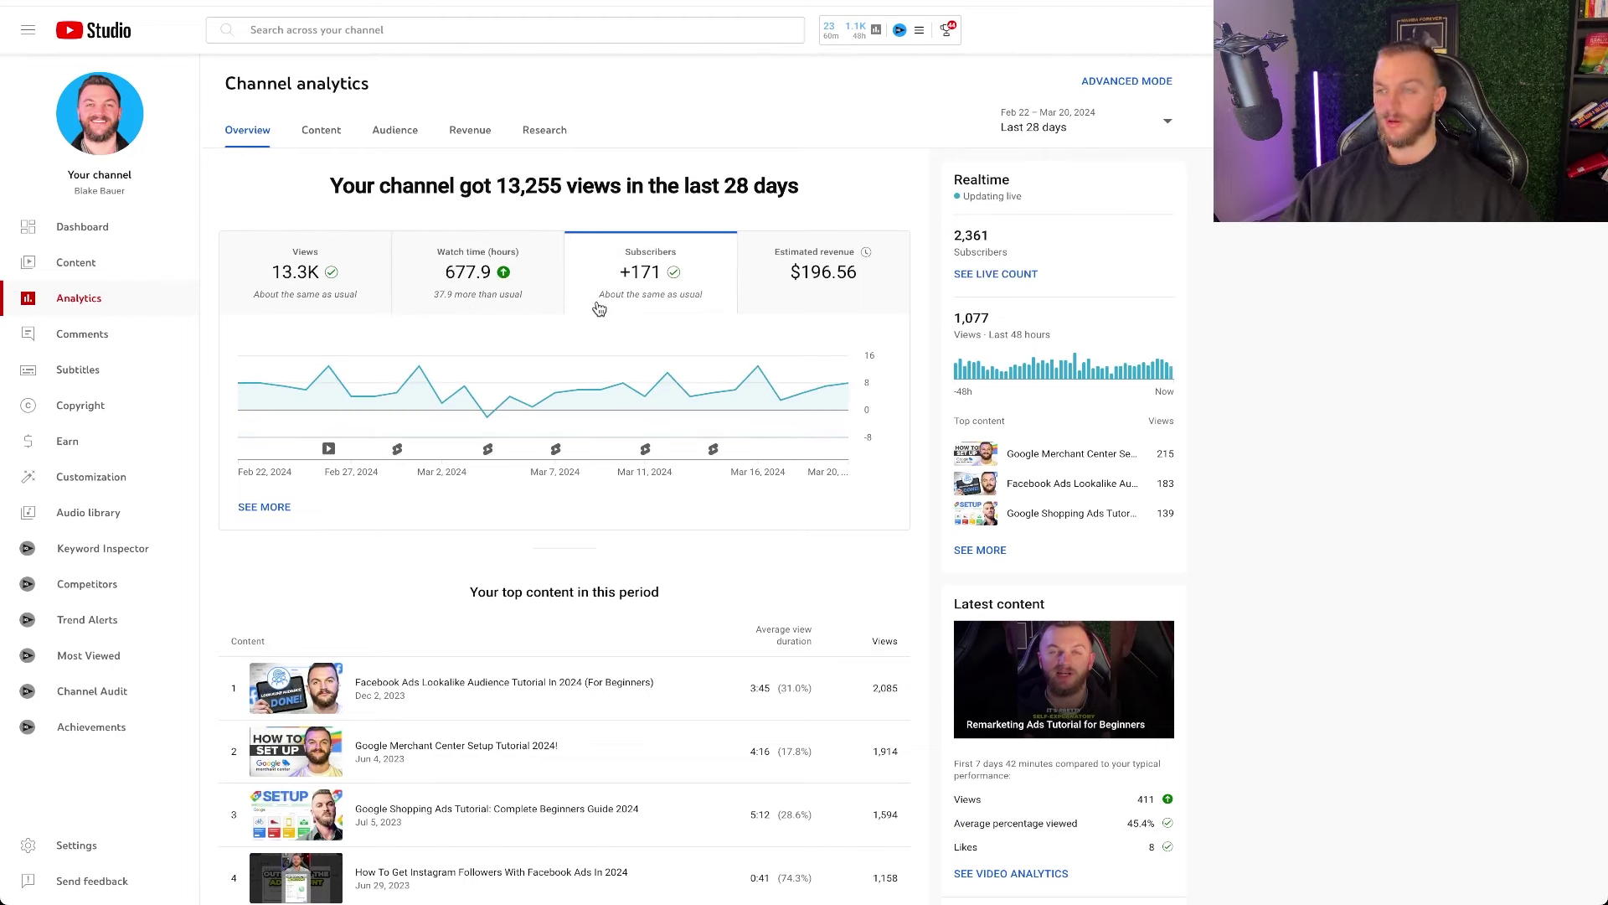
pyautogui.click(817, 310)
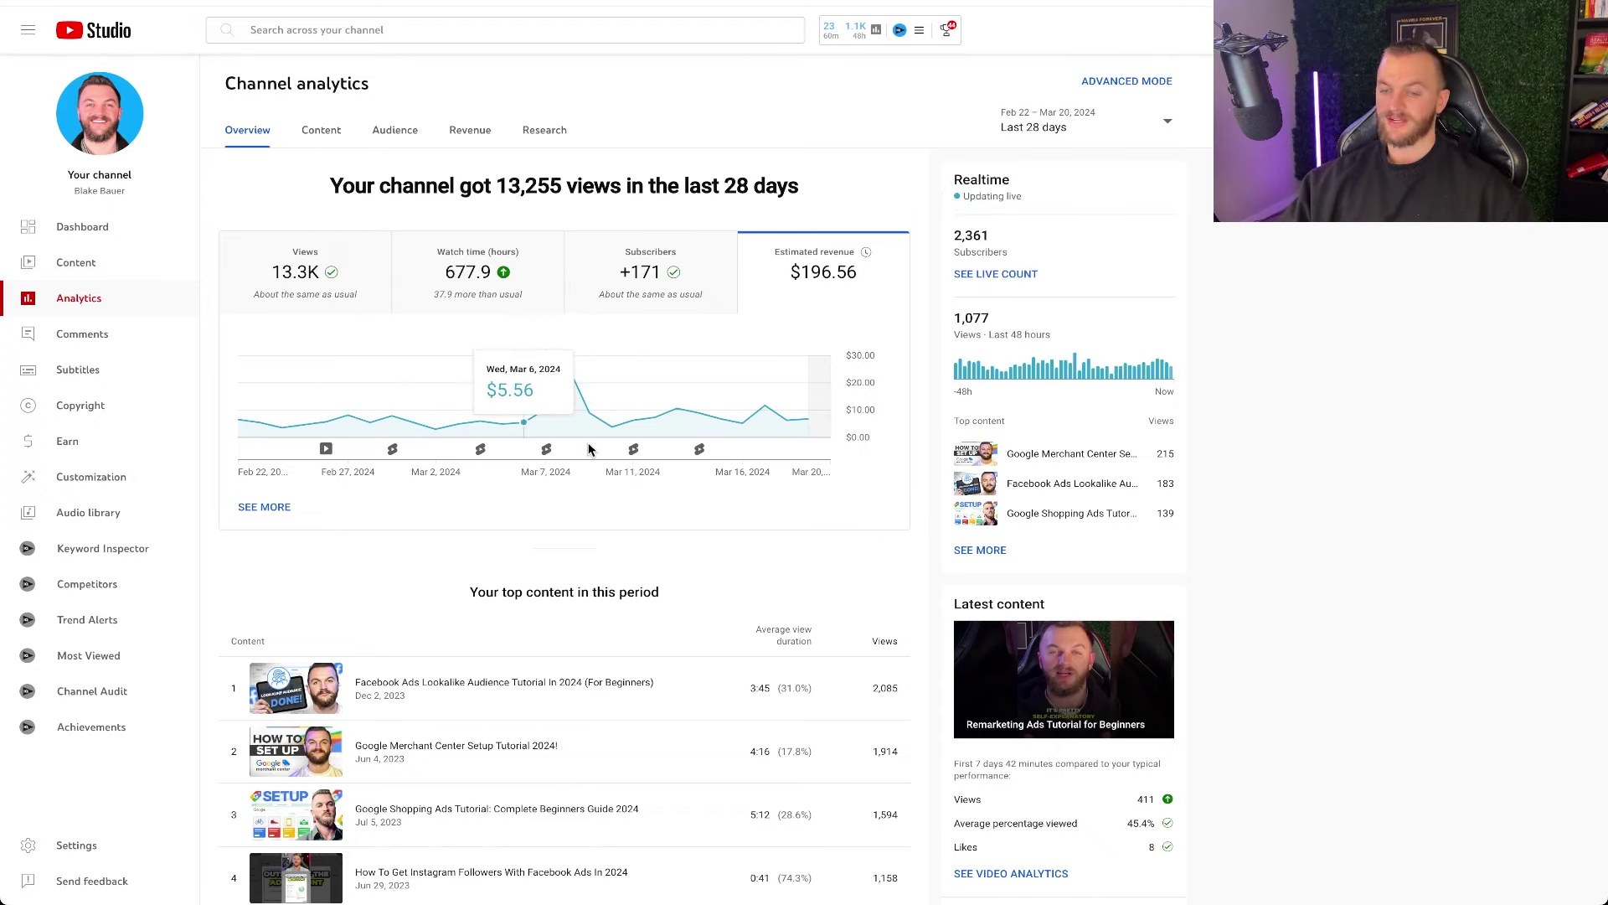
pyautogui.scroll(-1, 588, 444)
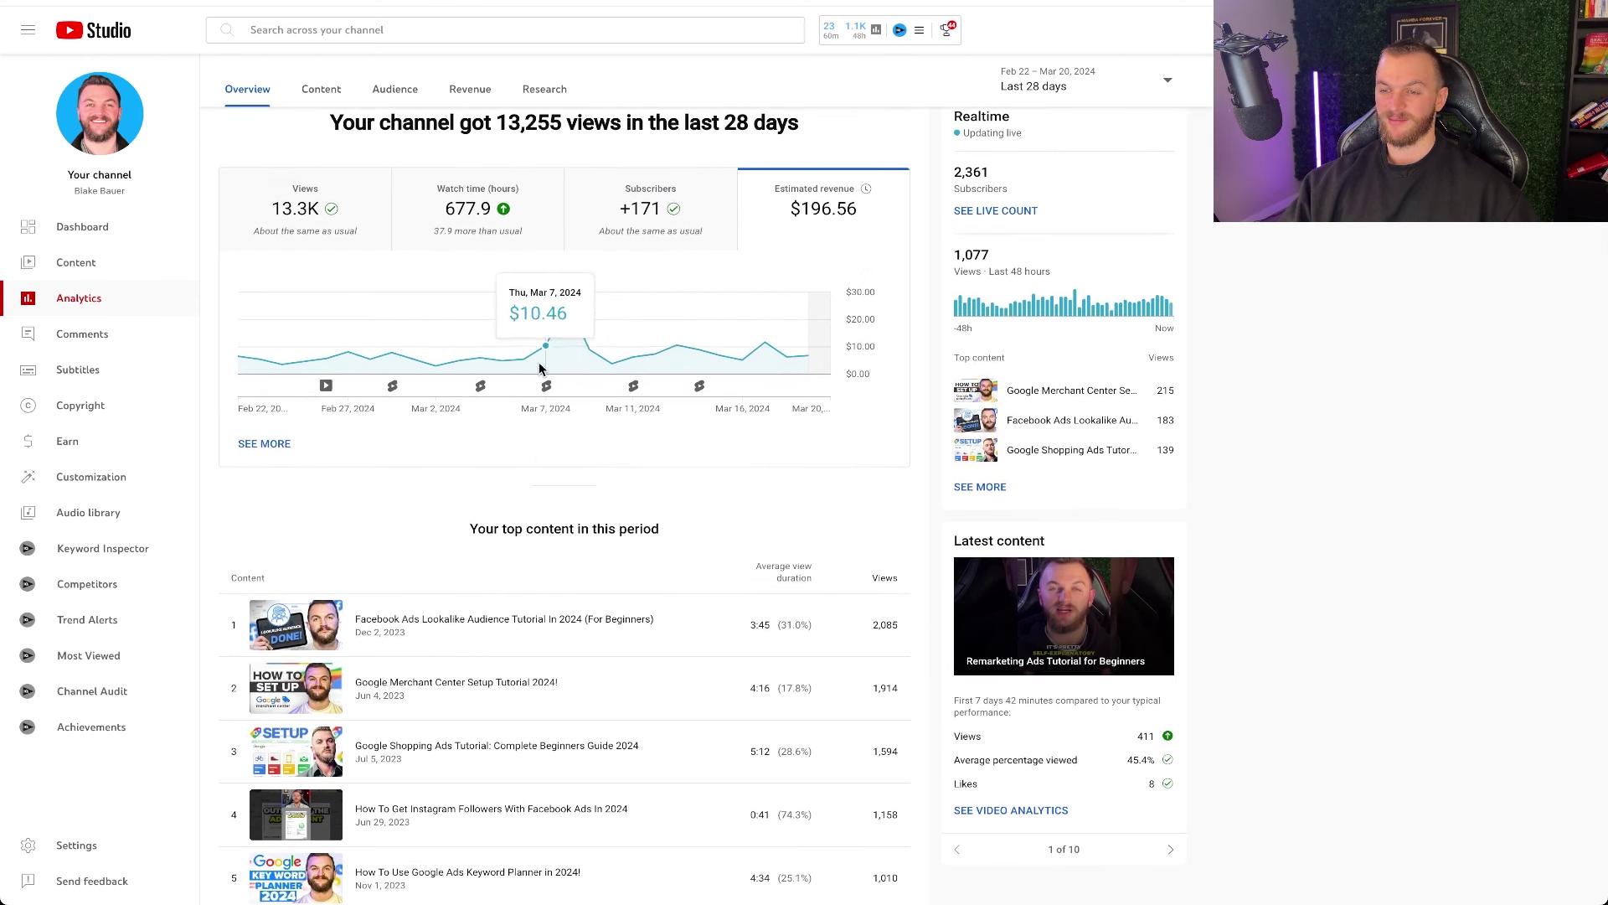
pyautogui.moveTo(480, 390)
pyautogui.moveTo(324, 387)
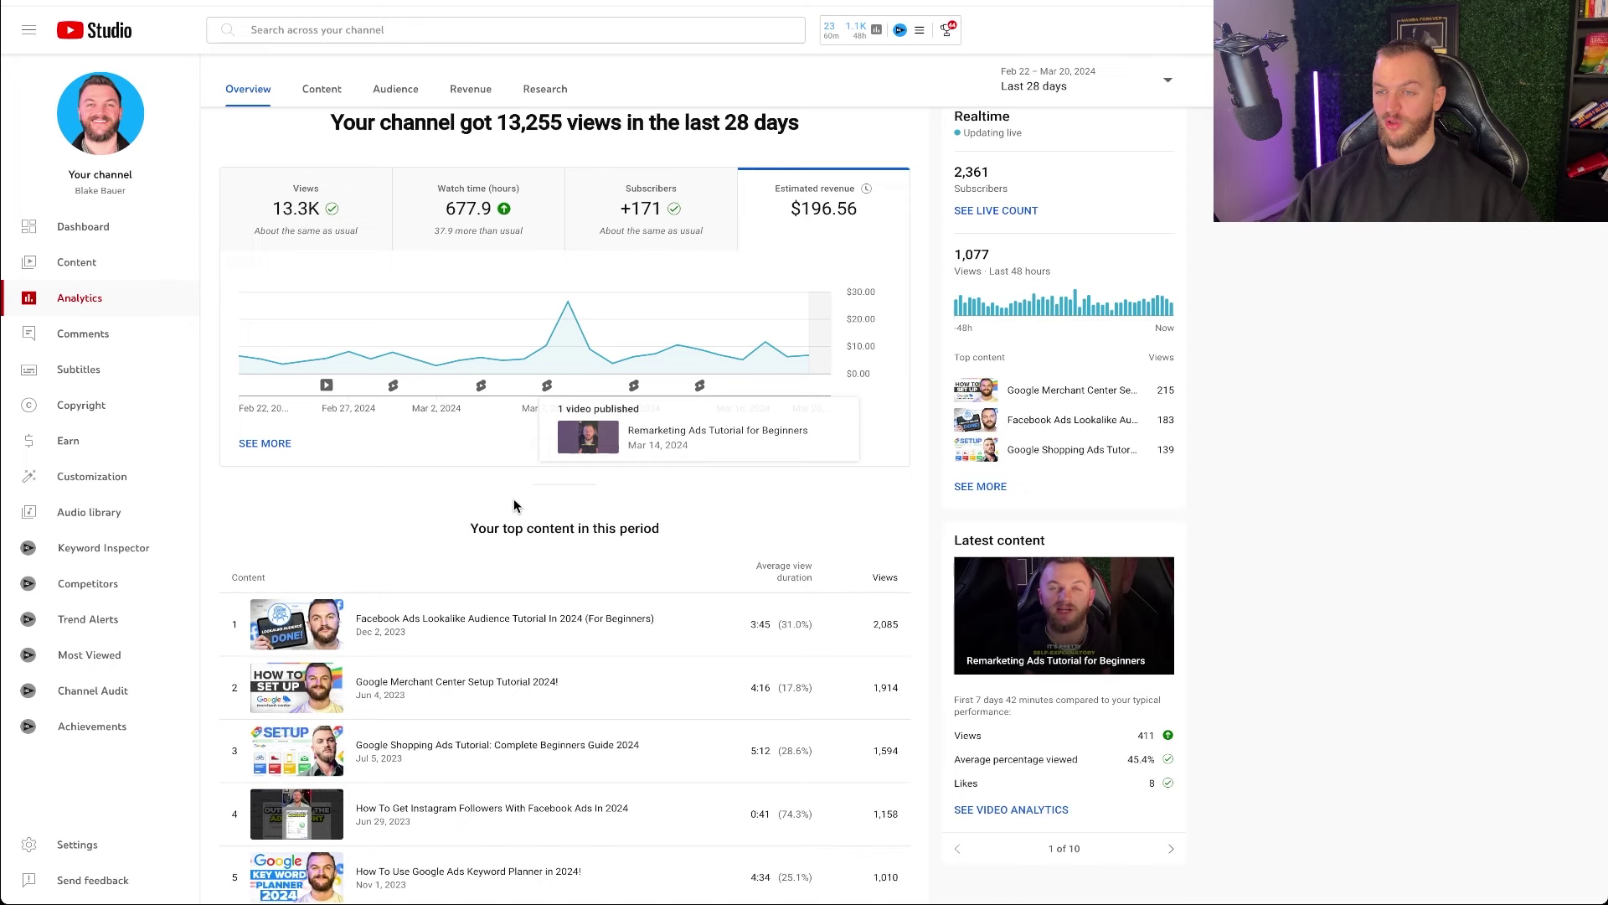
pyautogui.scroll(-4, 549, 504)
pyautogui.scroll(4, 630, 535)
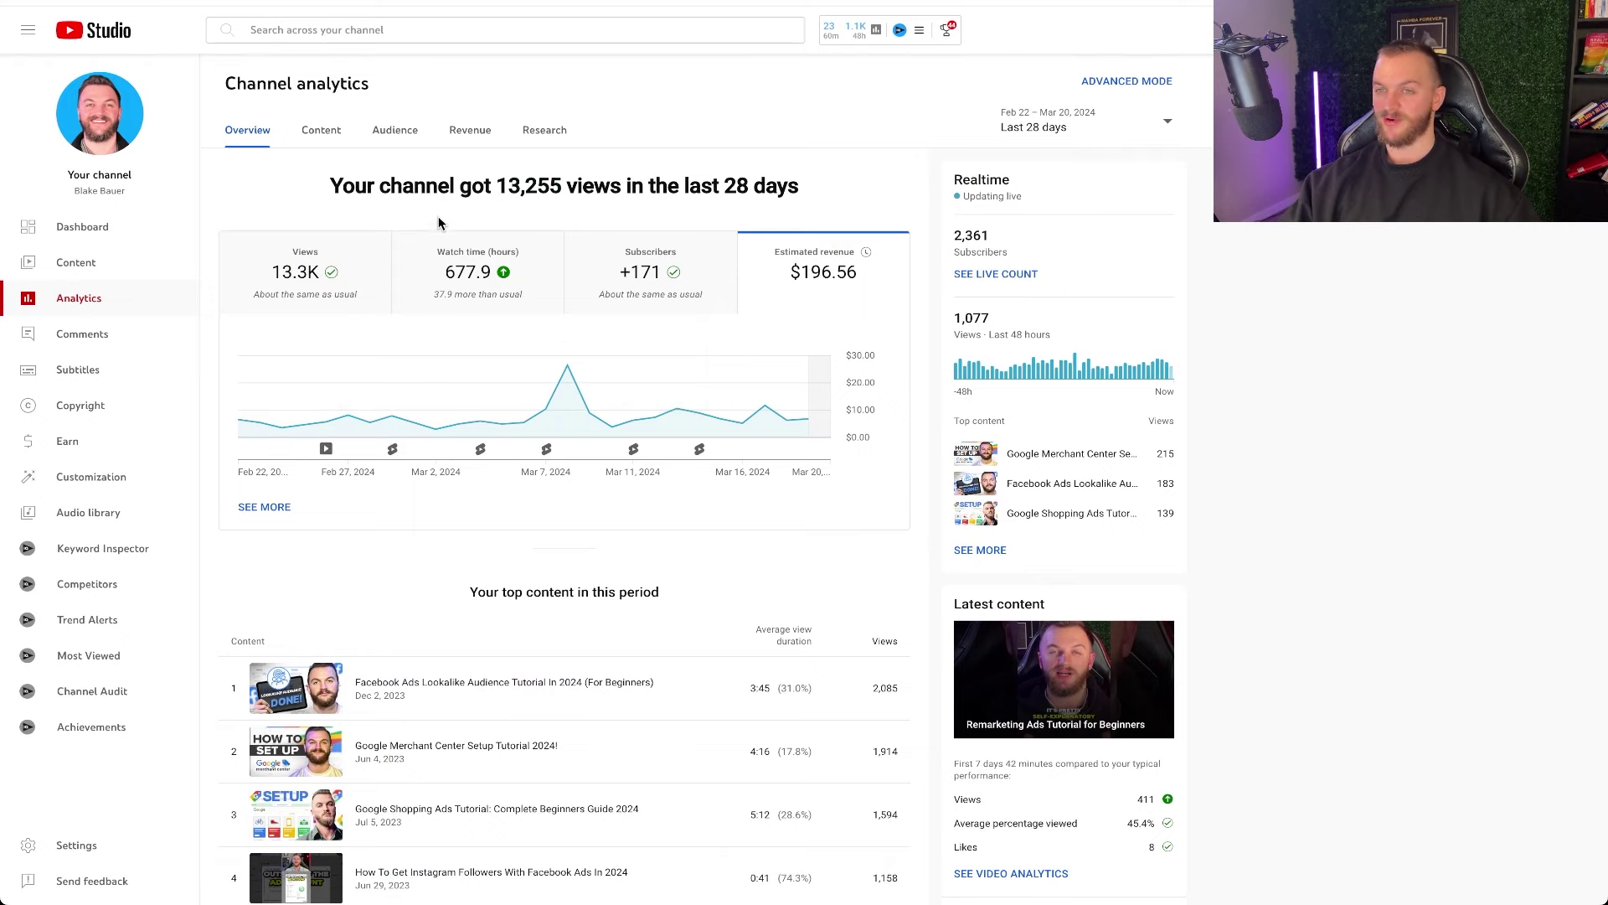
# Step: Review the last-28-day Revenue panels, then filter to Watch Page ads ($69.71 CPM)
pyautogui.click(474, 134)
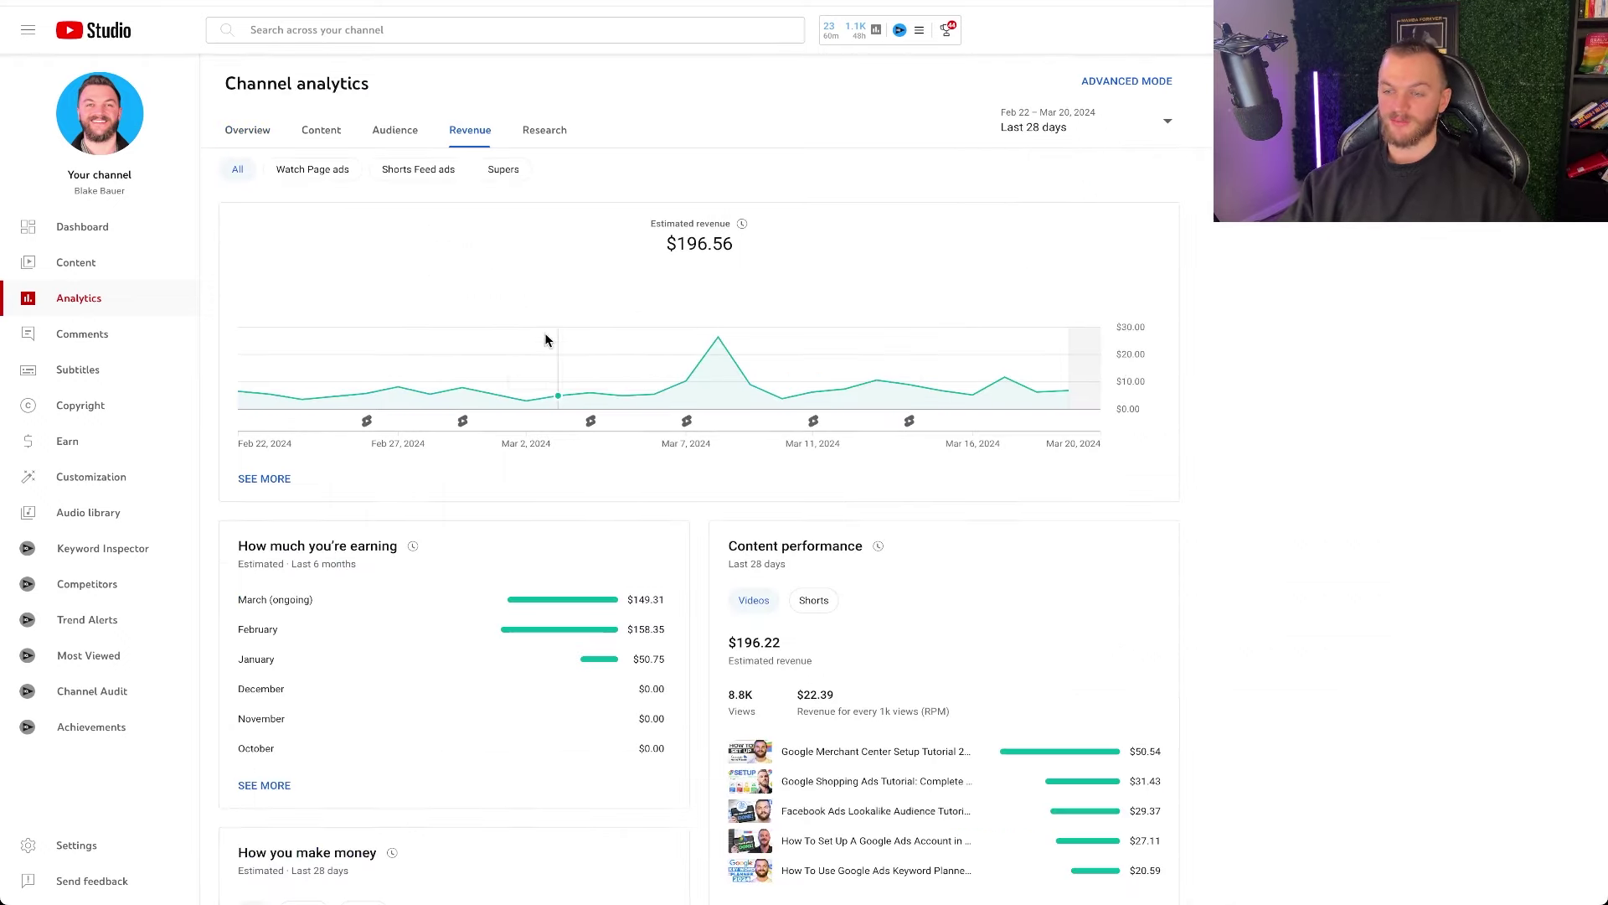
pyautogui.scroll(-3, 639, 499)
pyautogui.scroll(-1, 629, 519)
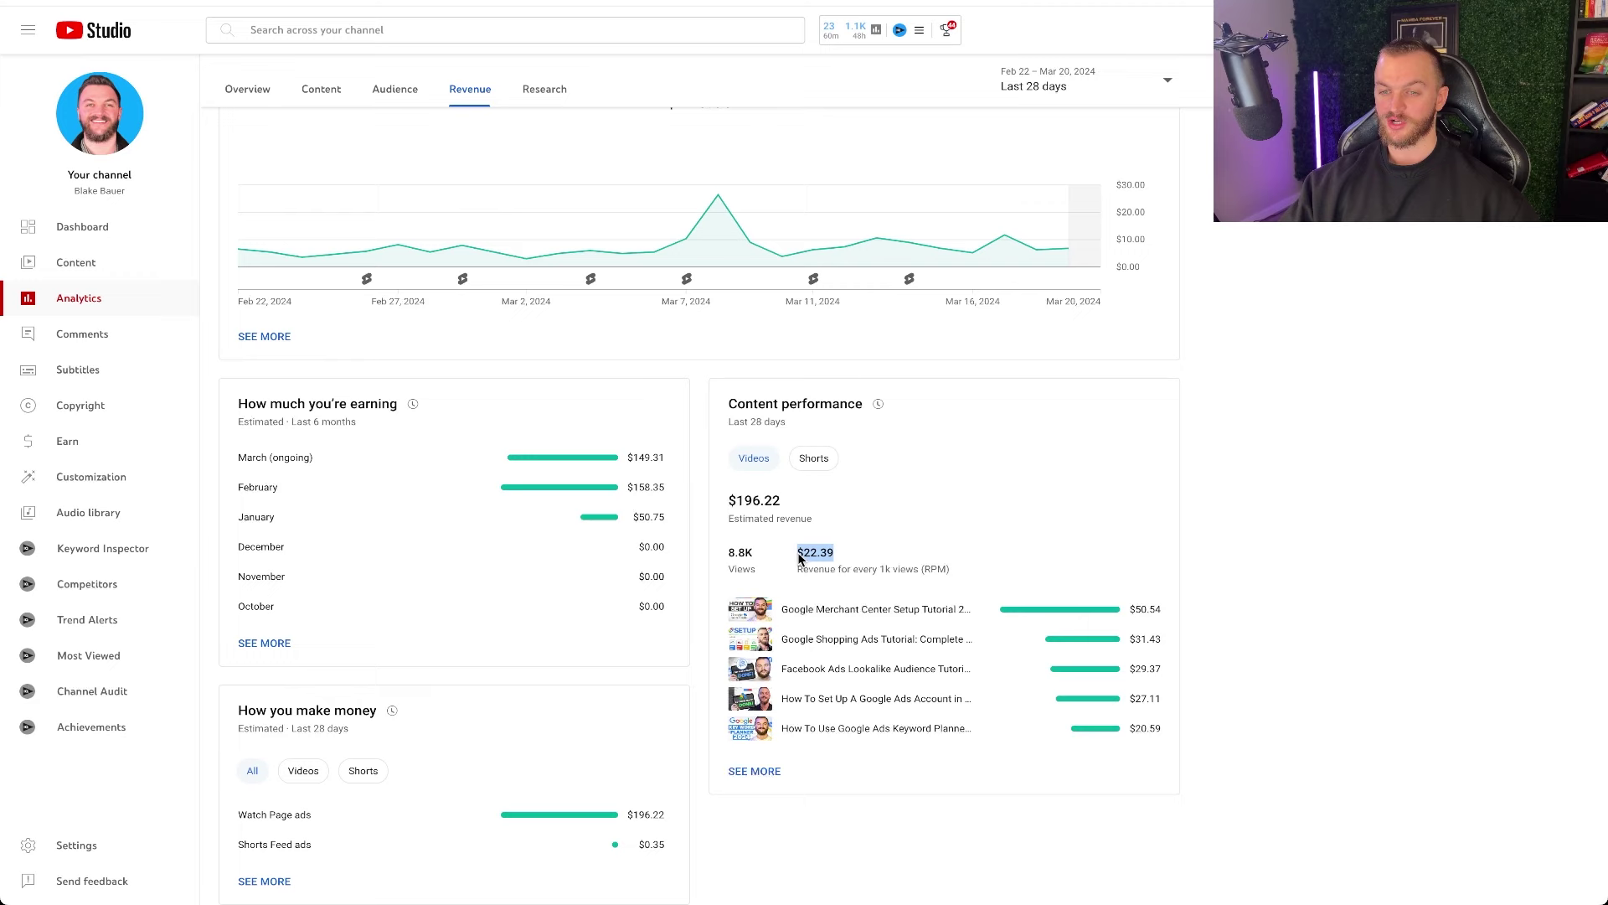
pyautogui.scroll(2, 685, 294)
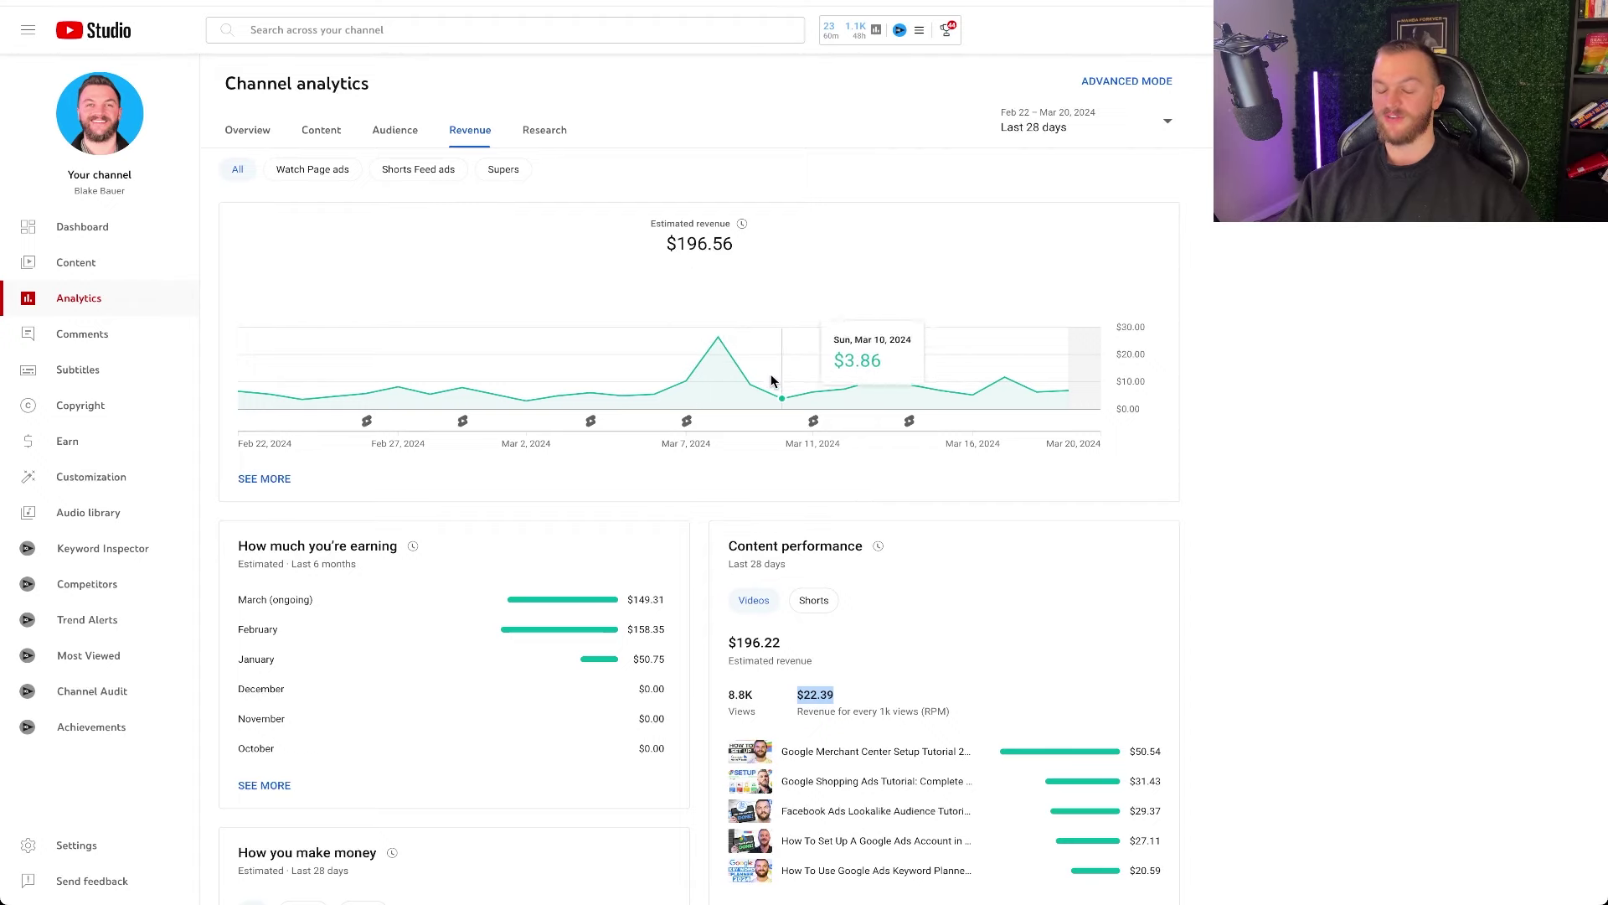
pyautogui.scroll(-2, 750, 504)
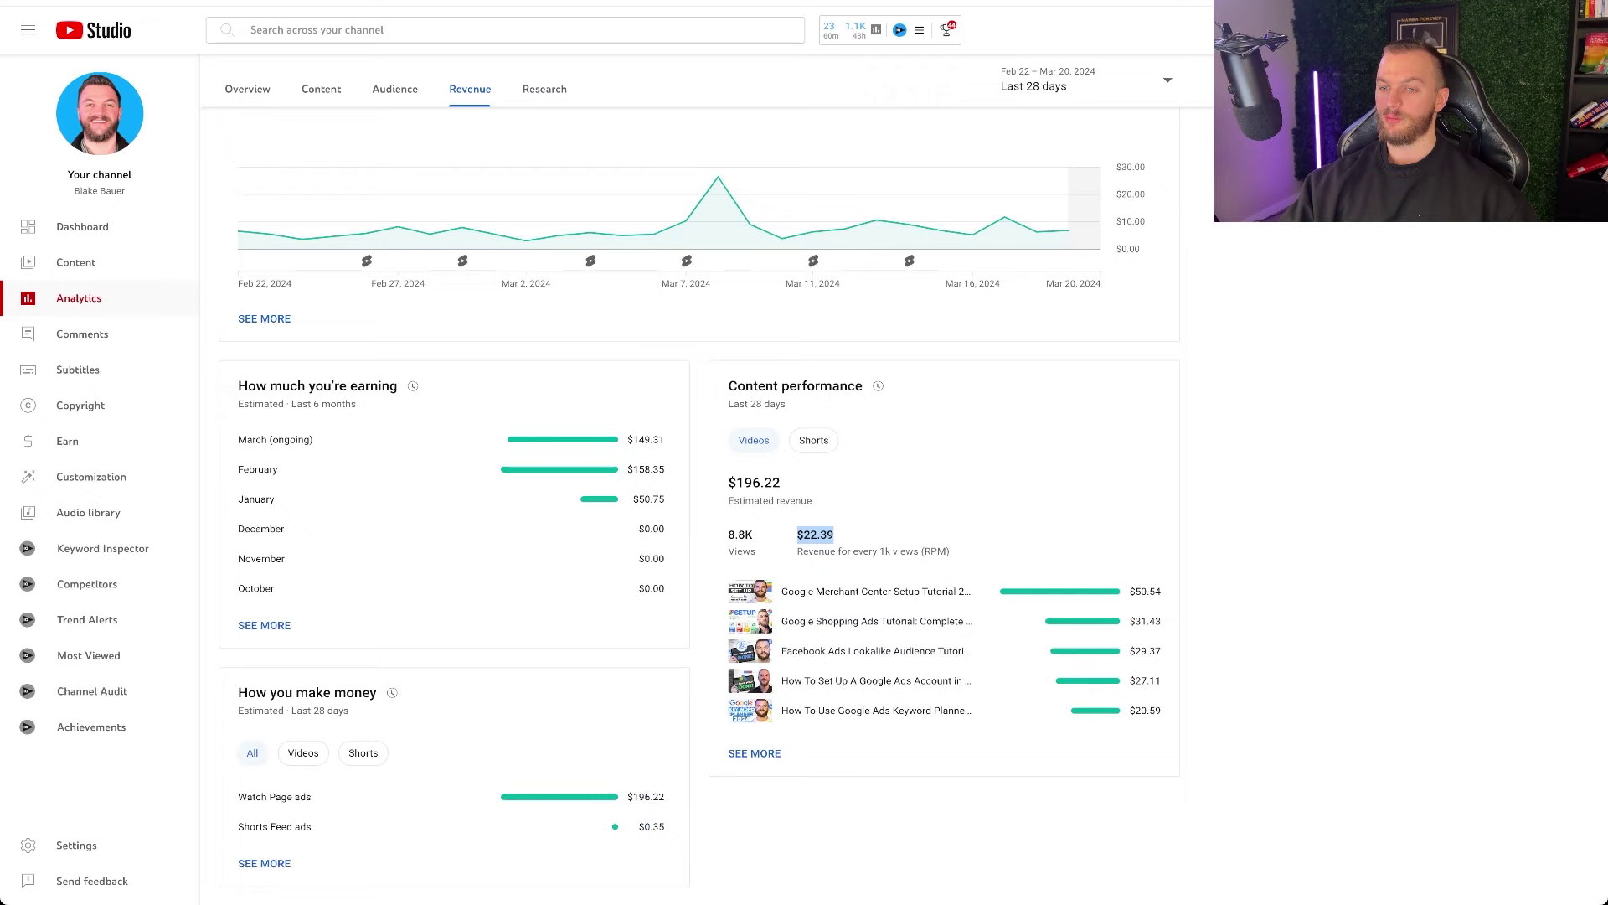
pyautogui.scroll(1, 673, 478)
pyautogui.scroll(2, 672, 479)
pyautogui.click(312, 169)
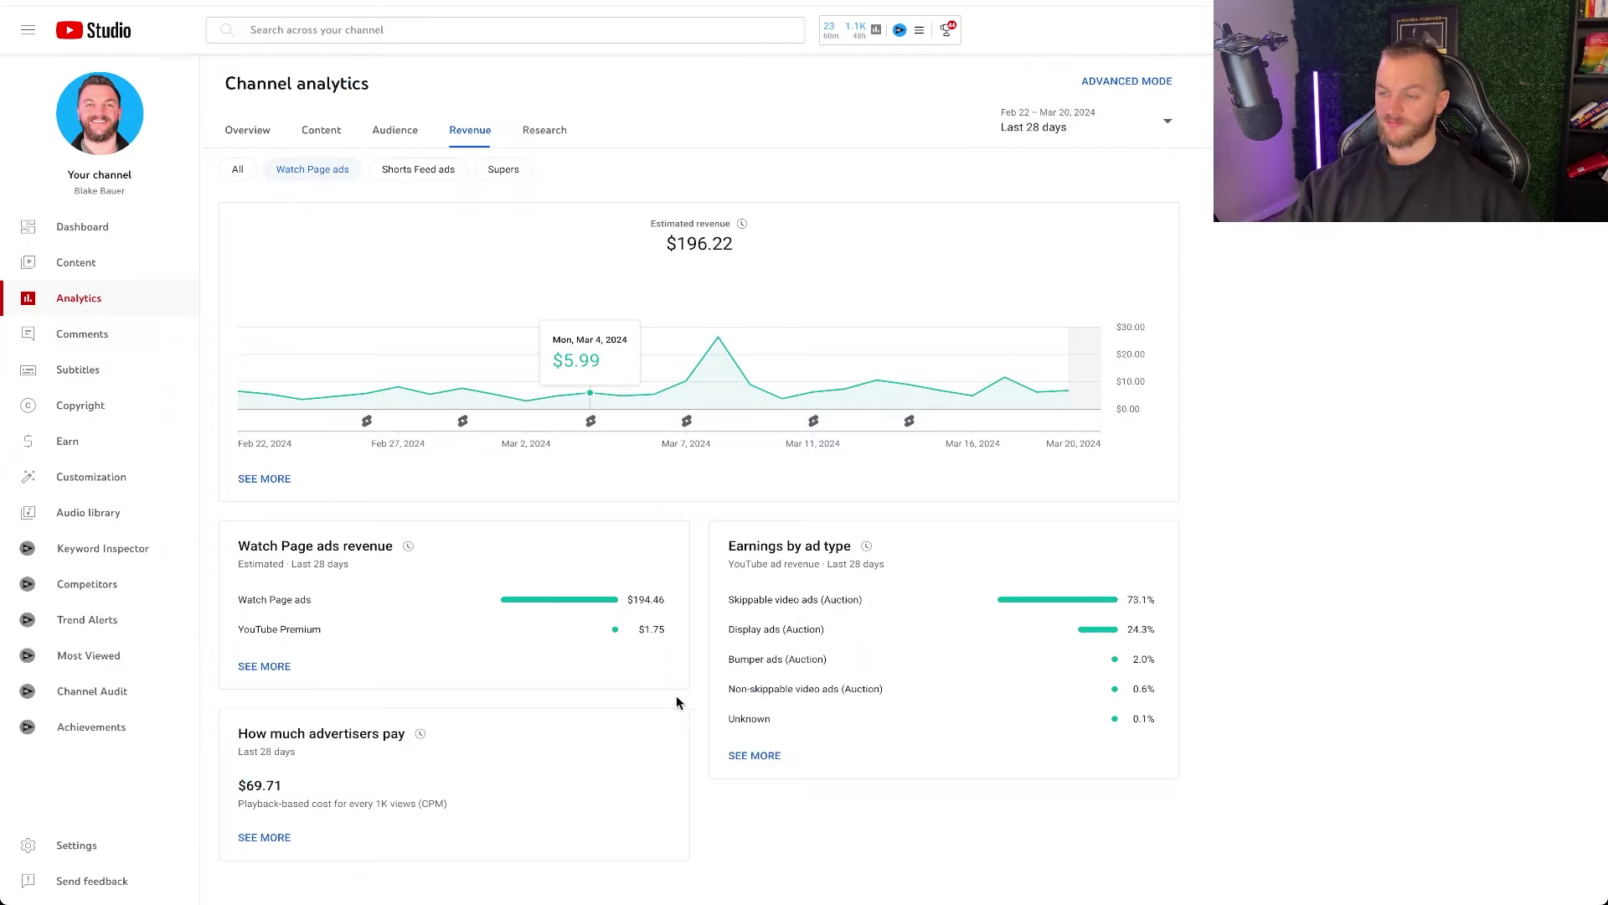
# Step: Clear the $69.71 CPM highlight and switch revenue back to All sources, totalling $196.56
pyautogui.click(304, 794)
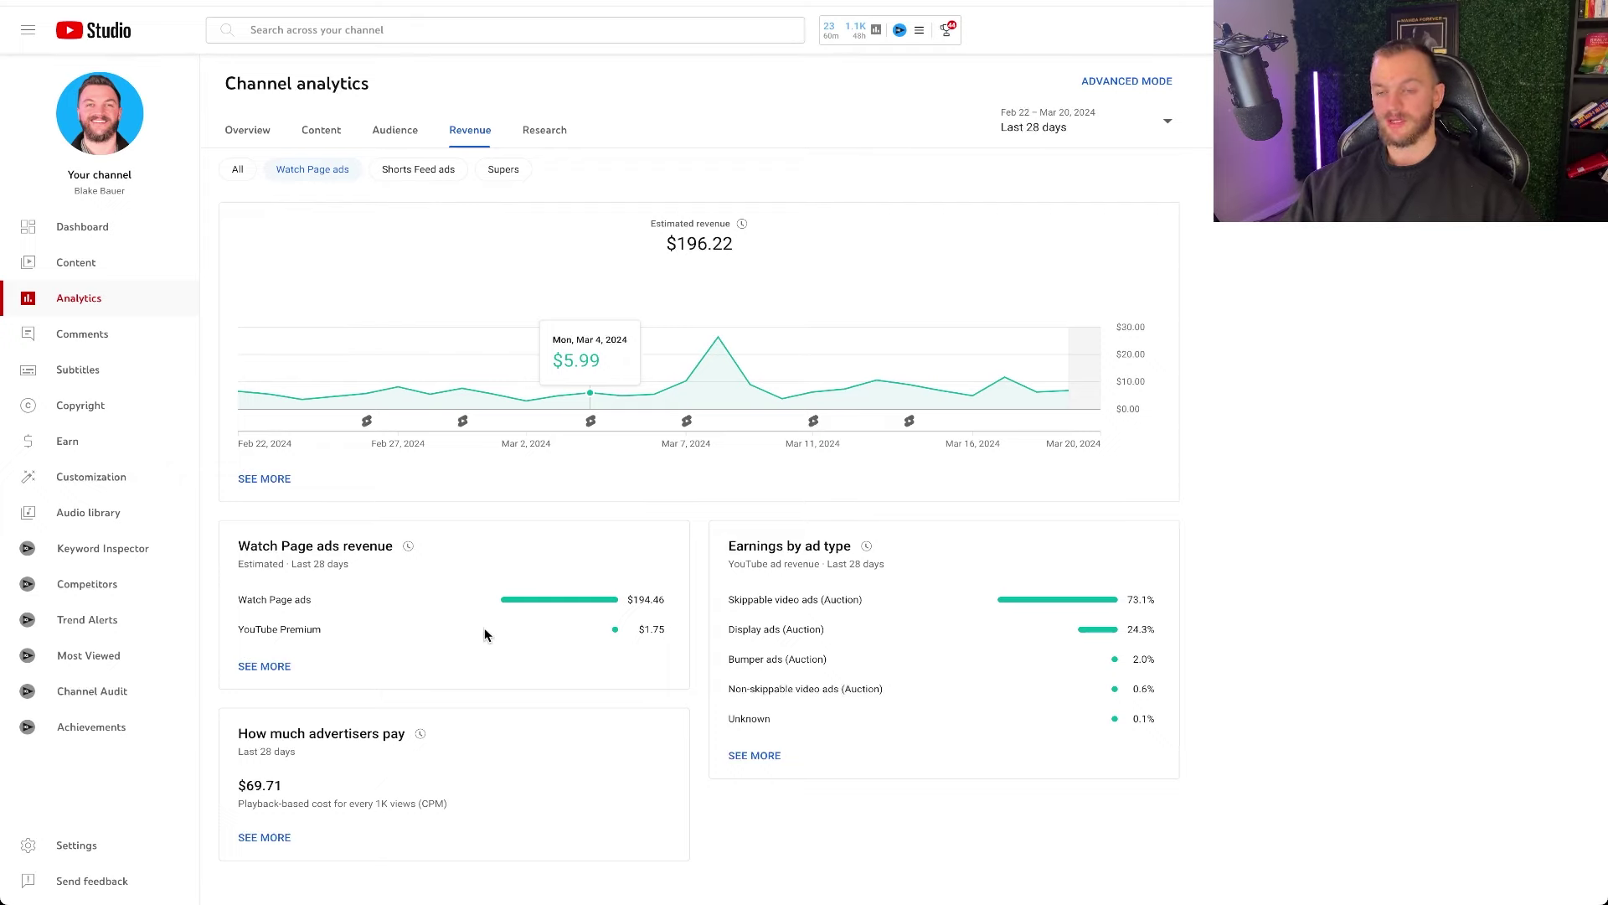
pyautogui.click(237, 170)
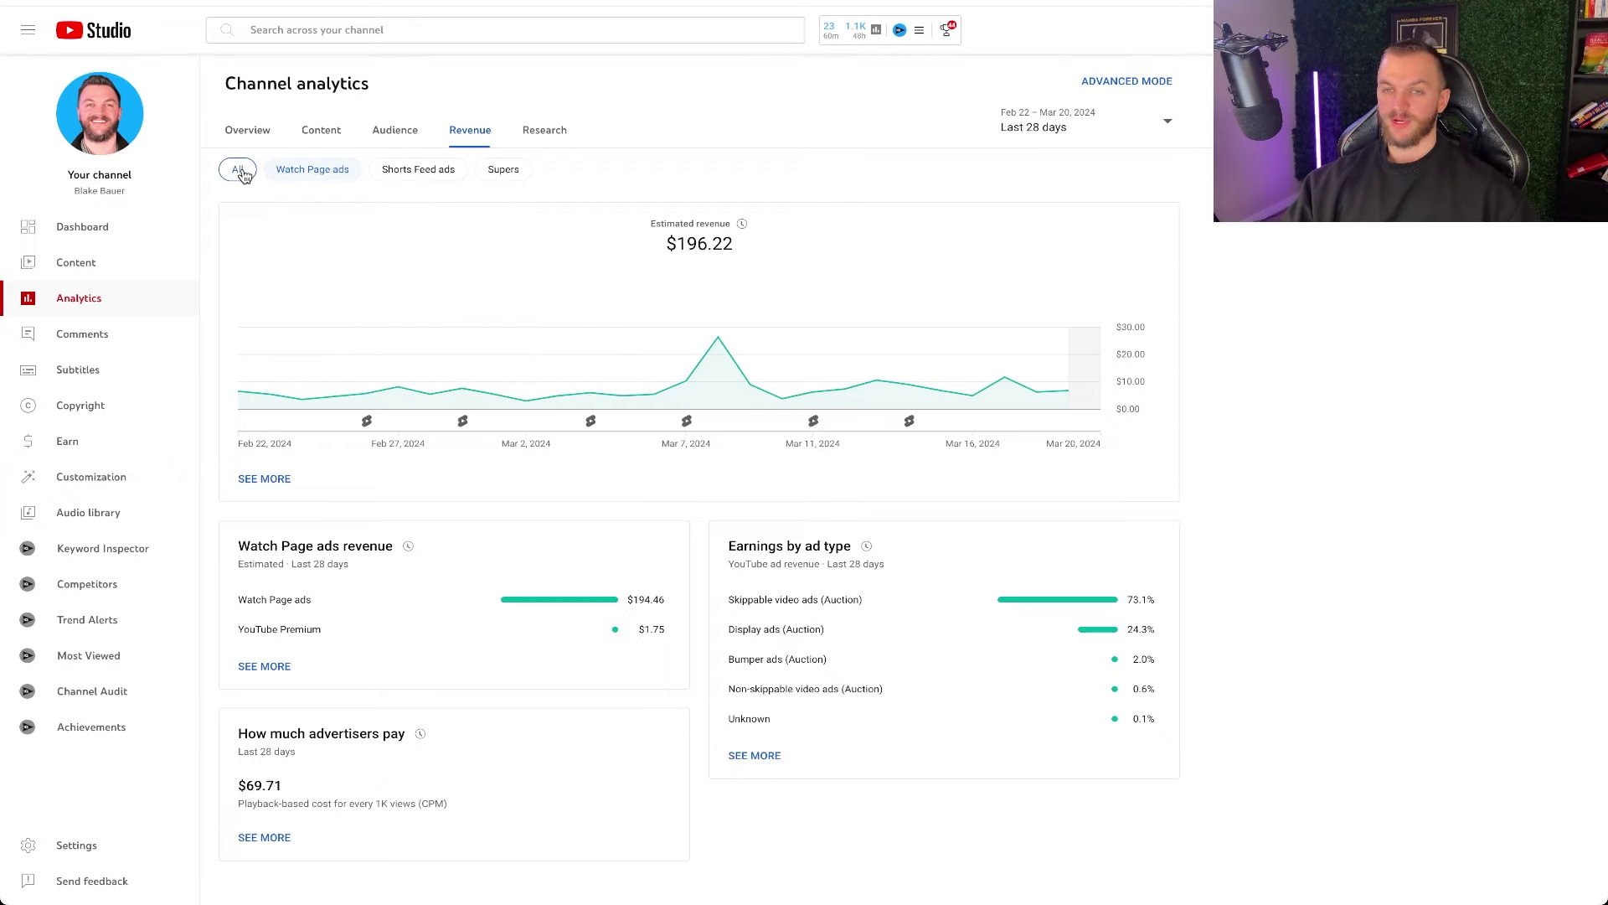